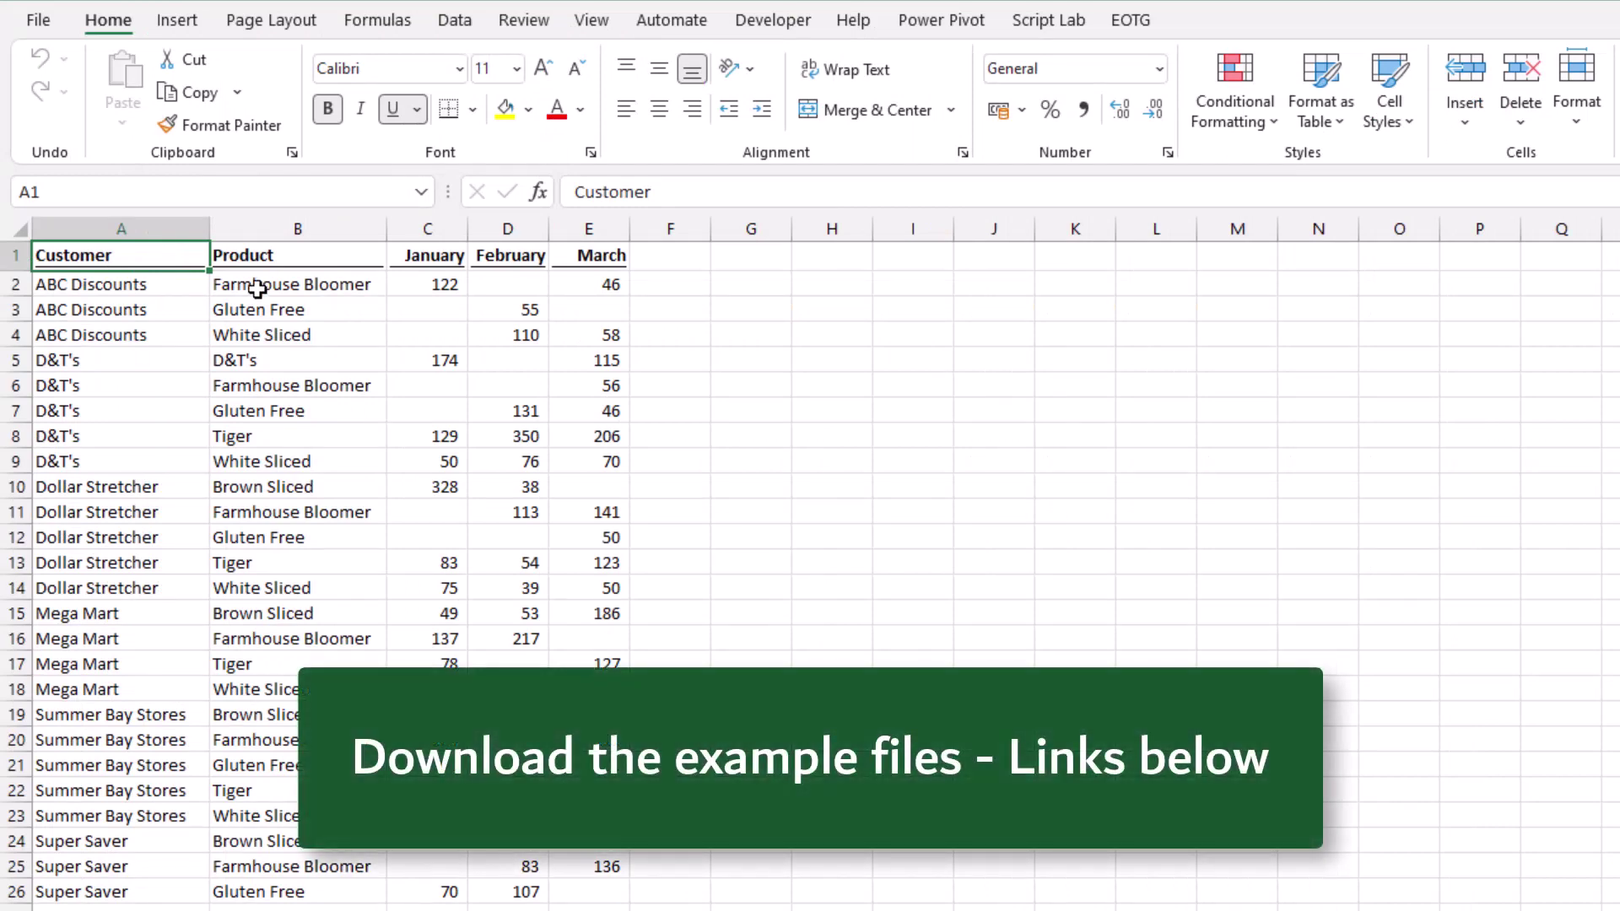
# - Review the Product and January–March month headers of the sales range
pyautogui.click(289, 260)
pyautogui.click(426, 263)
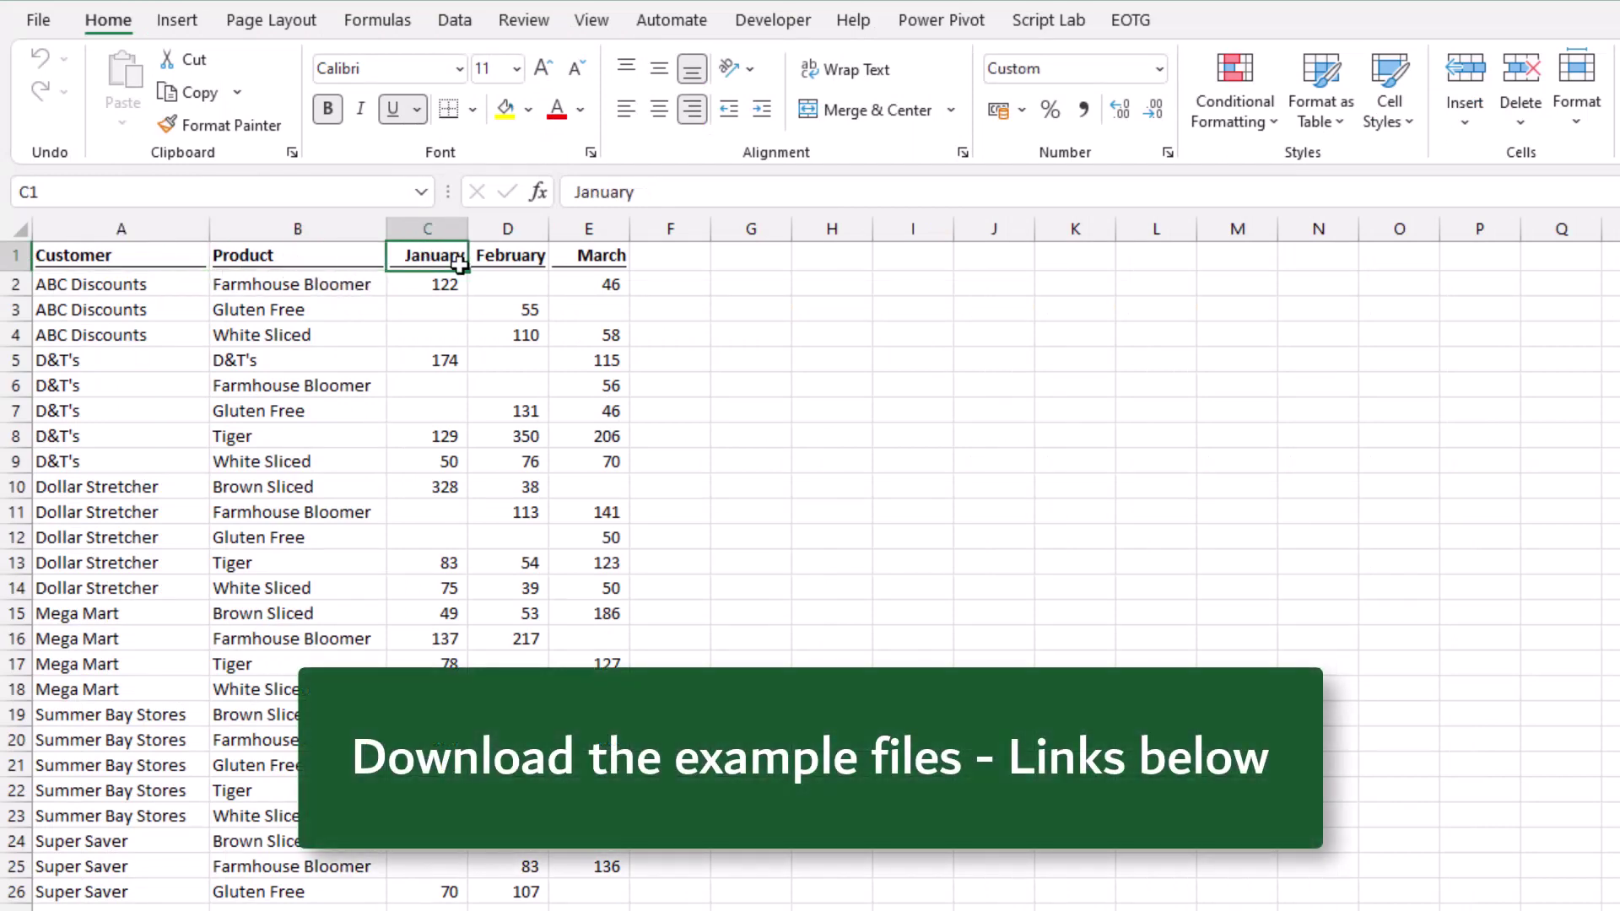
pyautogui.click(499, 260)
pyautogui.click(588, 257)
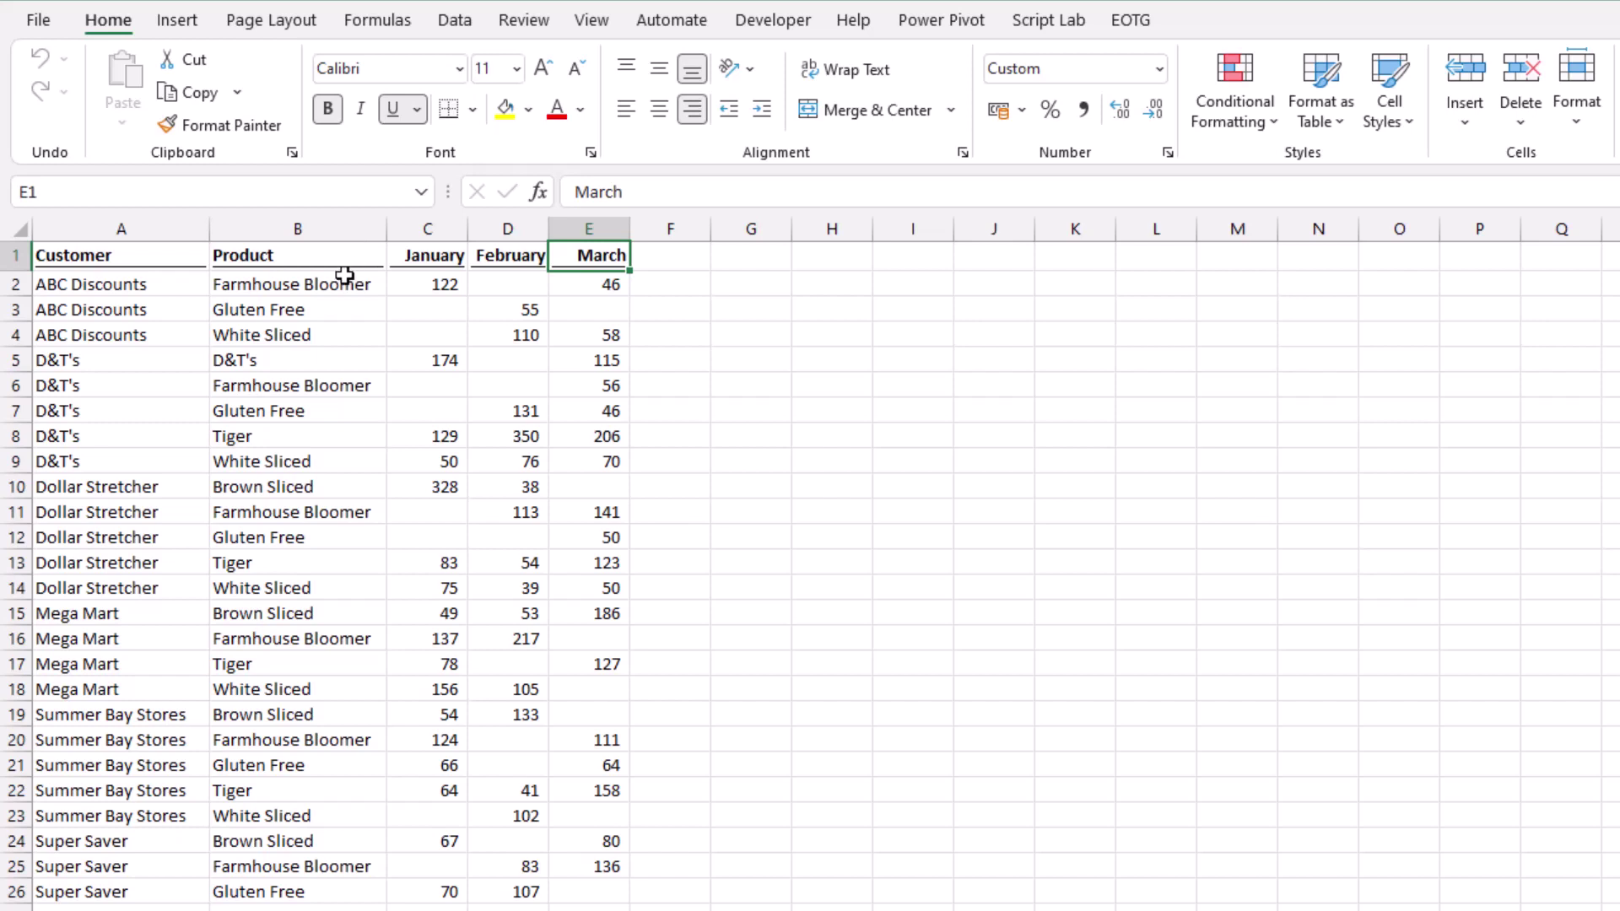
# - Convert the sales range into a table with headers named tblSalesData
pyautogui.click(339, 282)
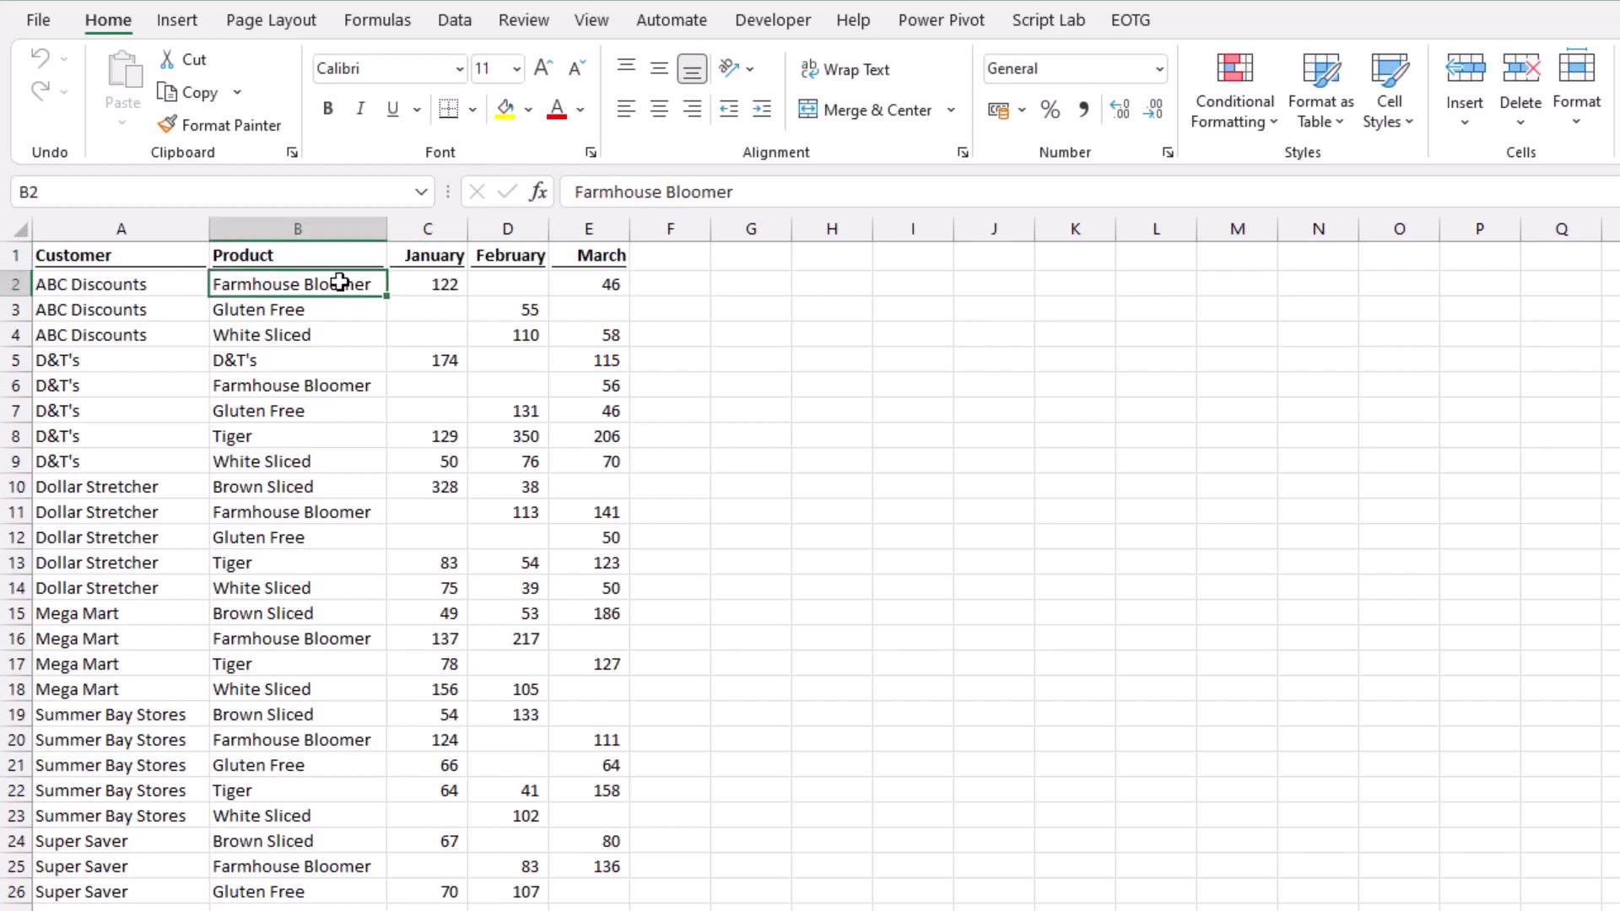
pyautogui.hotkey('ctrl', 't')
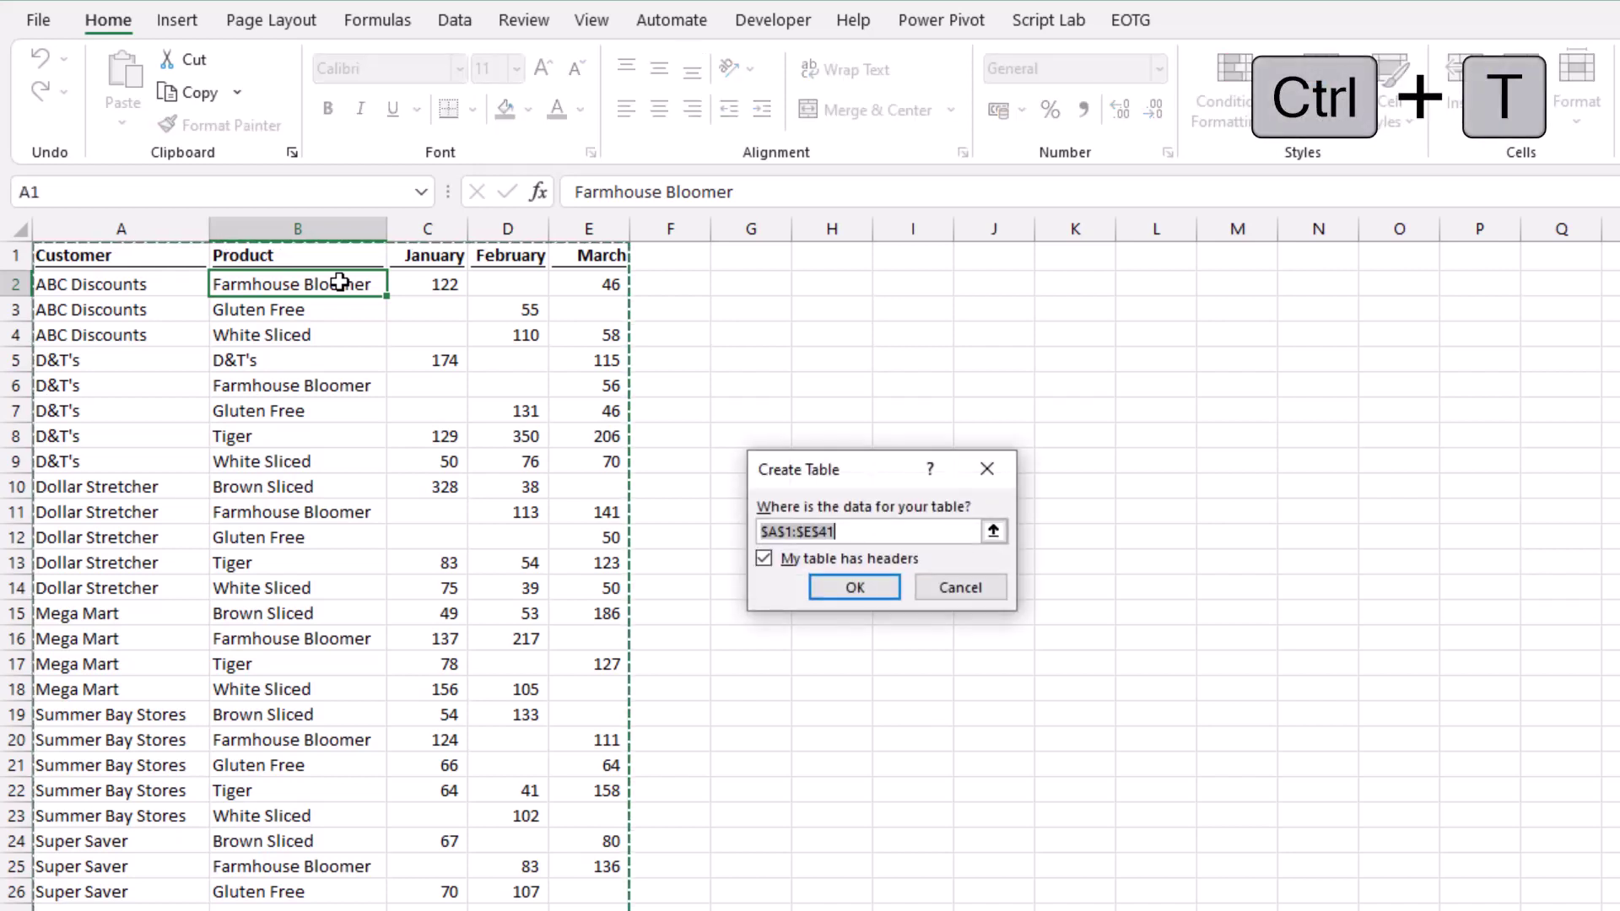
pyautogui.click(854, 589)
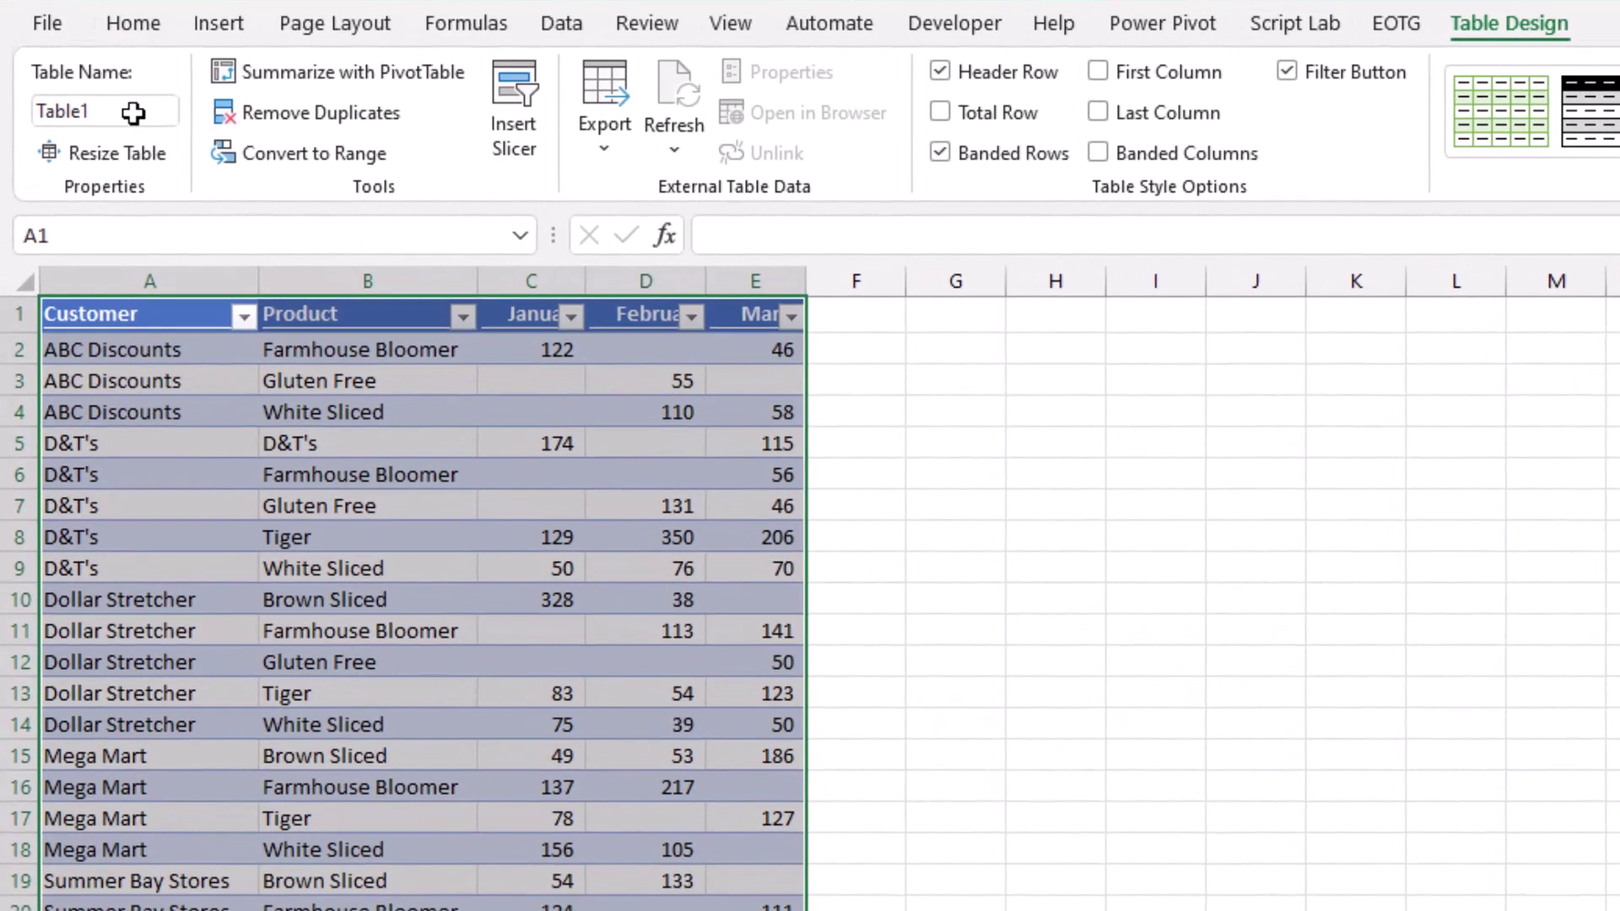
pyautogui.moveTo(125, 111); pyautogui.dragTo(40, 111)
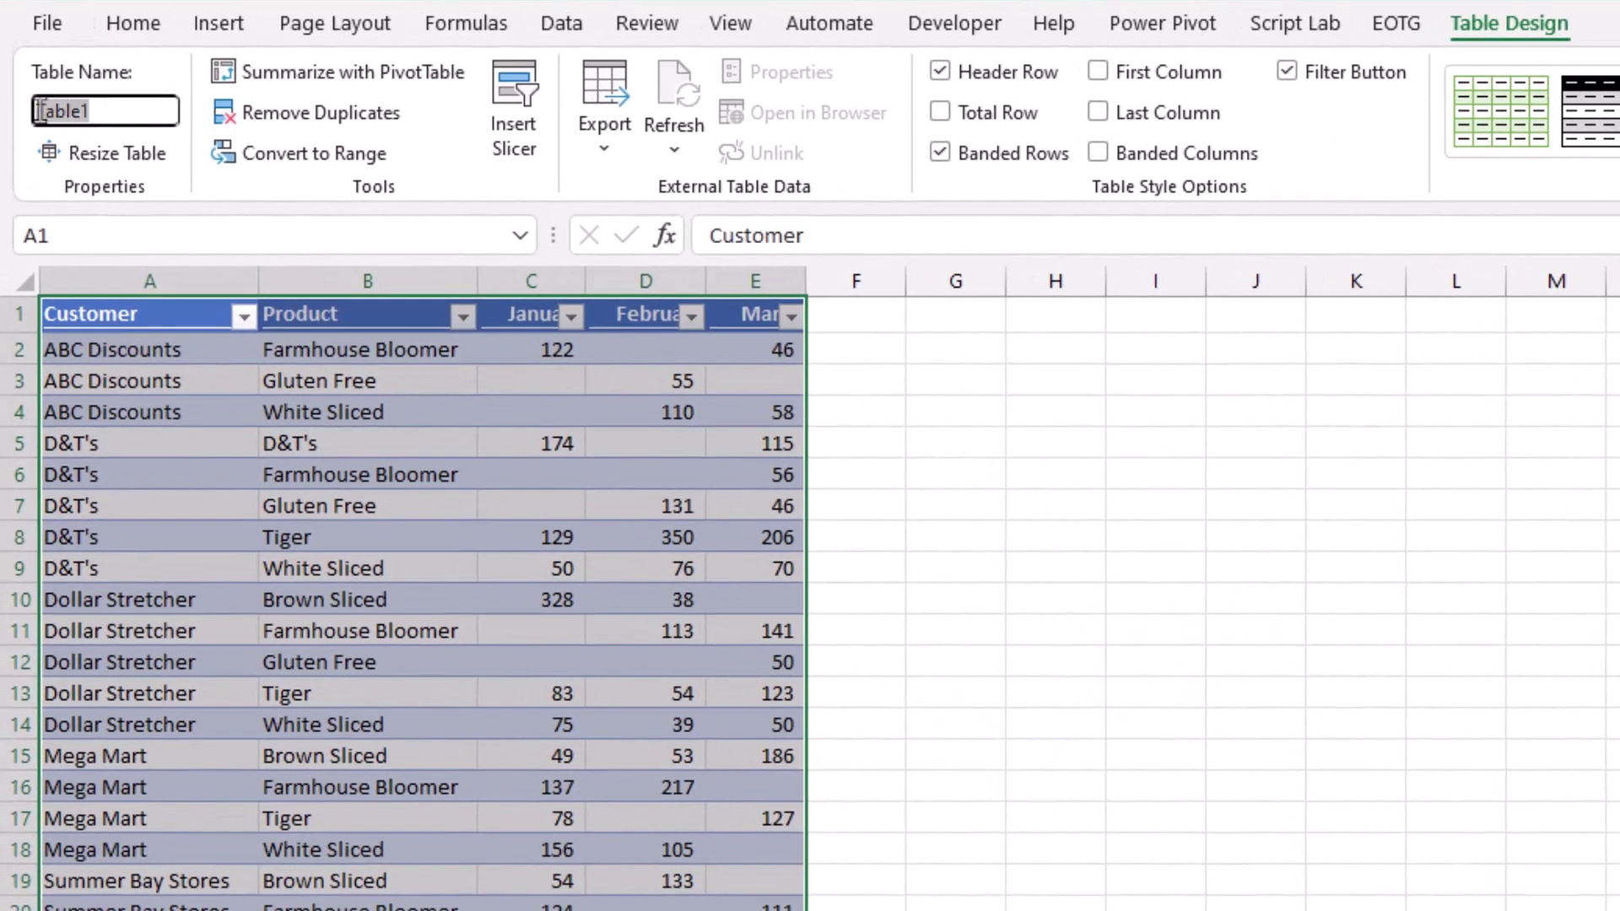
pyautogui.write('tblSalesData')
pyautogui.press('Return')
pyautogui.click(323, 353)
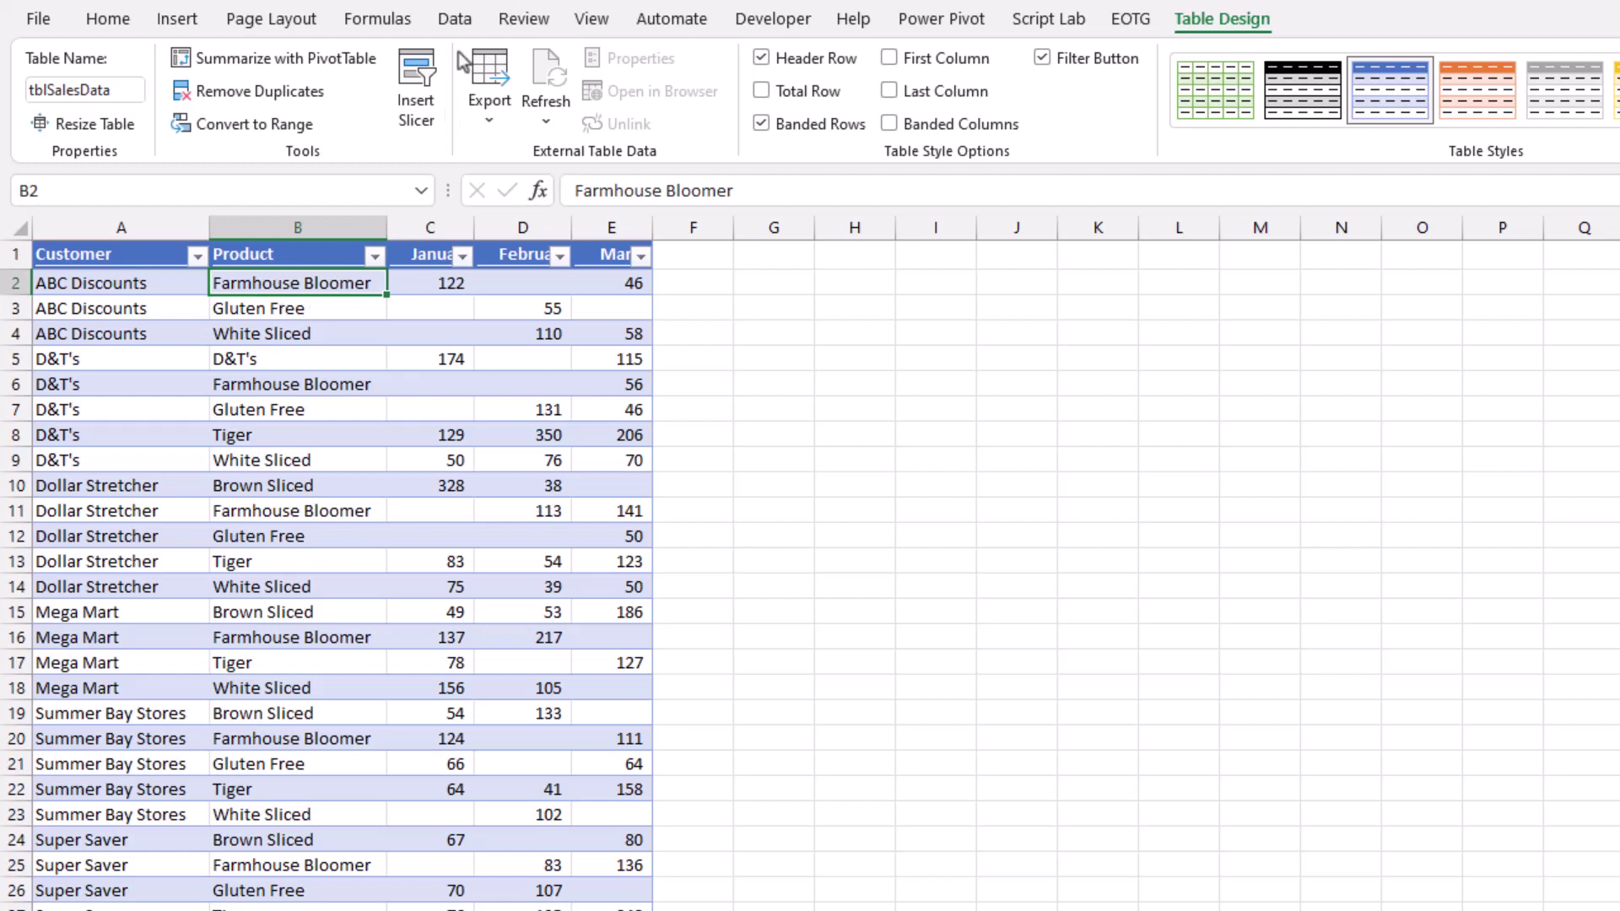
# - Load tblSalesData into Power Query via From Table/Range and delete the Changed Type step
pyautogui.click(458, 23)
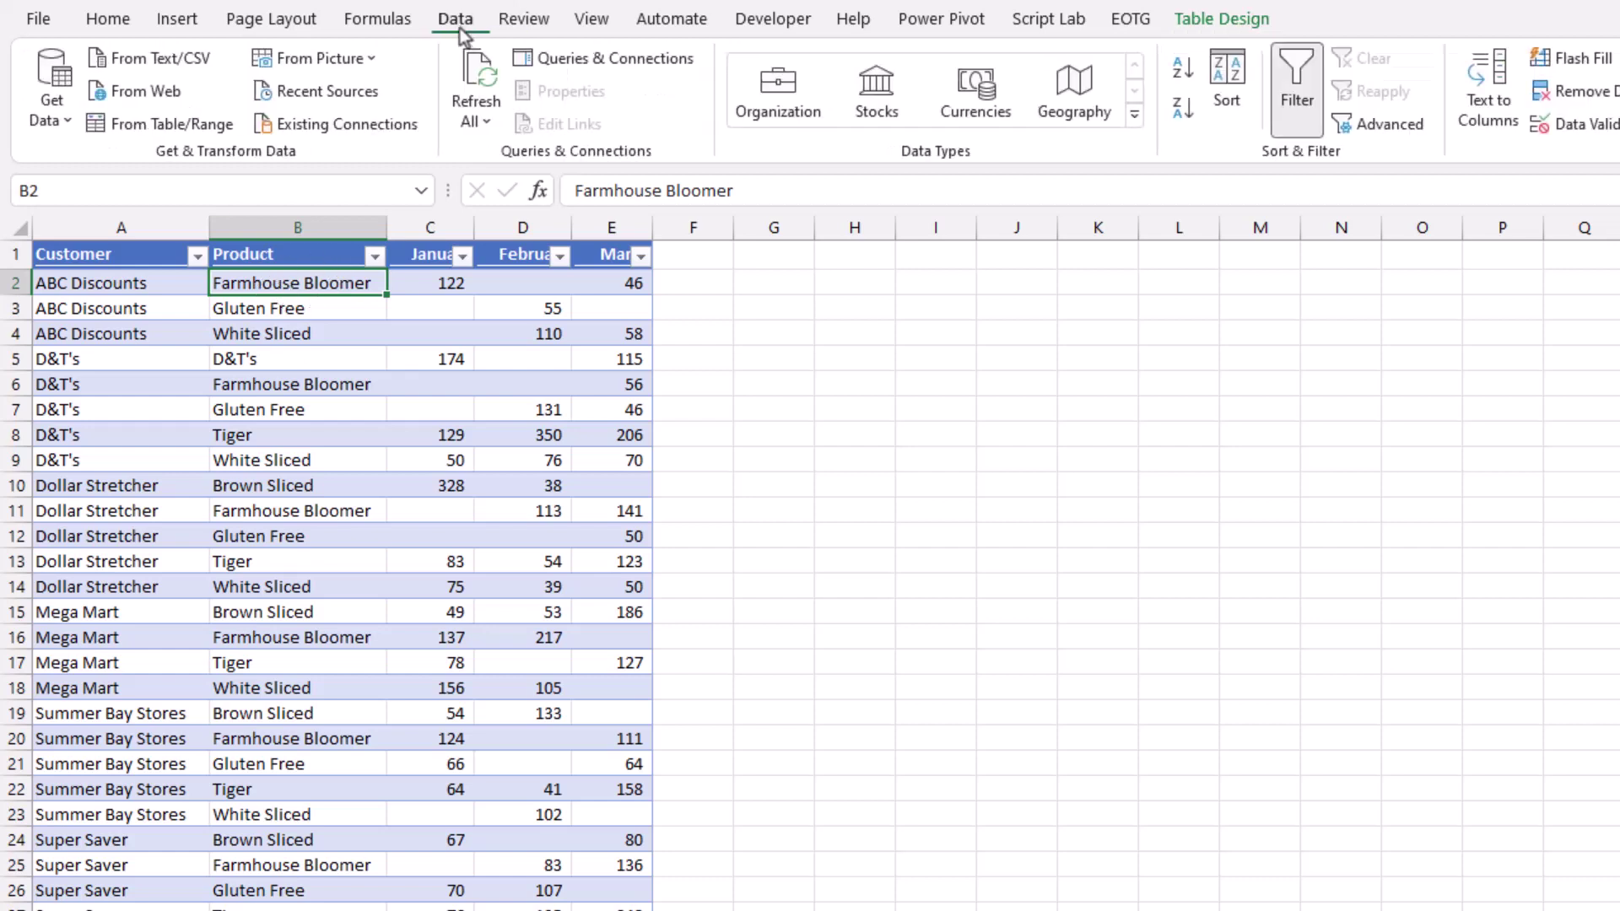
pyautogui.click(170, 127)
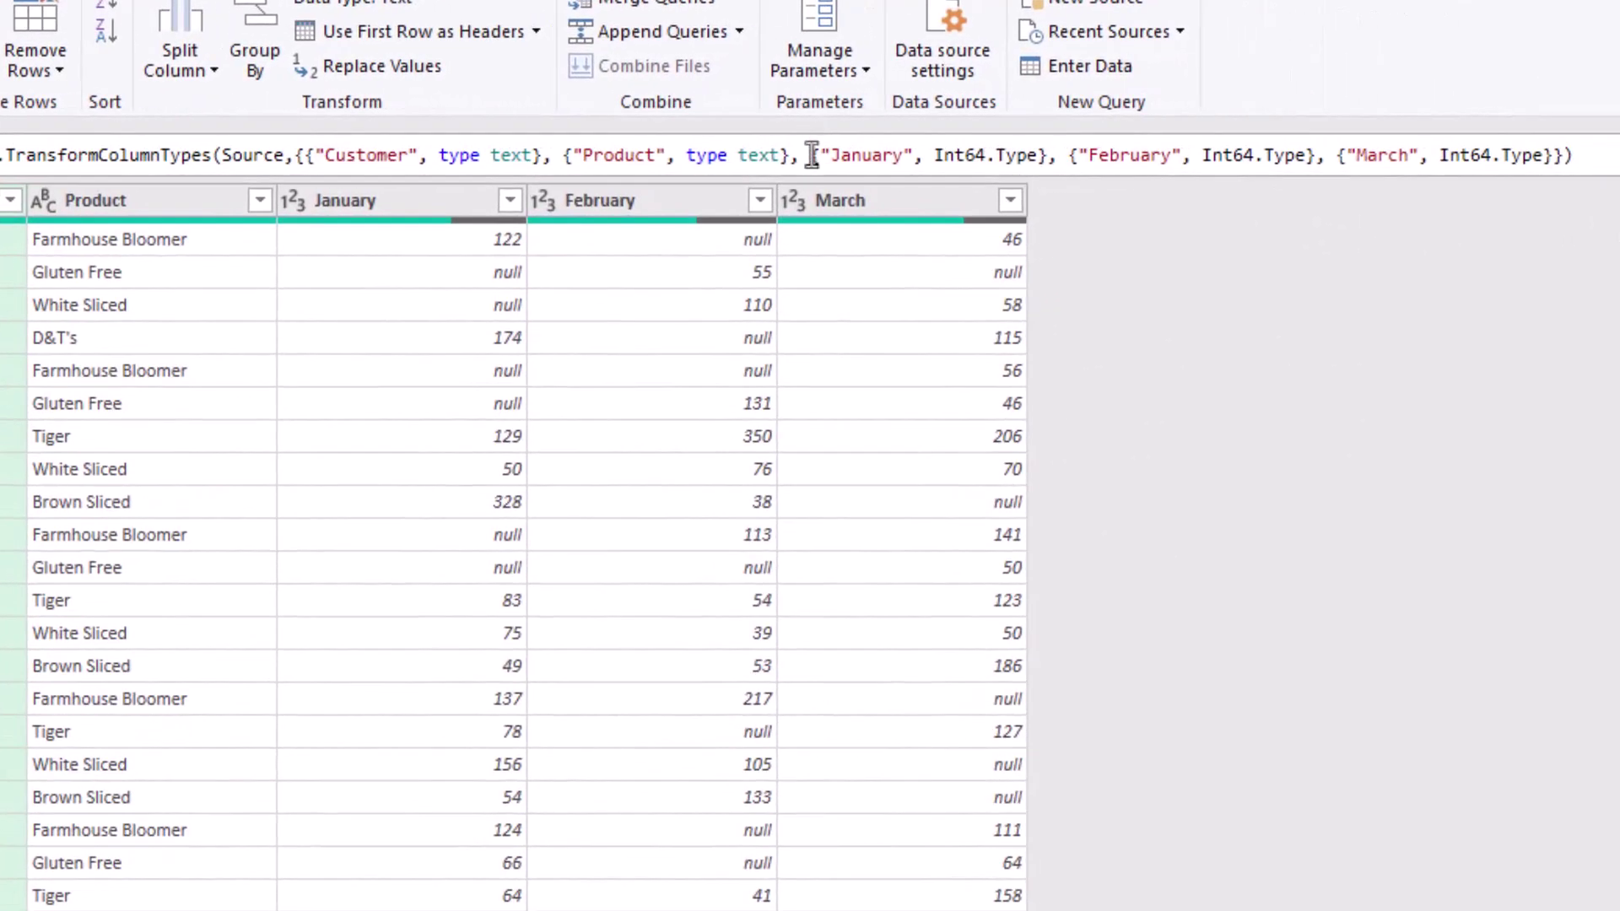
pyautogui.moveTo(1102, 147); pyautogui.dragTo(1597, 154)
pyautogui.moveTo(1397, 165); pyautogui.dragTo(1554, 165)
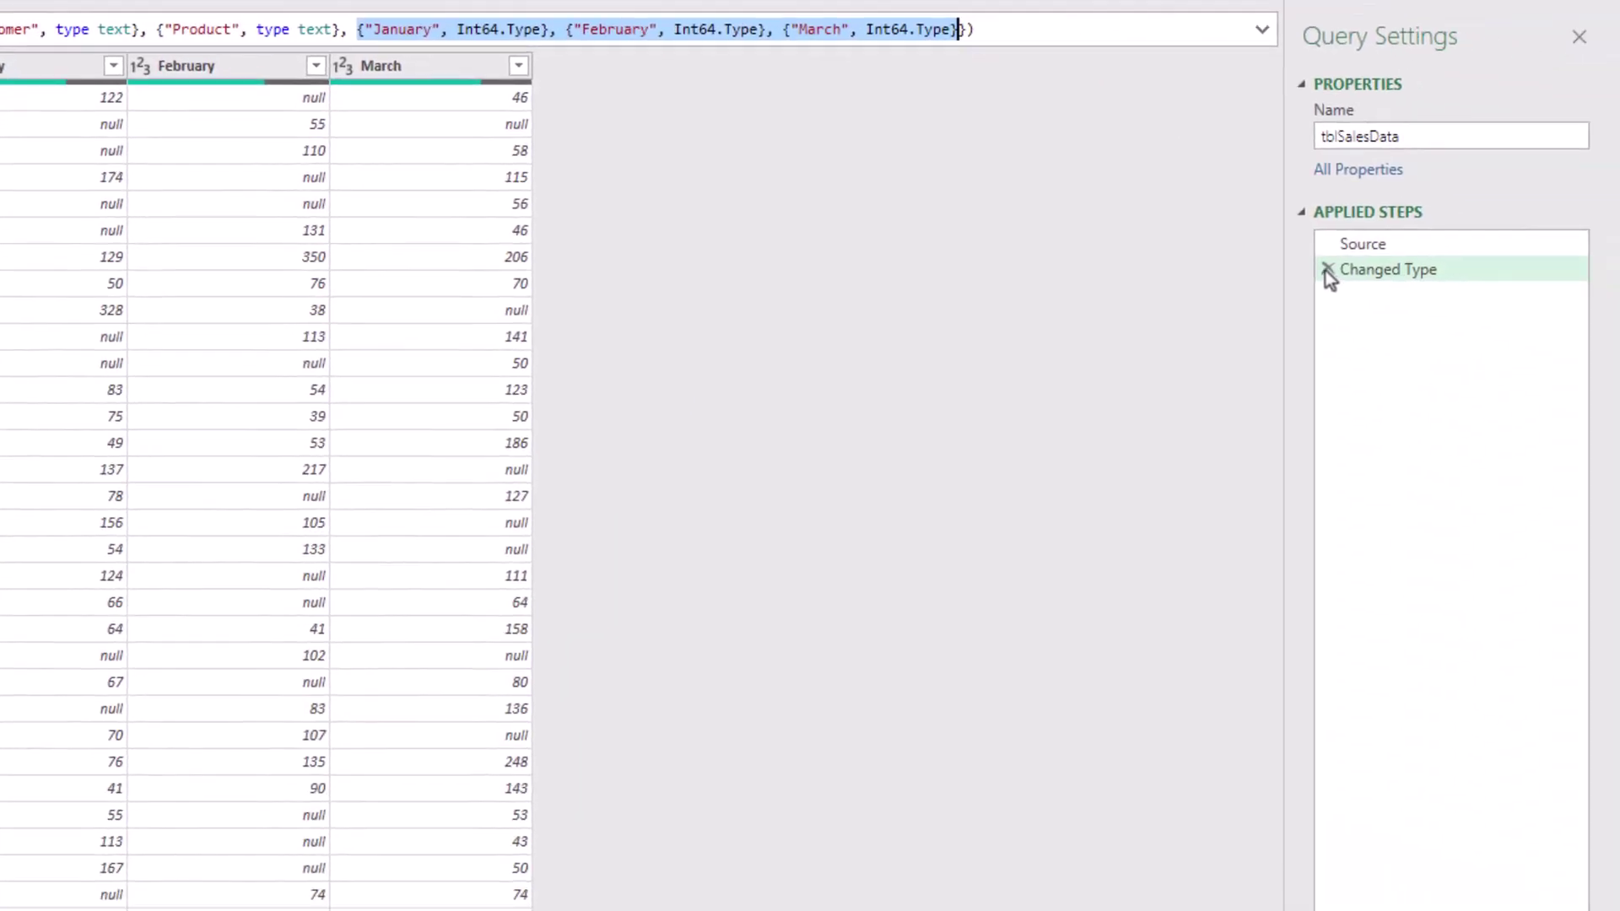
pyautogui.click(1327, 269)
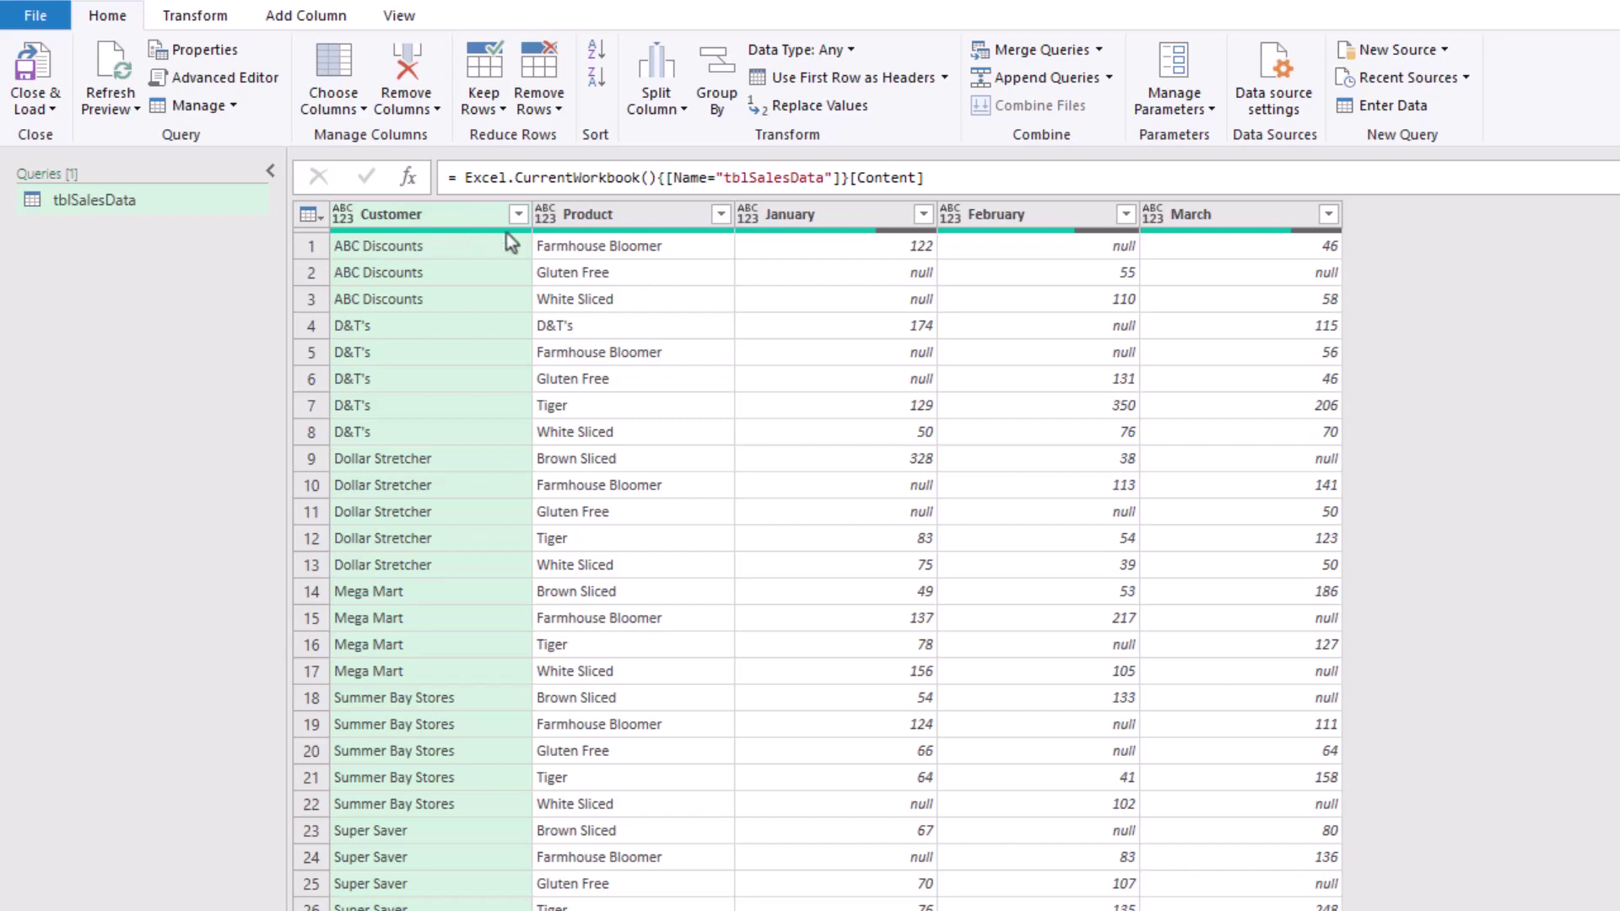
# - Unpivot Other Columns with Customer and Product selected, producing Attribute and Value columns
pyautogui.keyDown('ctrl'); pyautogui.click(615, 218); pyautogui.keyUp('ctrl')
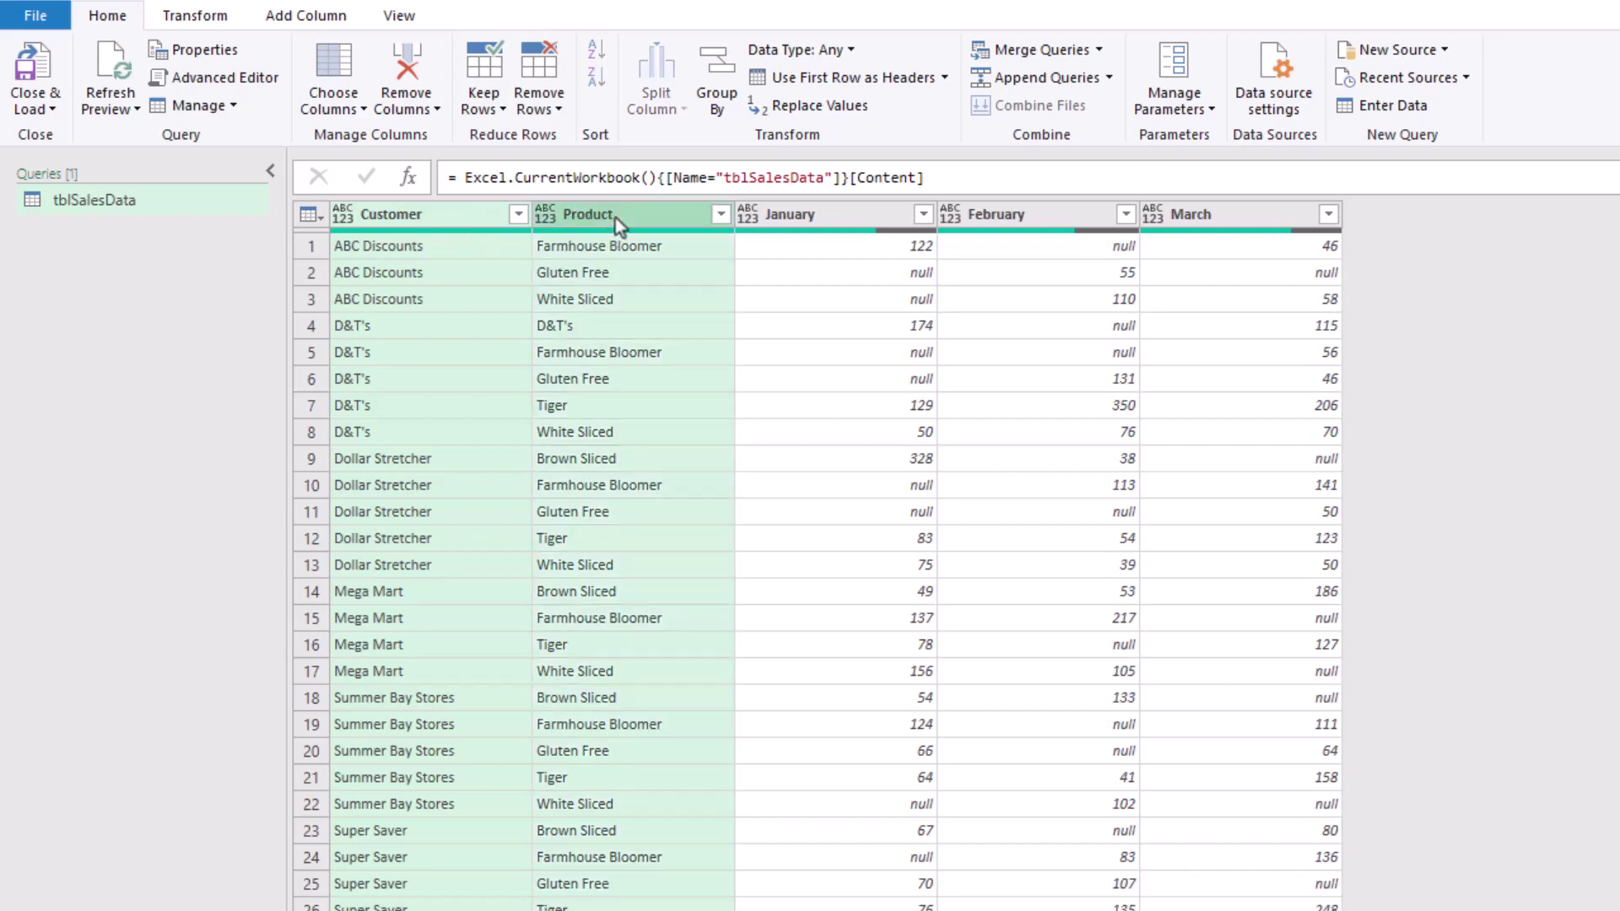
pyautogui.click(211, 23)
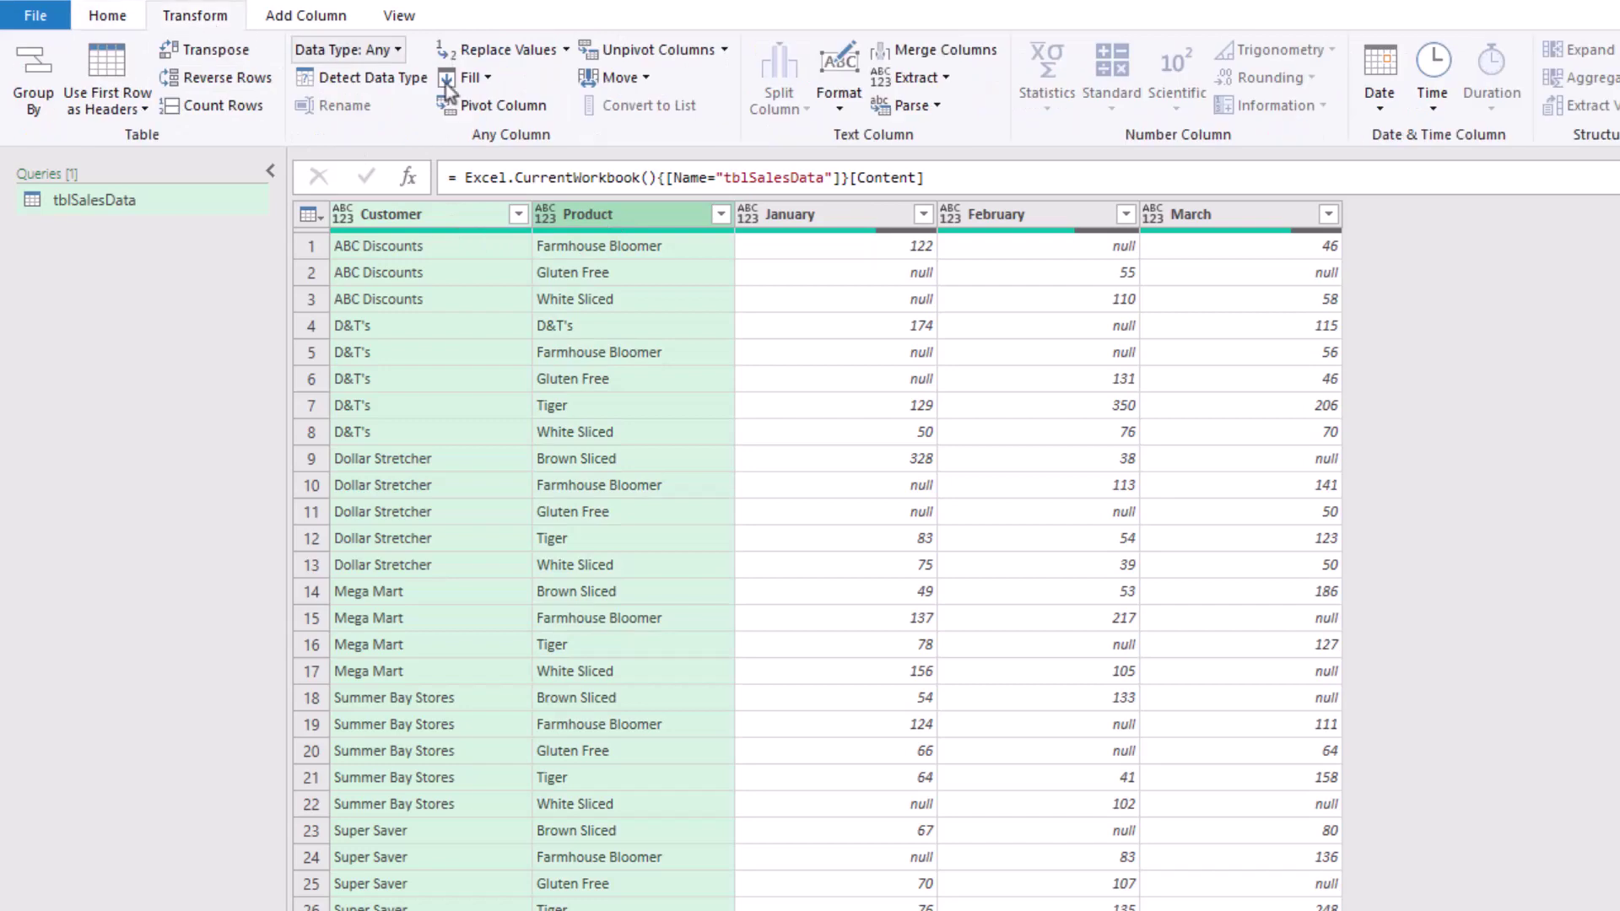
pyautogui.click(724, 53)
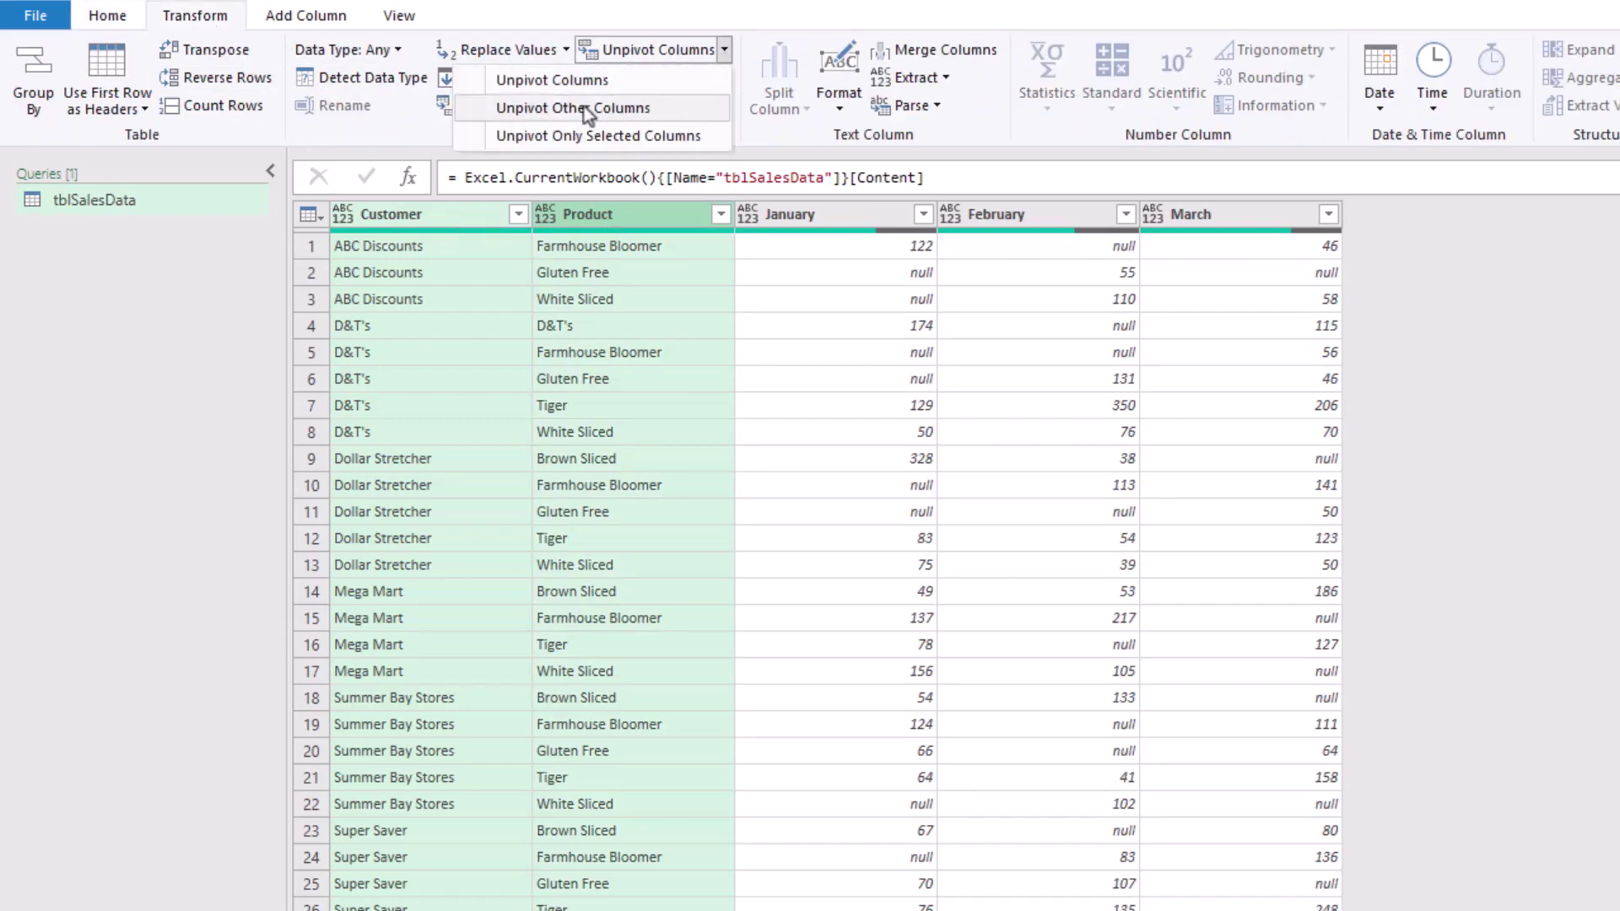
pyautogui.click(572, 109)
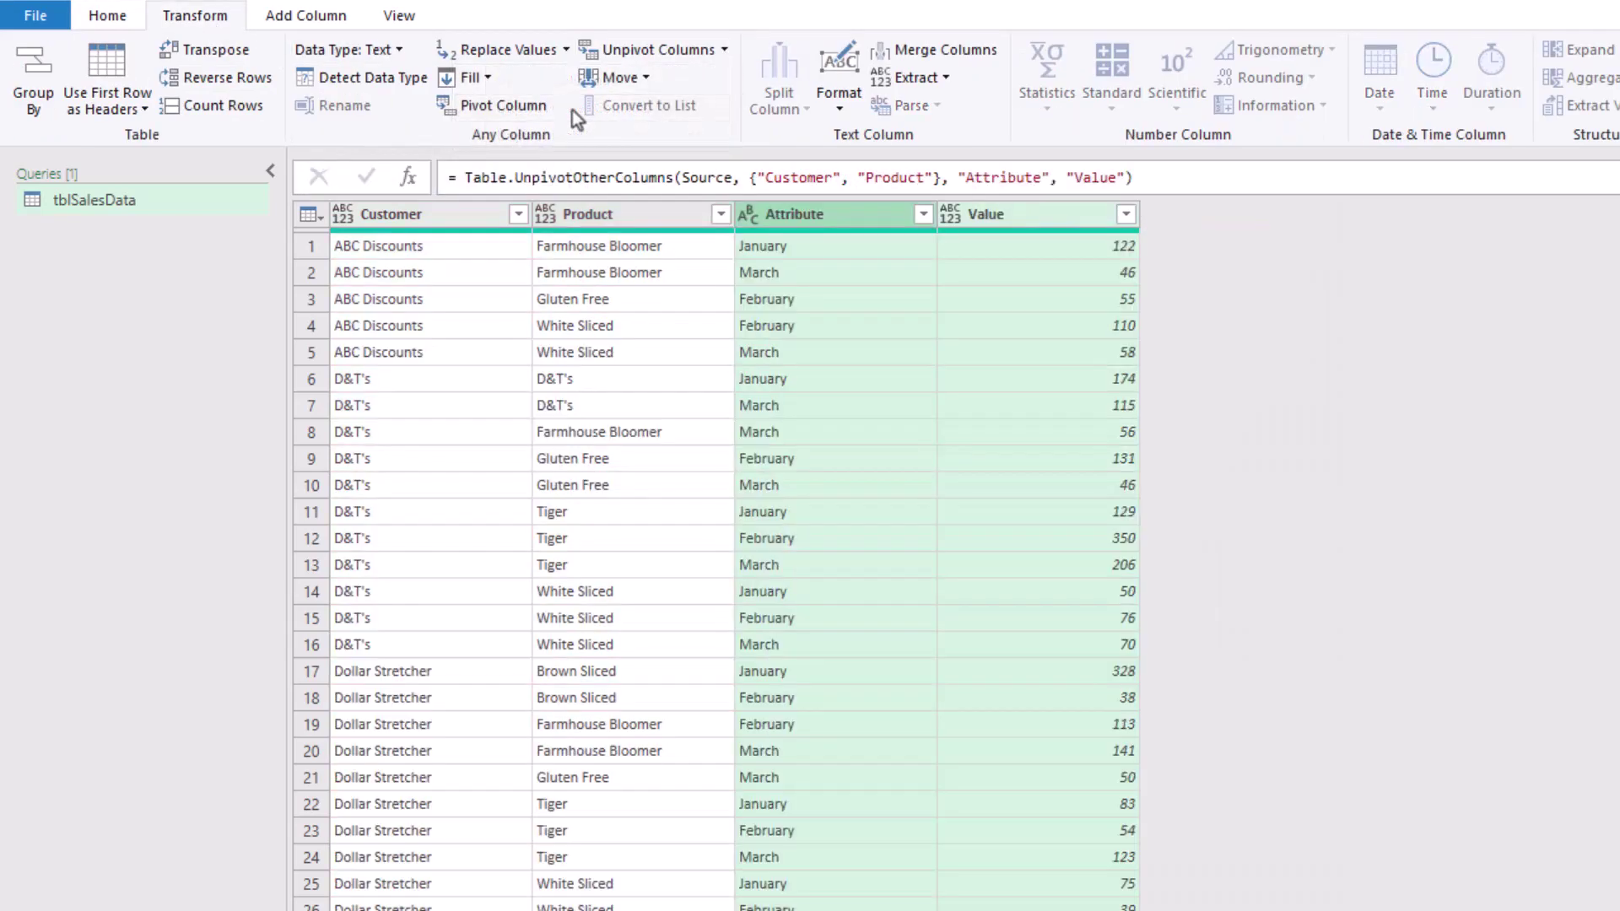
pyautogui.click(752, 179)
pyautogui.moveTo(753, 179); pyautogui.dragTo(1126, 180)
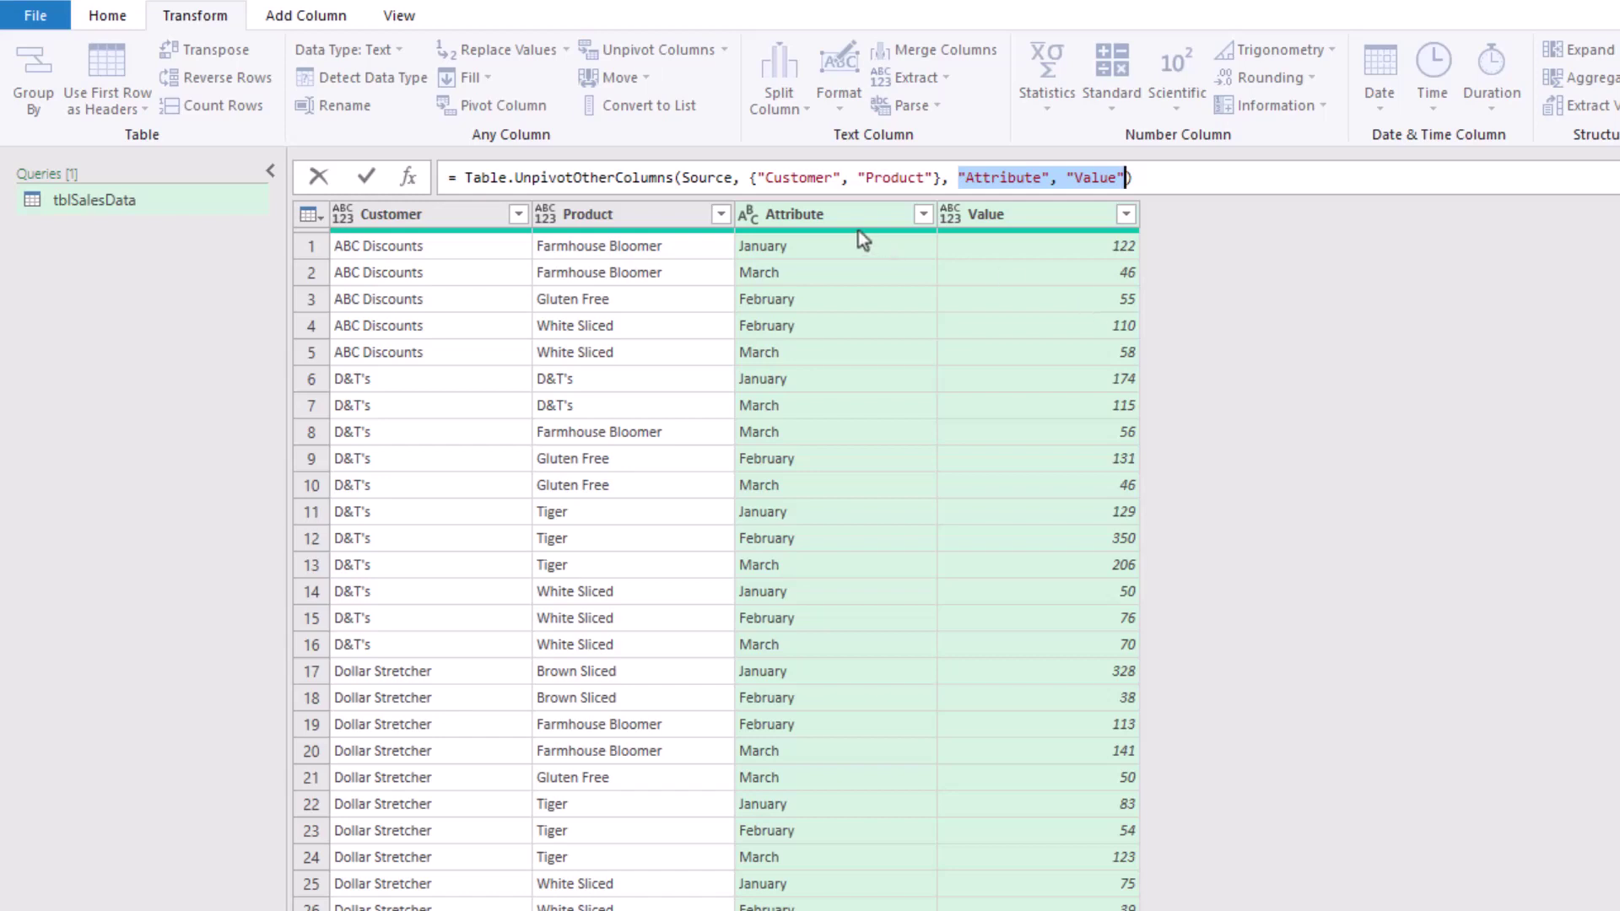
# - Rename the Attribute column to Month
pyautogui.doubleClick(838, 220)
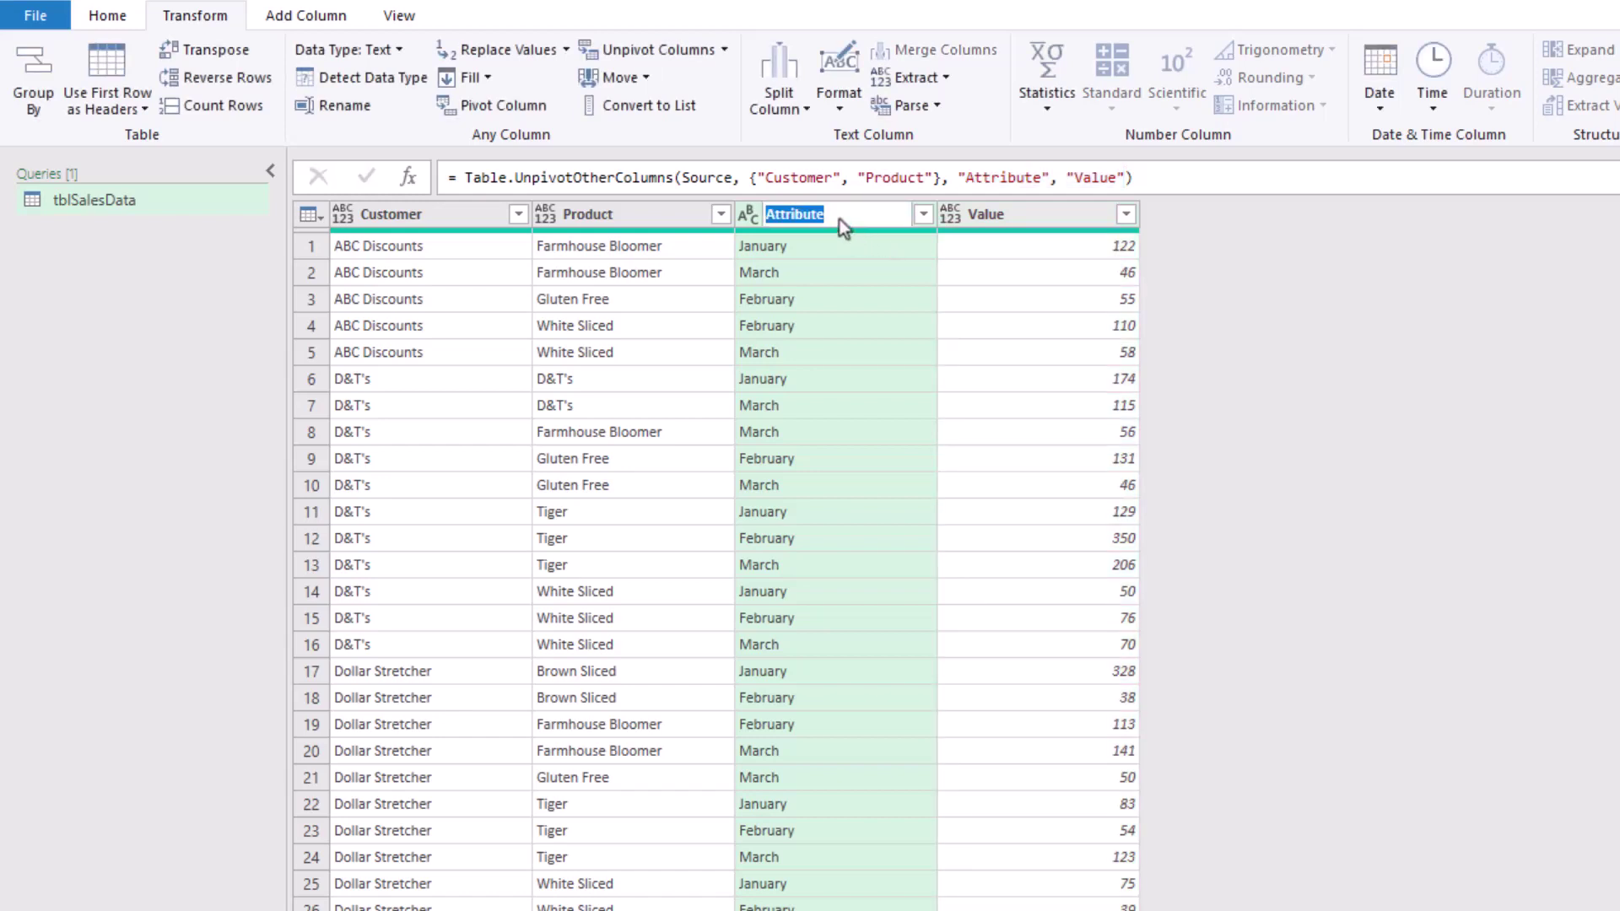
pyautogui.write('Month')
pyautogui.press('Return')
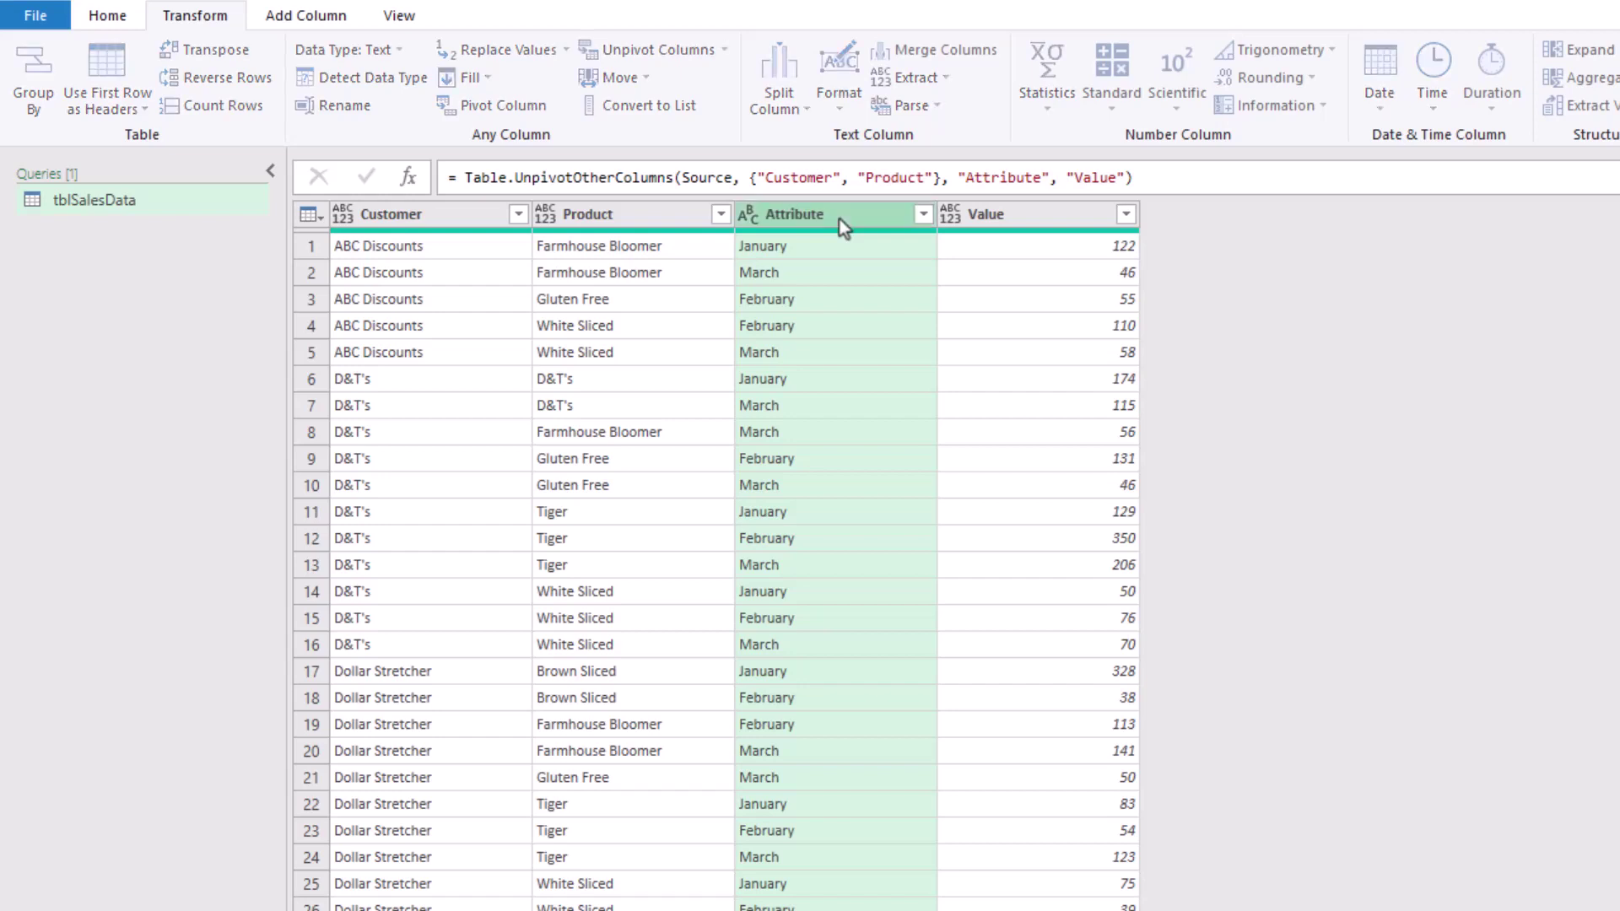
# - Detect data types for Customer through Value, then set Value to Currency, replacing the current type
pyautogui.click(461, 213)
pyautogui.keyDown('shift'); pyautogui.click(997, 218); pyautogui.keyUp('shift')
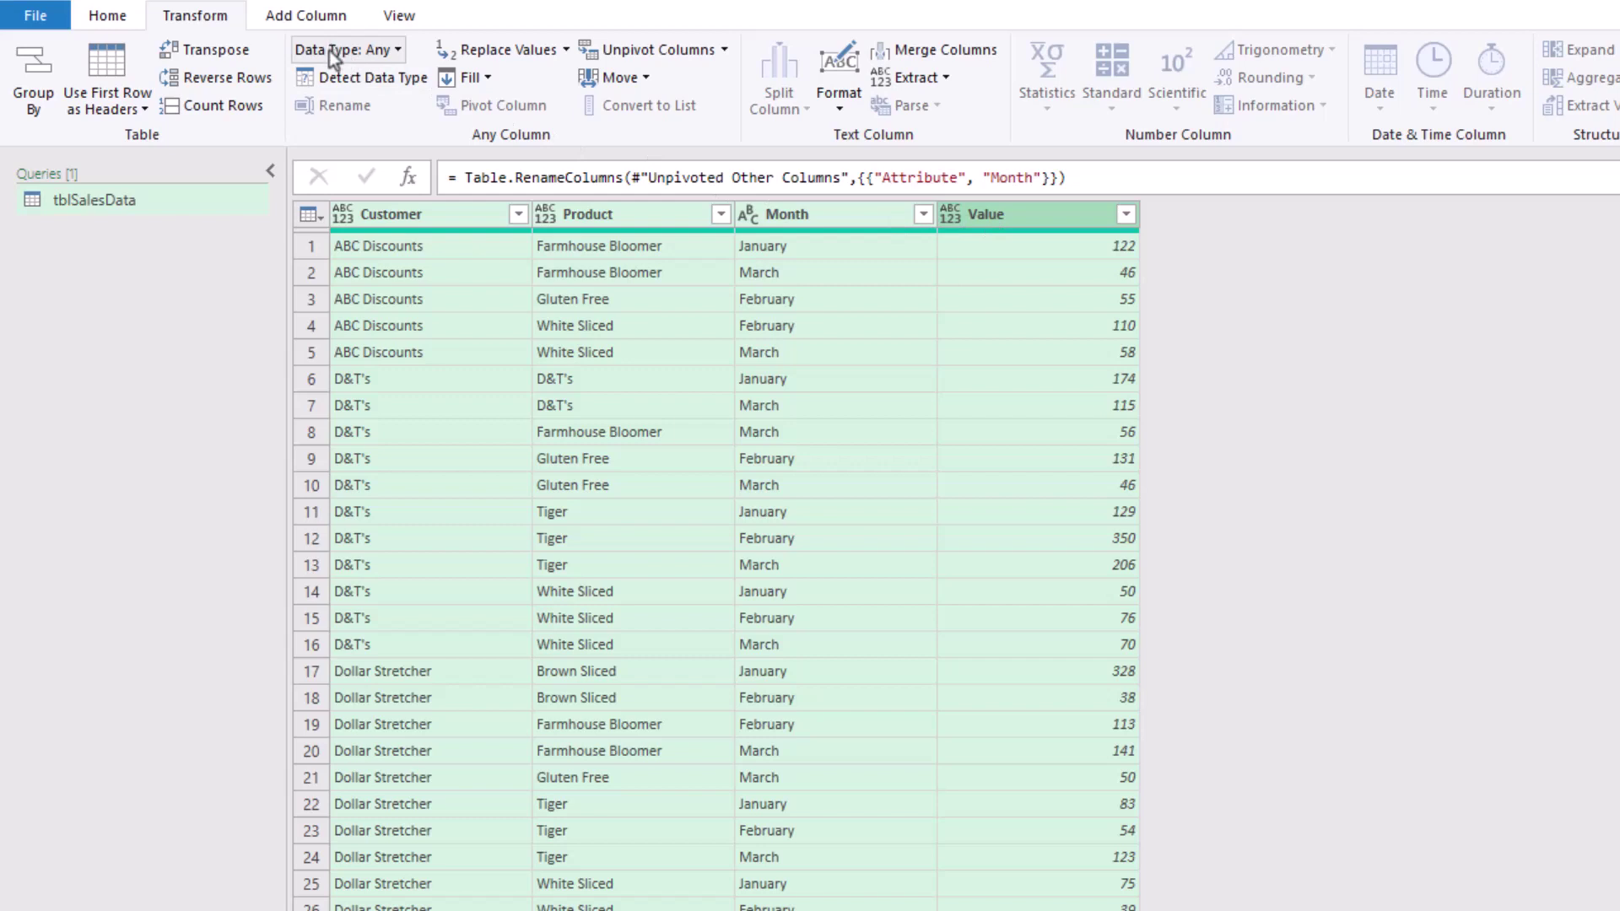
pyautogui.click(339, 78)
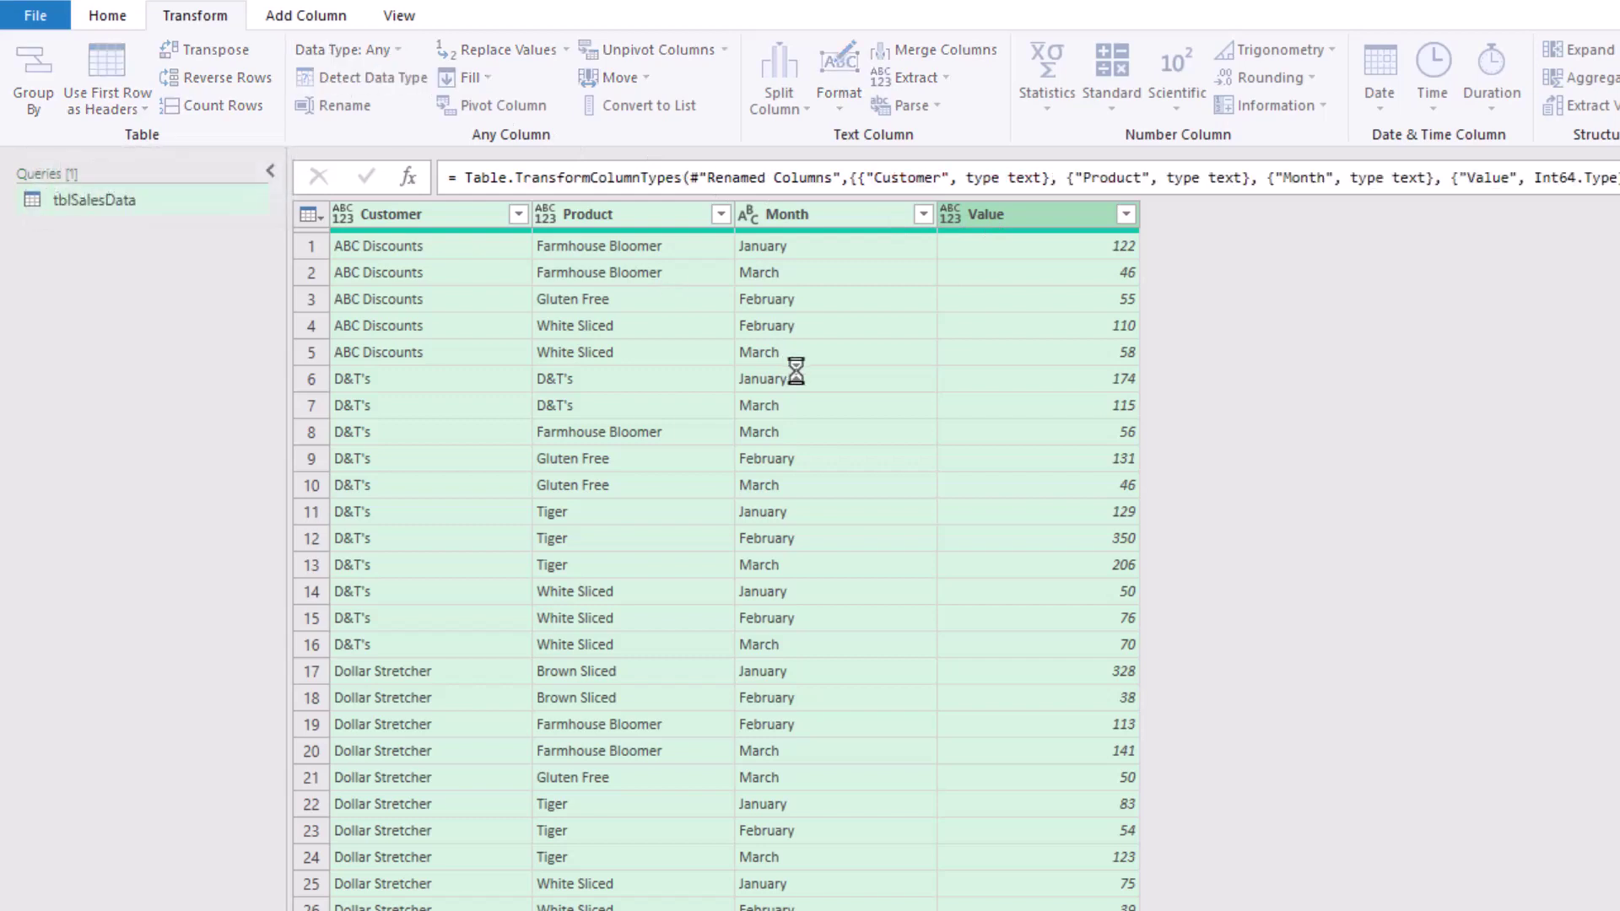
pyautogui.click(949, 219)
pyautogui.click(989, 272)
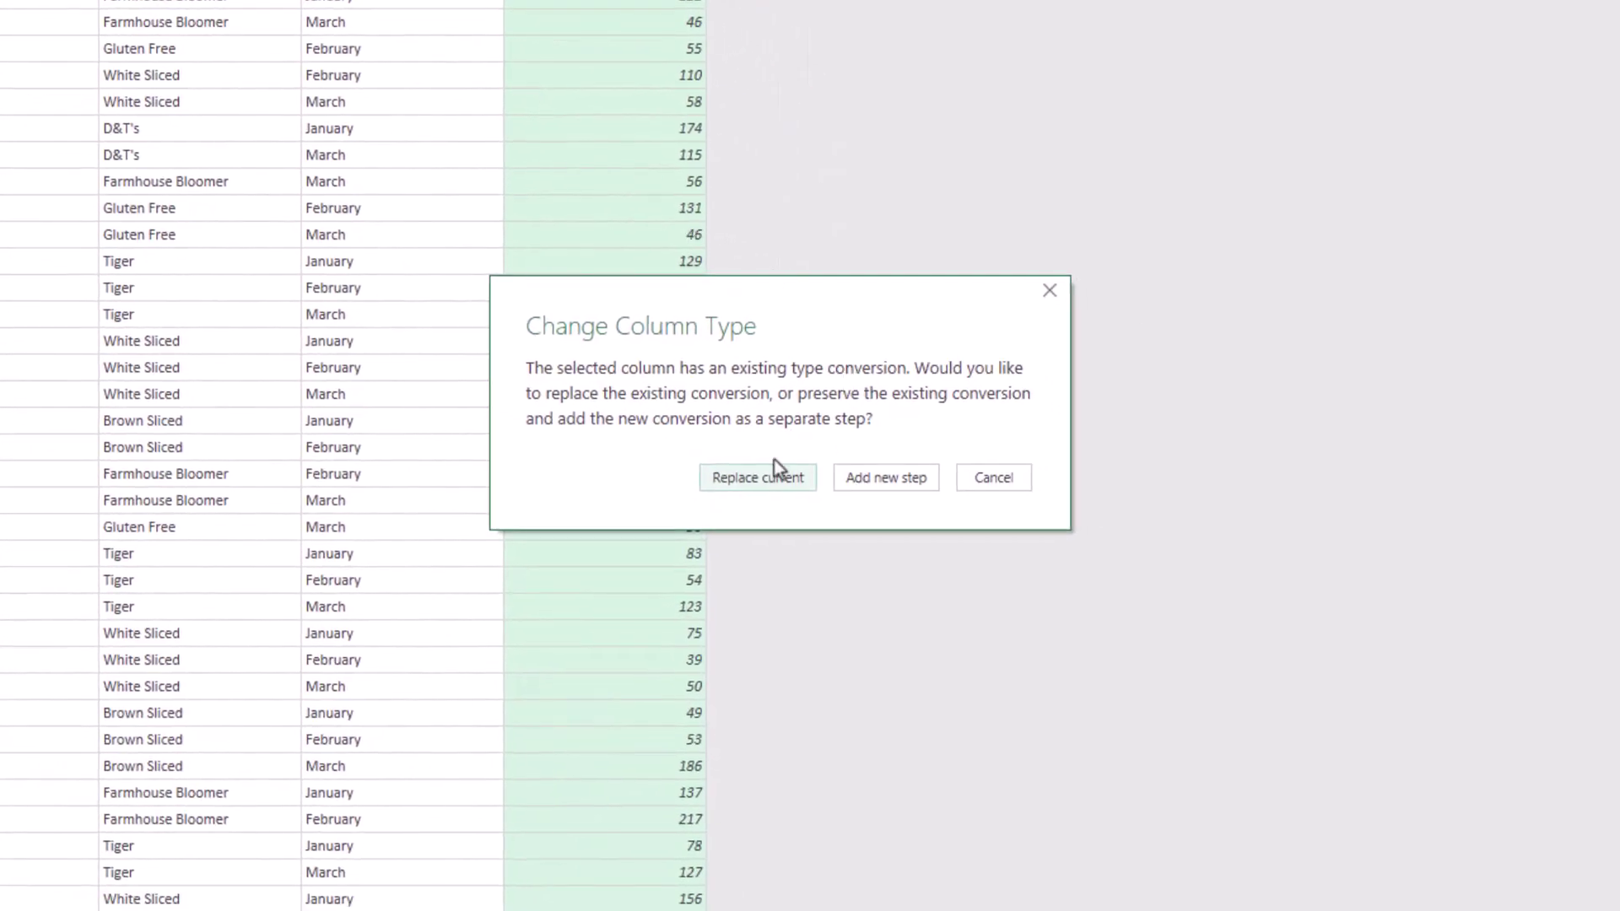
pyautogui.click(775, 476)
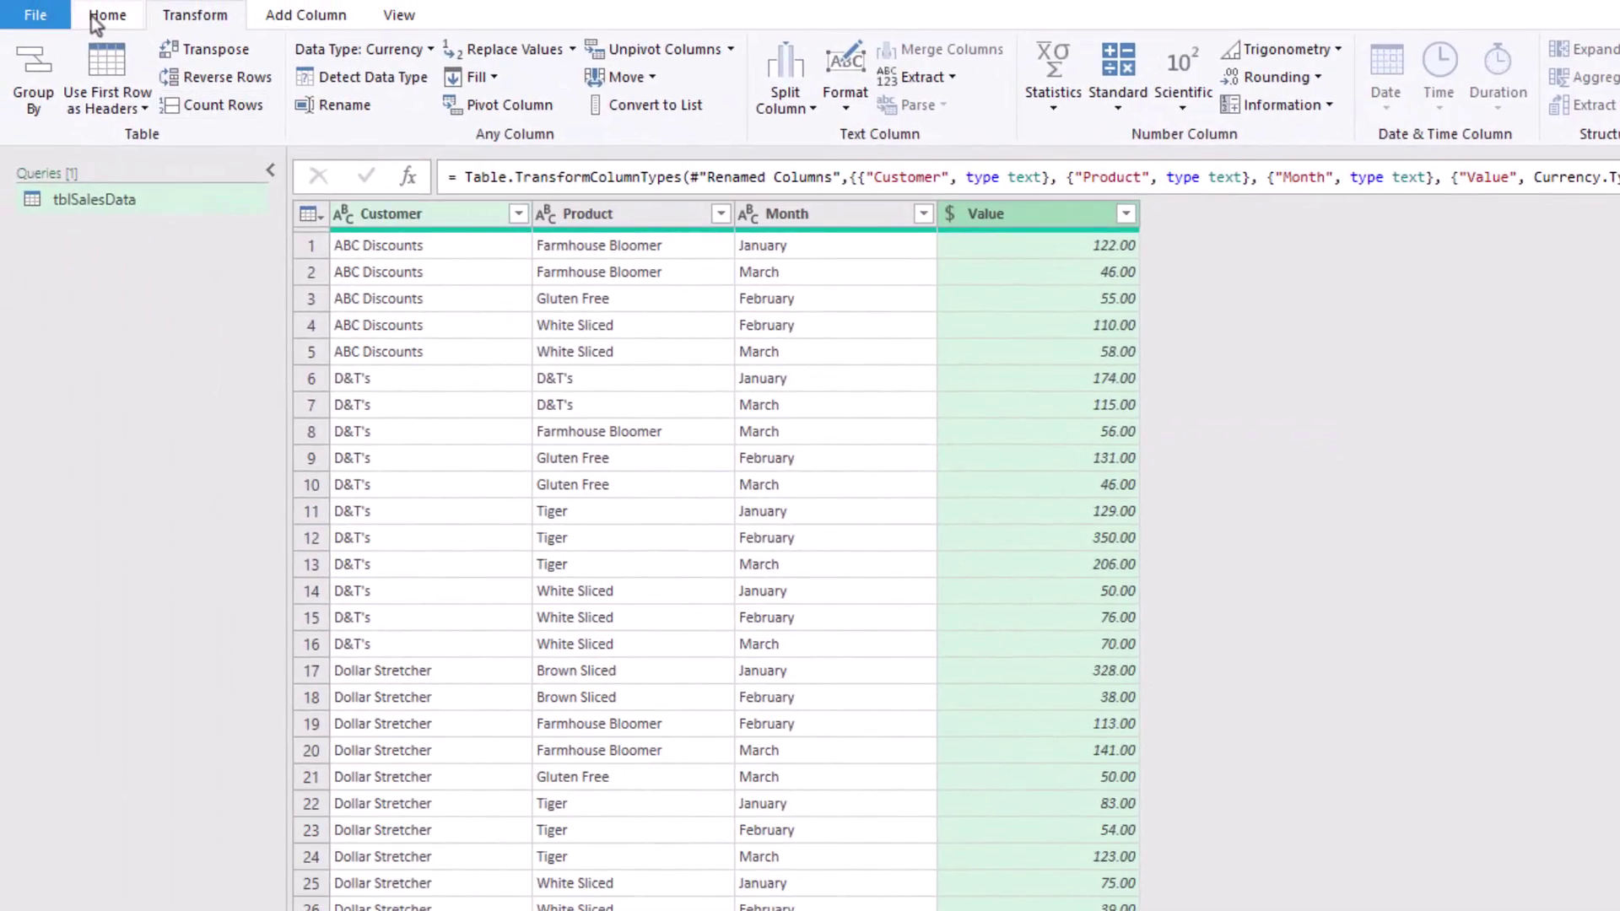
pyautogui.click(97, 25)
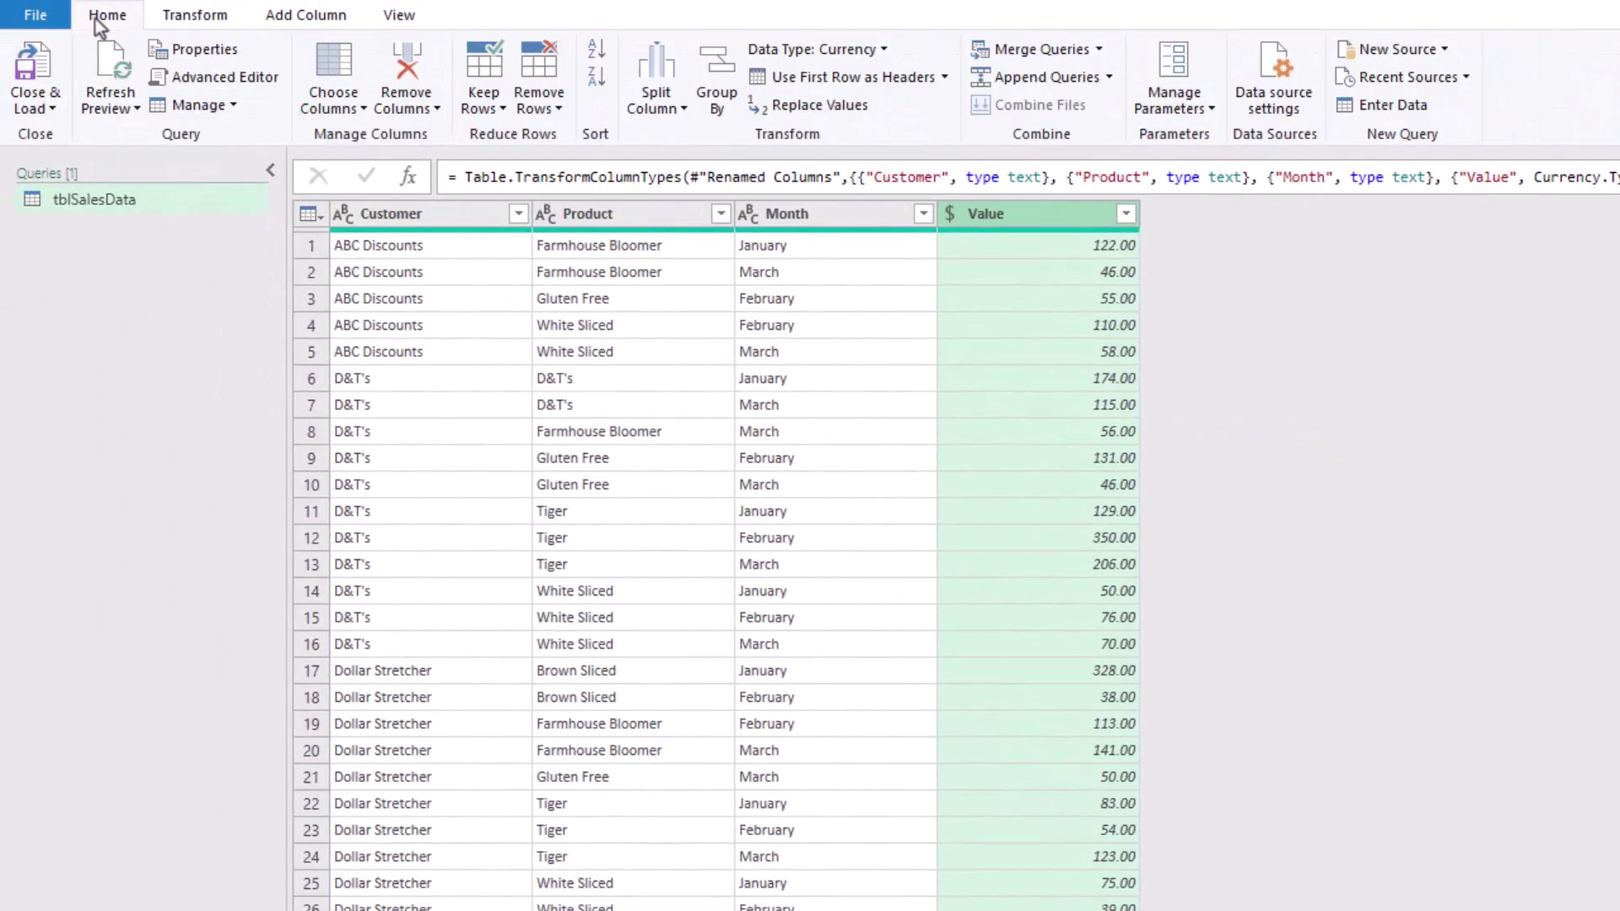
pyautogui.click(49, 108)
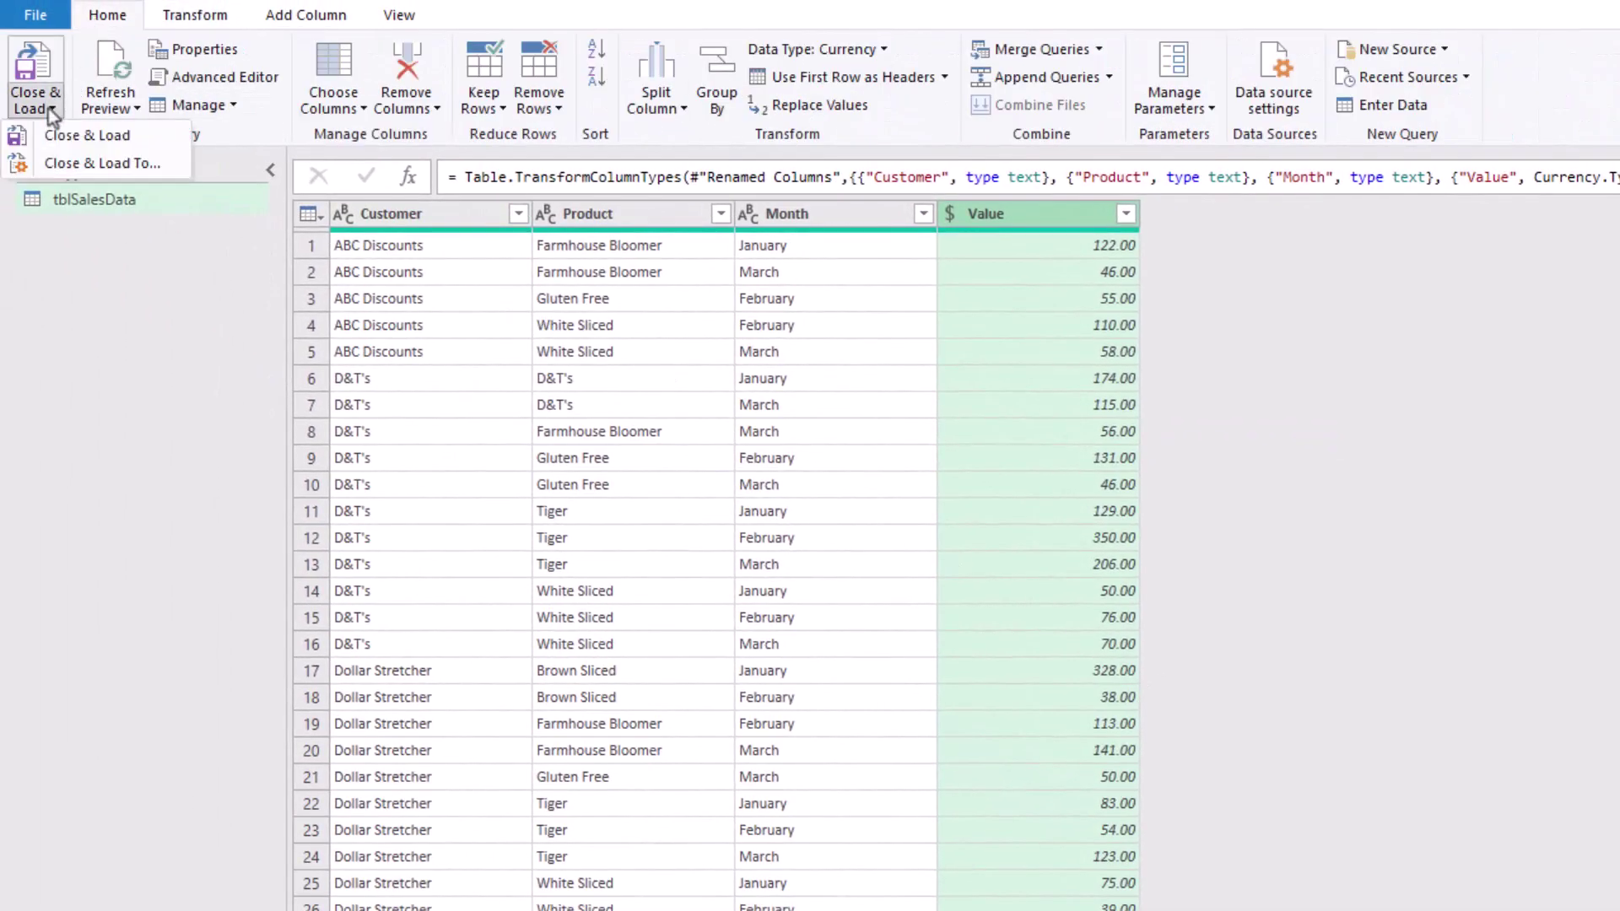
# - Close & Load the query as a Table on a New worksheet
pyautogui.click(69, 163)
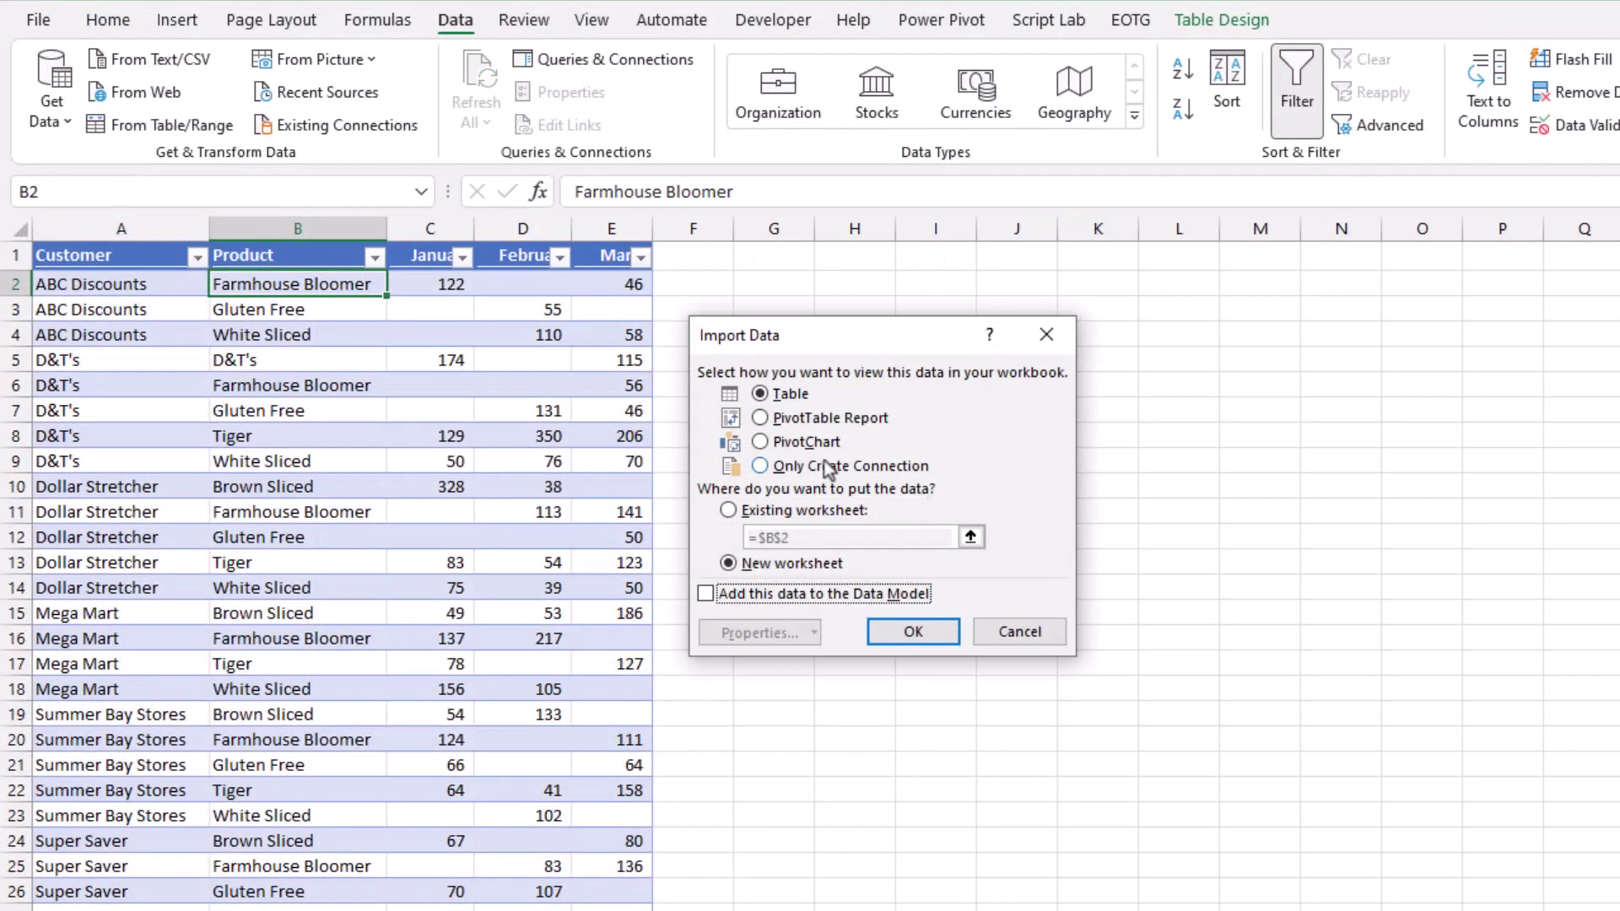
pyautogui.click(796, 397)
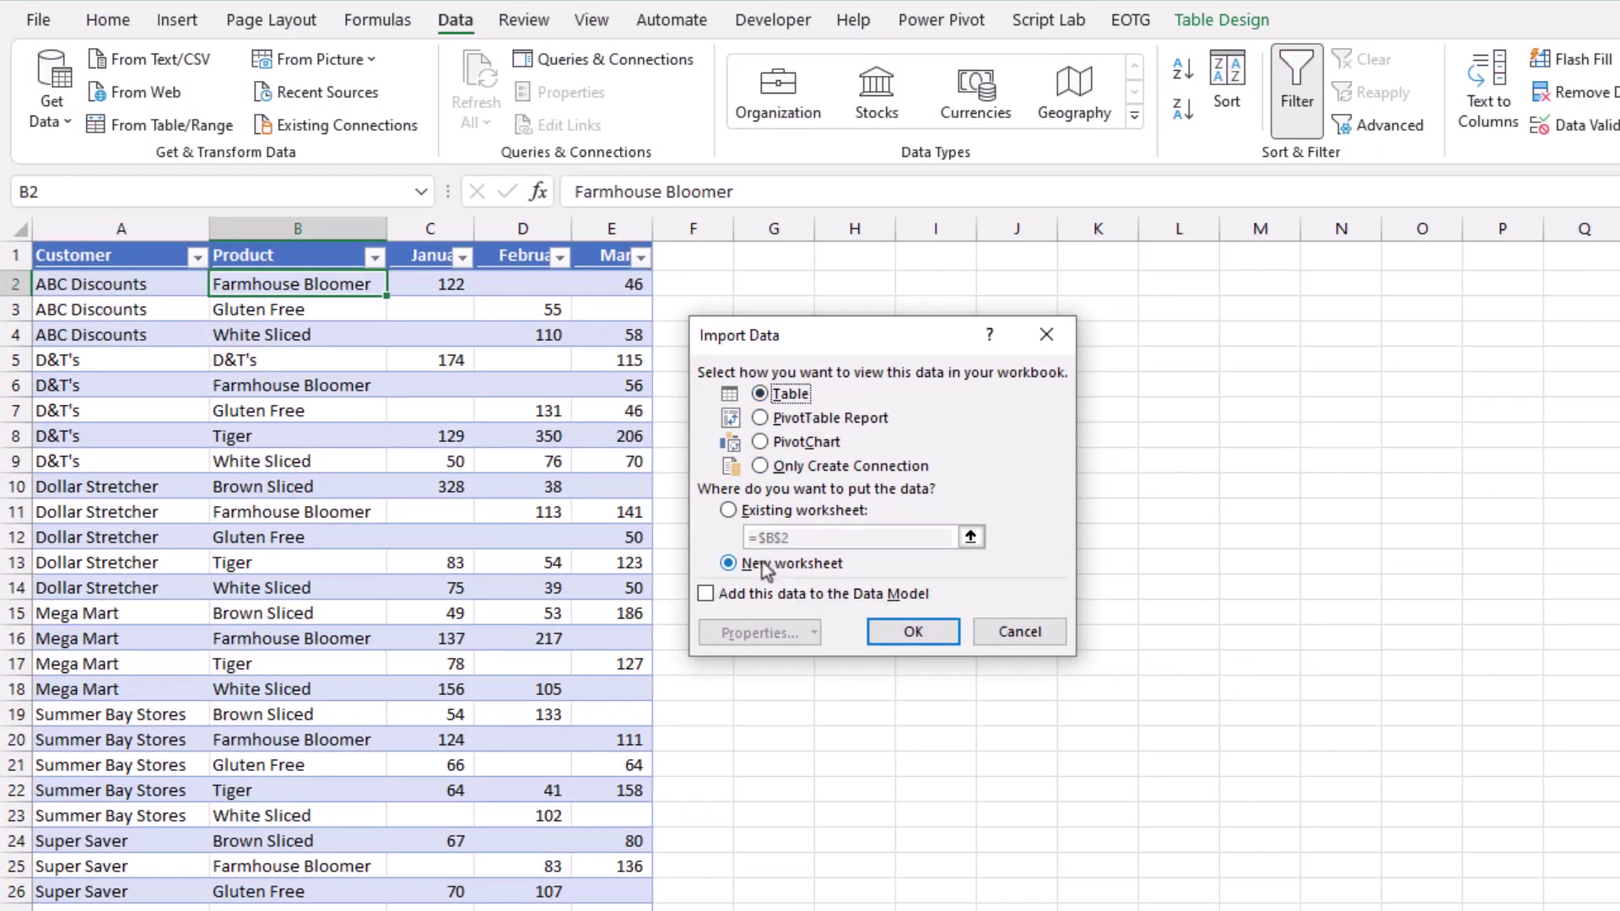
pyautogui.click(899, 631)
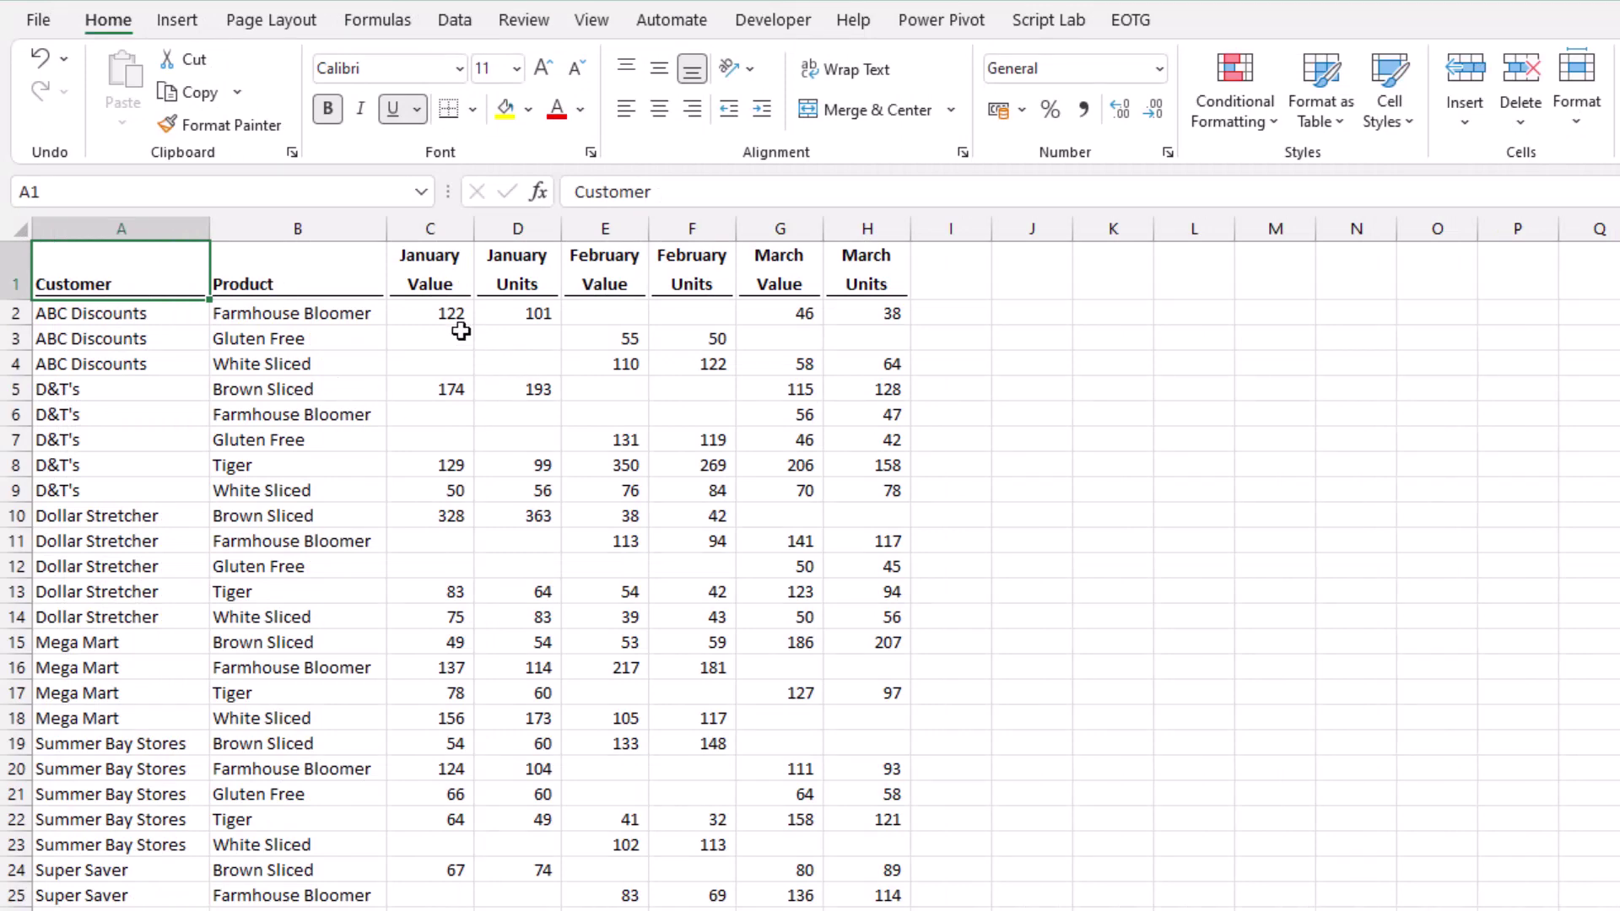
# - Review the January, February and March Value and Units header pairs
pyautogui.moveTo(454, 283); pyautogui.dragTo(516, 282)
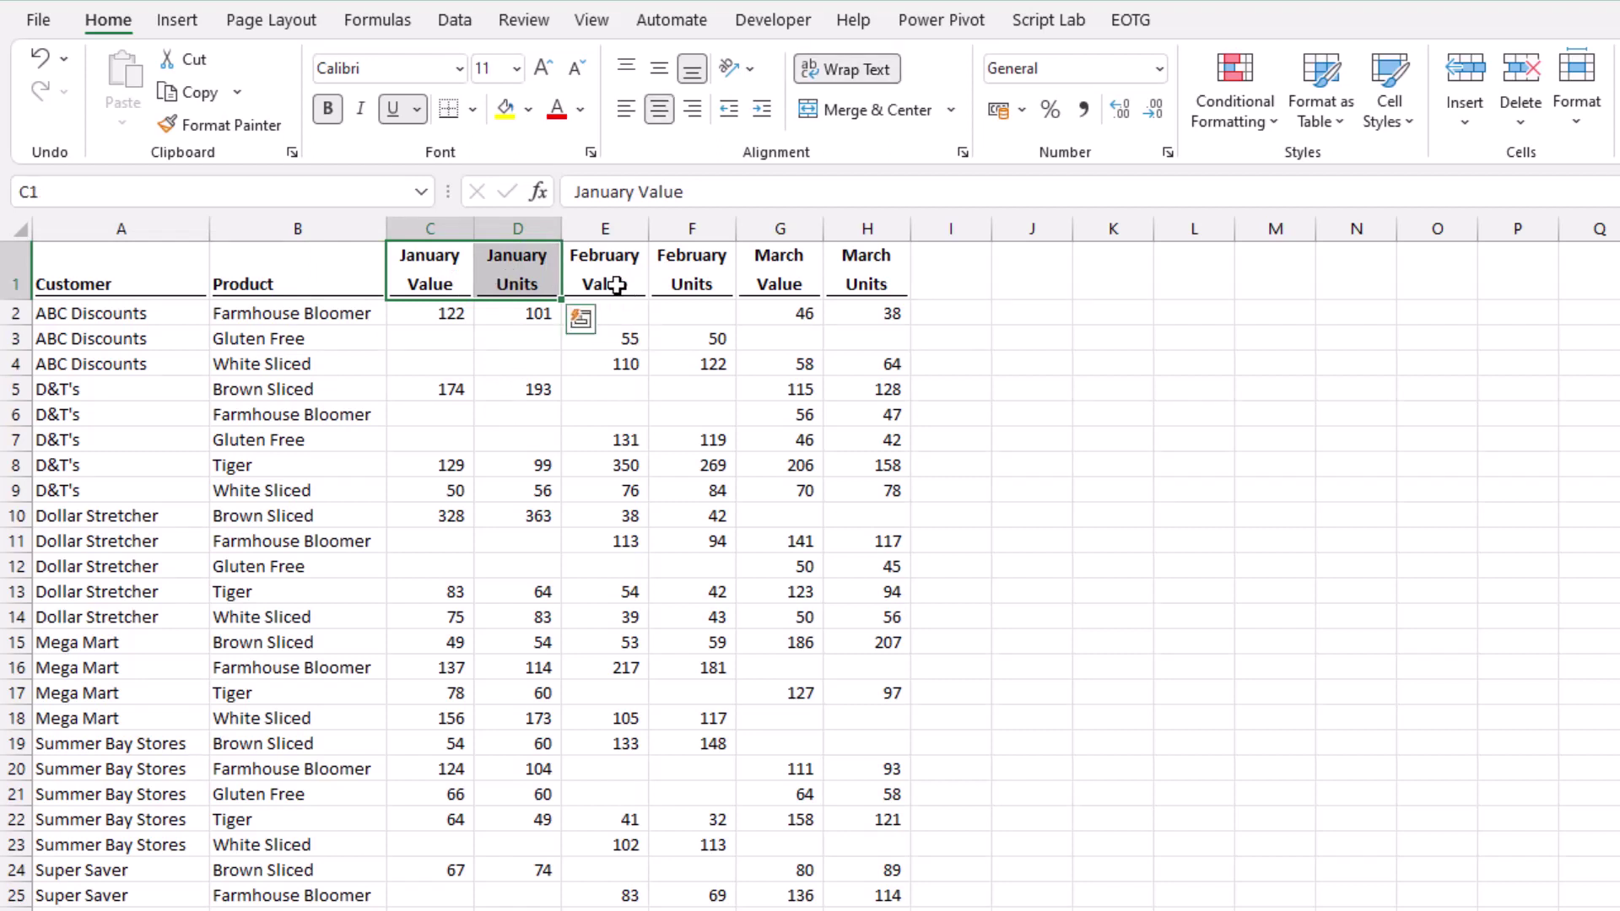
pyautogui.moveTo(617, 285); pyautogui.dragTo(700, 287)
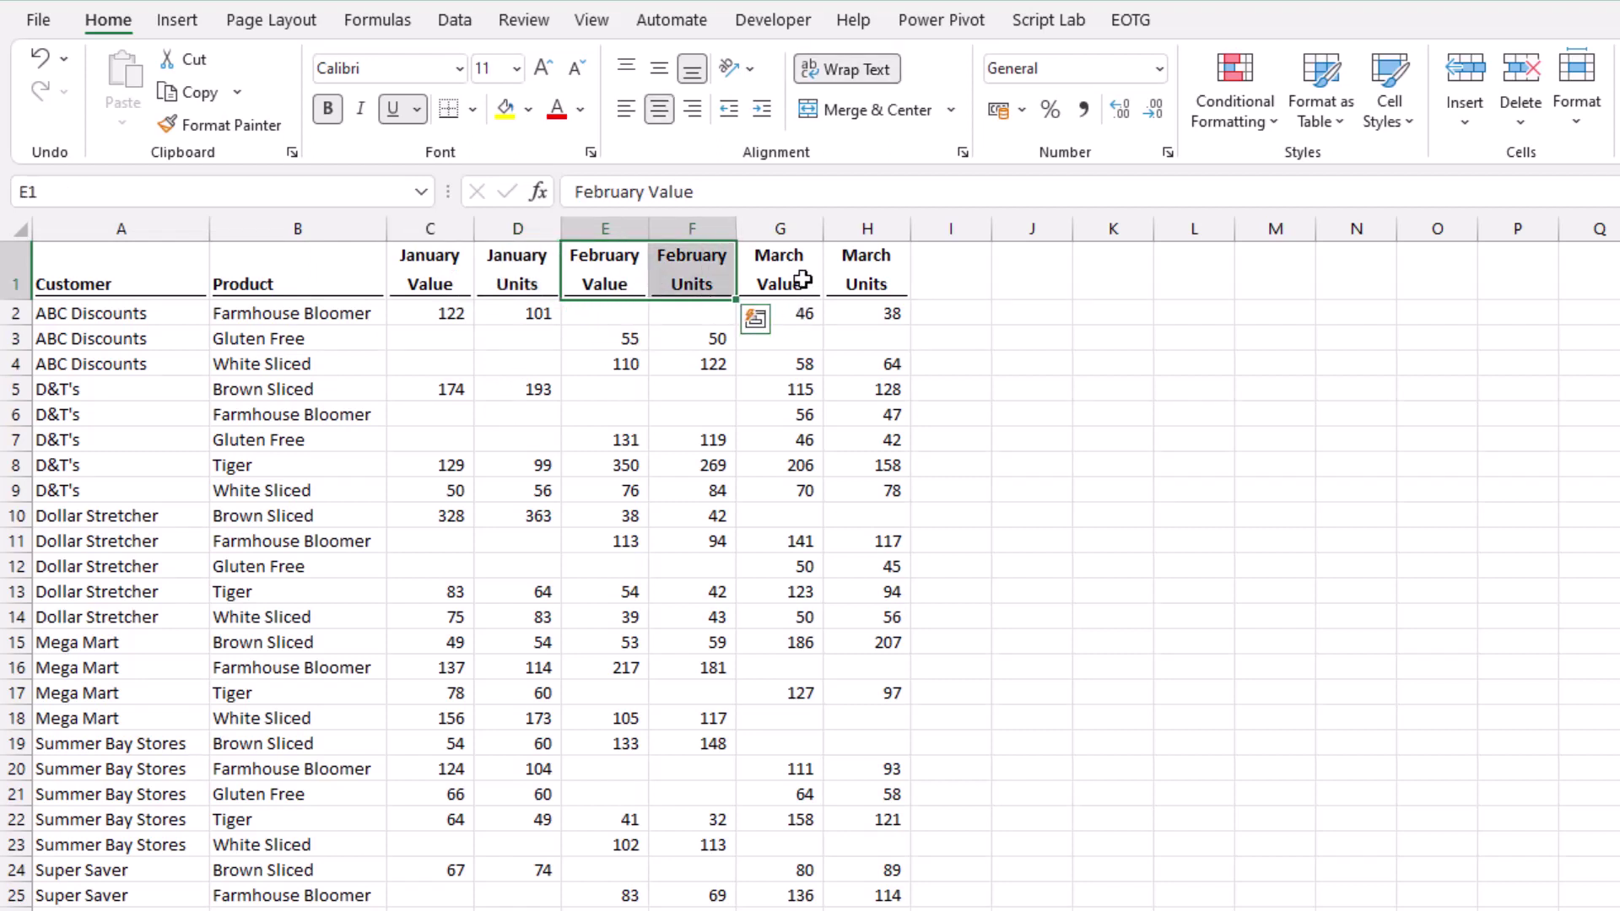
pyautogui.moveTo(804, 280); pyautogui.dragTo(856, 283)
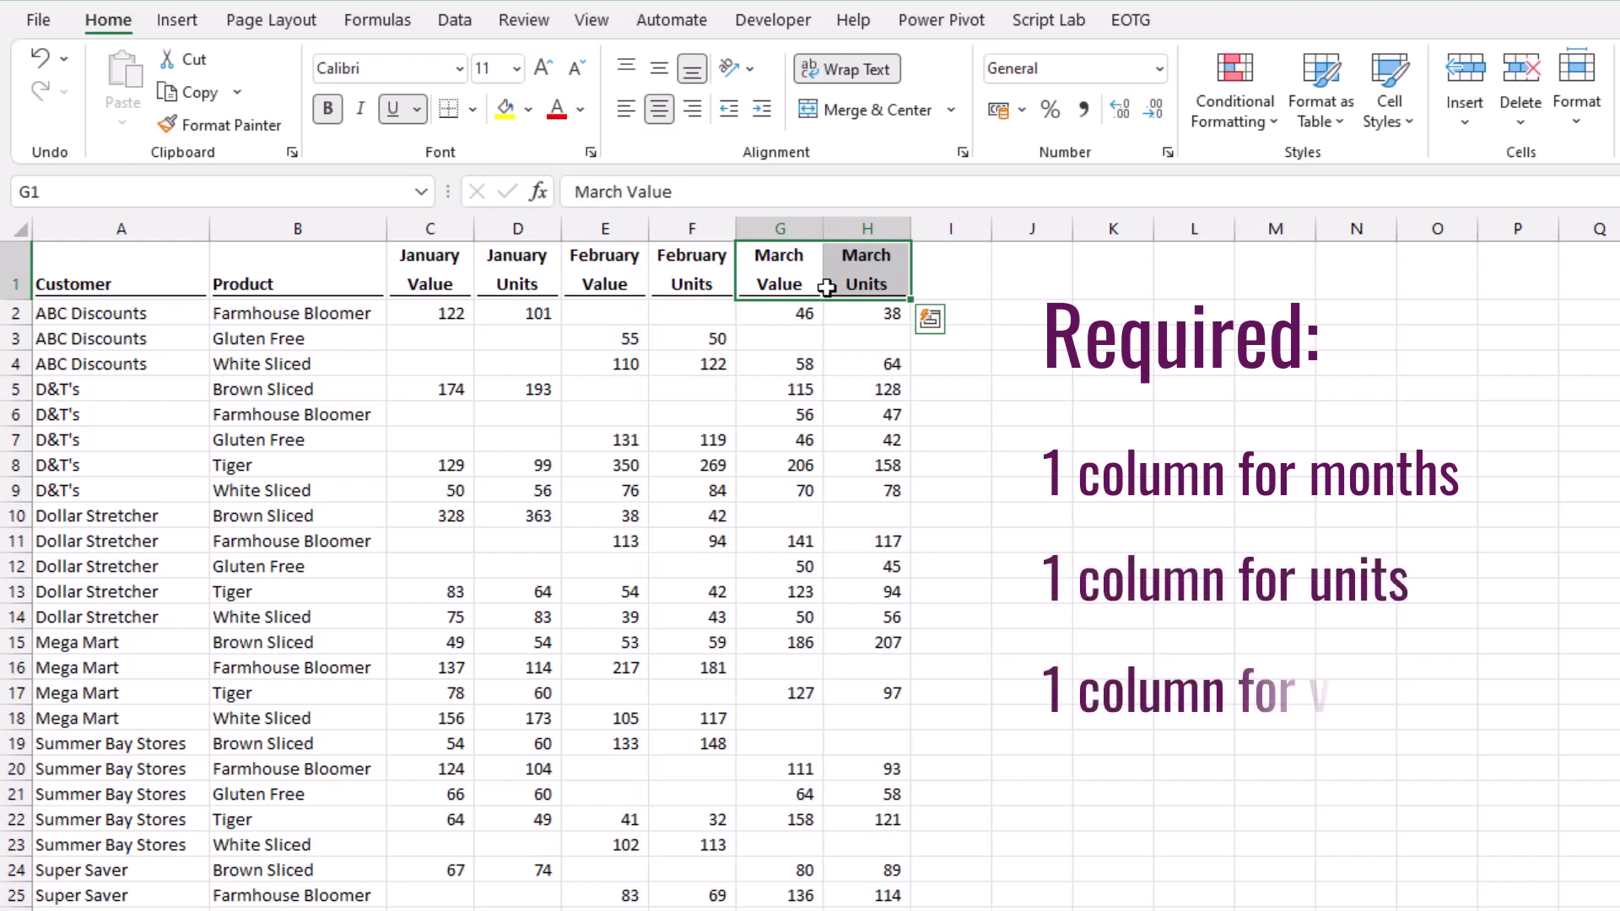
# - Turn A1:H41 into a table with headers named tblSalesData2
pyautogui.click(523, 313)
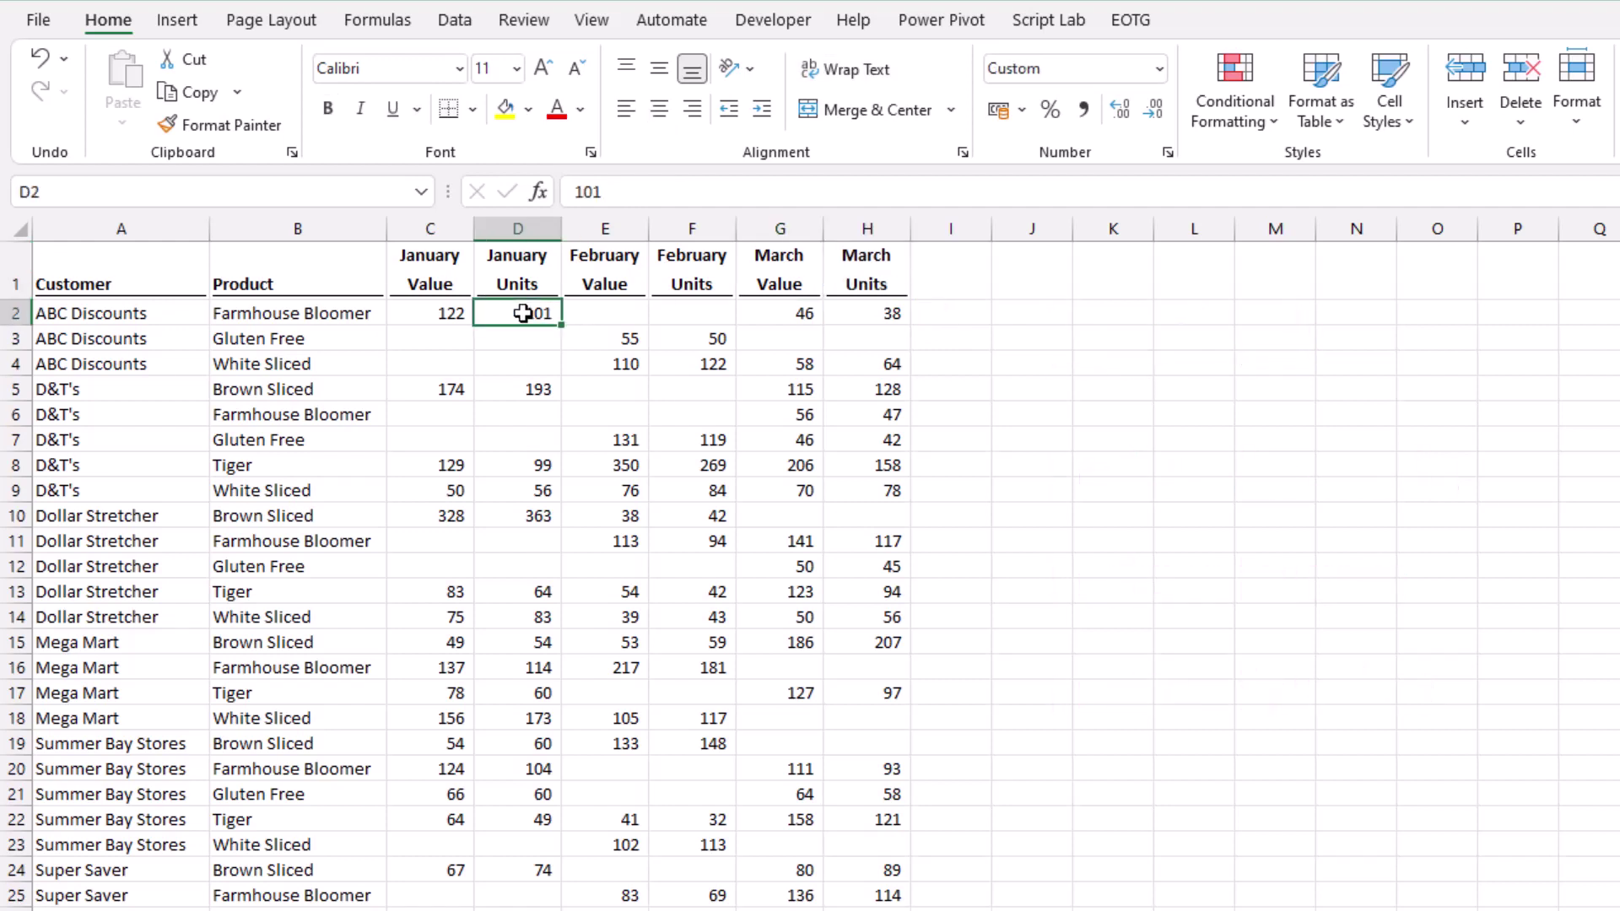
pyautogui.hotkey('ctrl', 't')
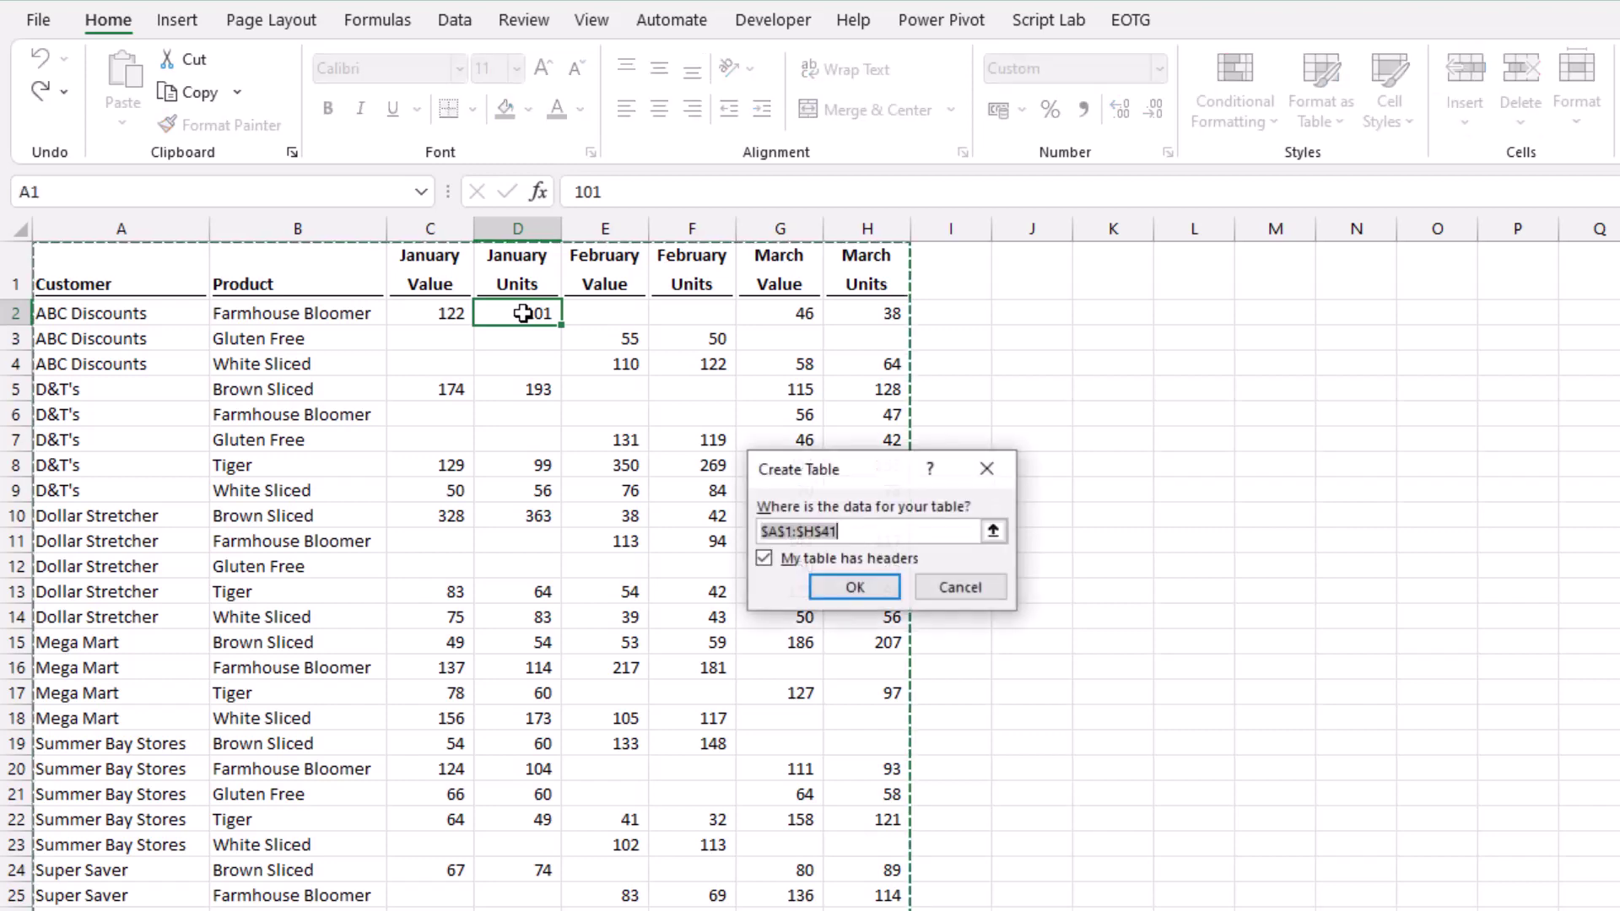
pyautogui.click(821, 586)
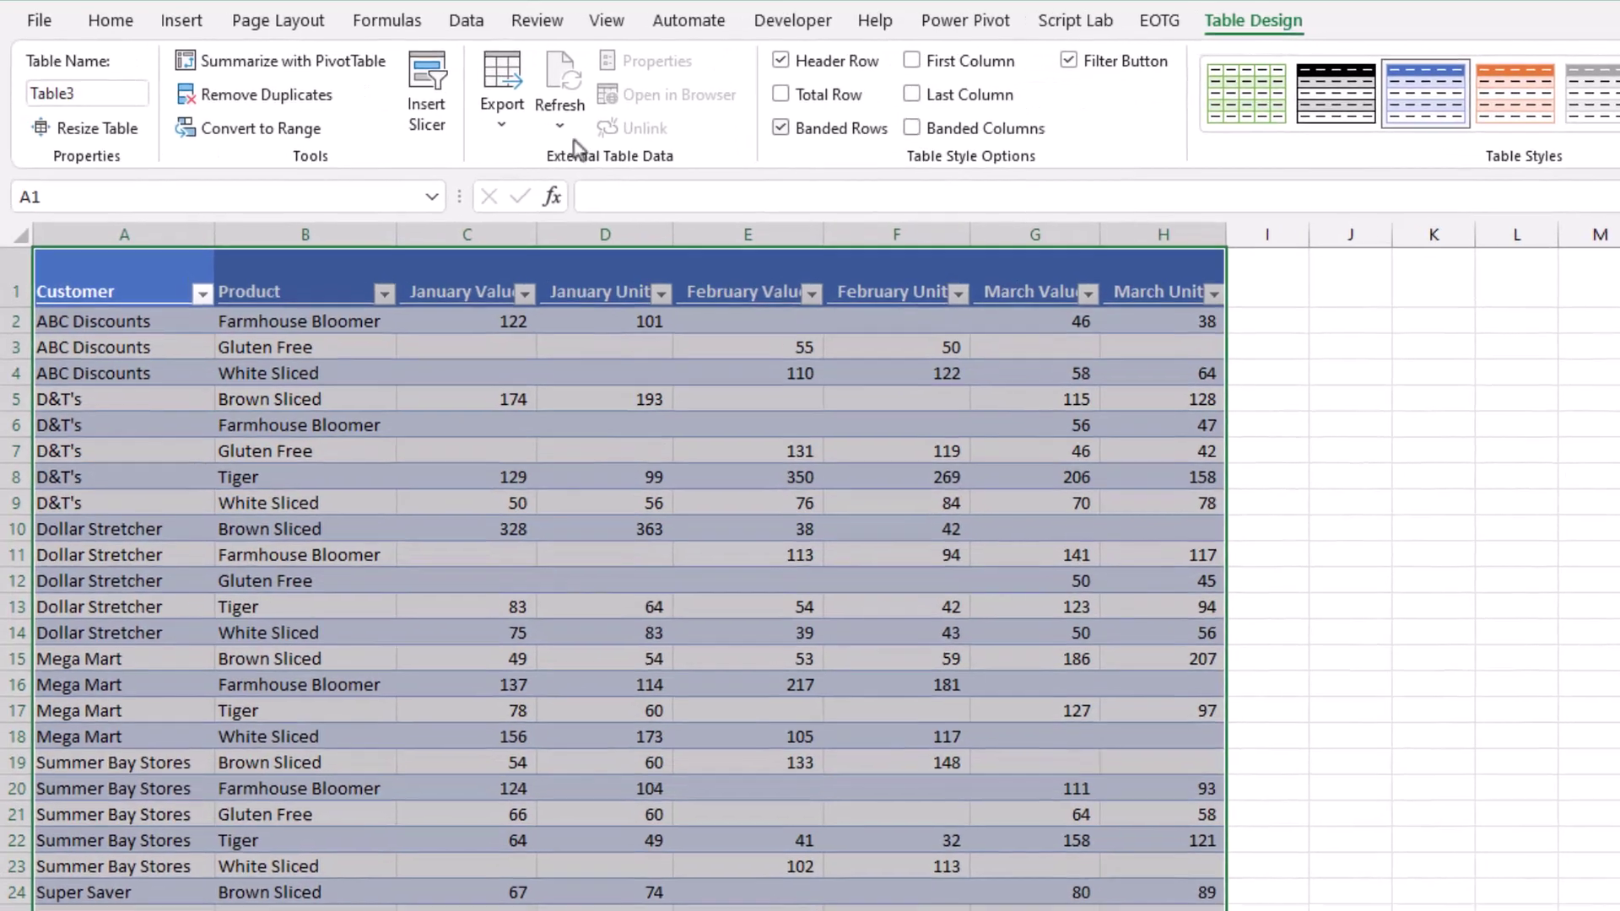
pyautogui.click(77, 91)
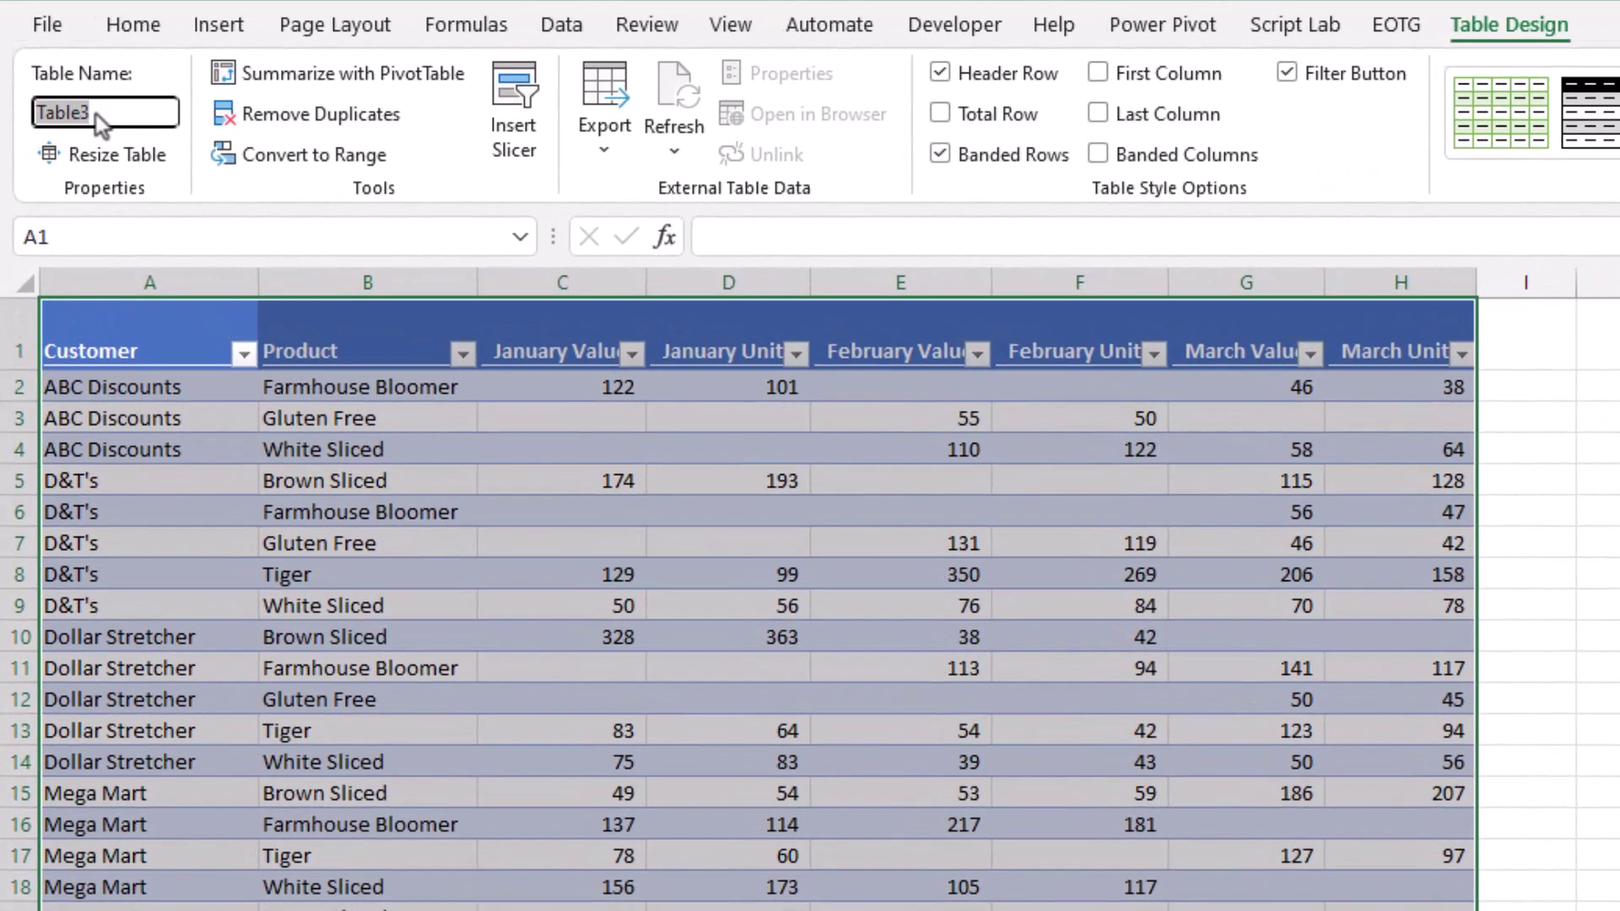
pyautogui.write('tblSalesData2')
pyautogui.press('Return')
pyautogui.click(332, 413)
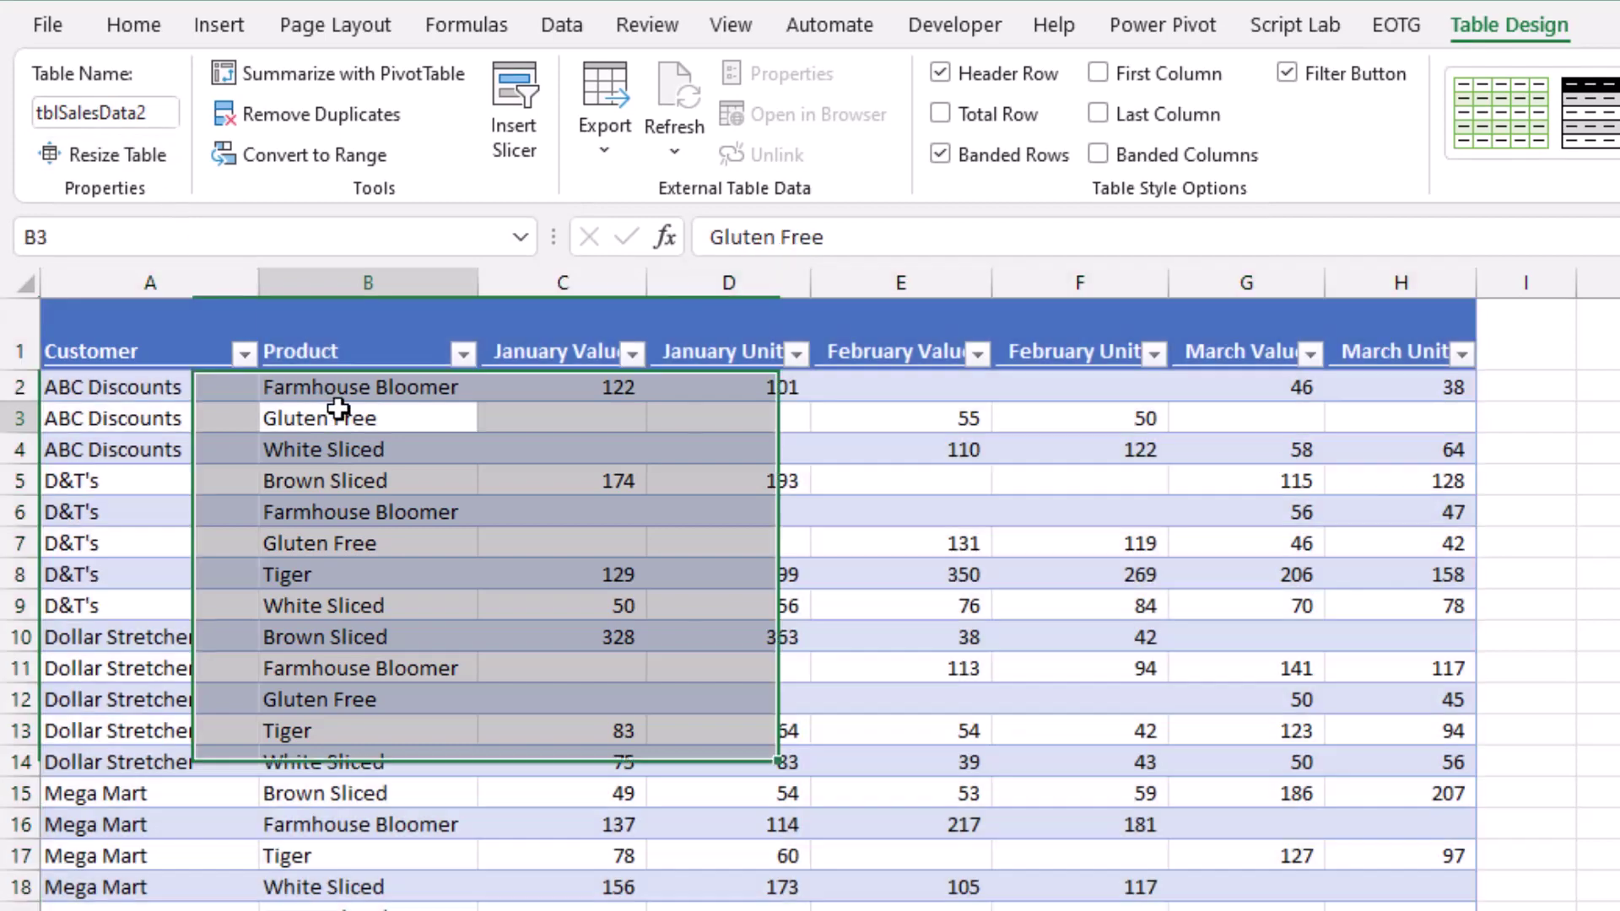
# - Load tblSalesData2 into Power Query and remove its automatic Changed Type step
pyautogui.click(563, 27)
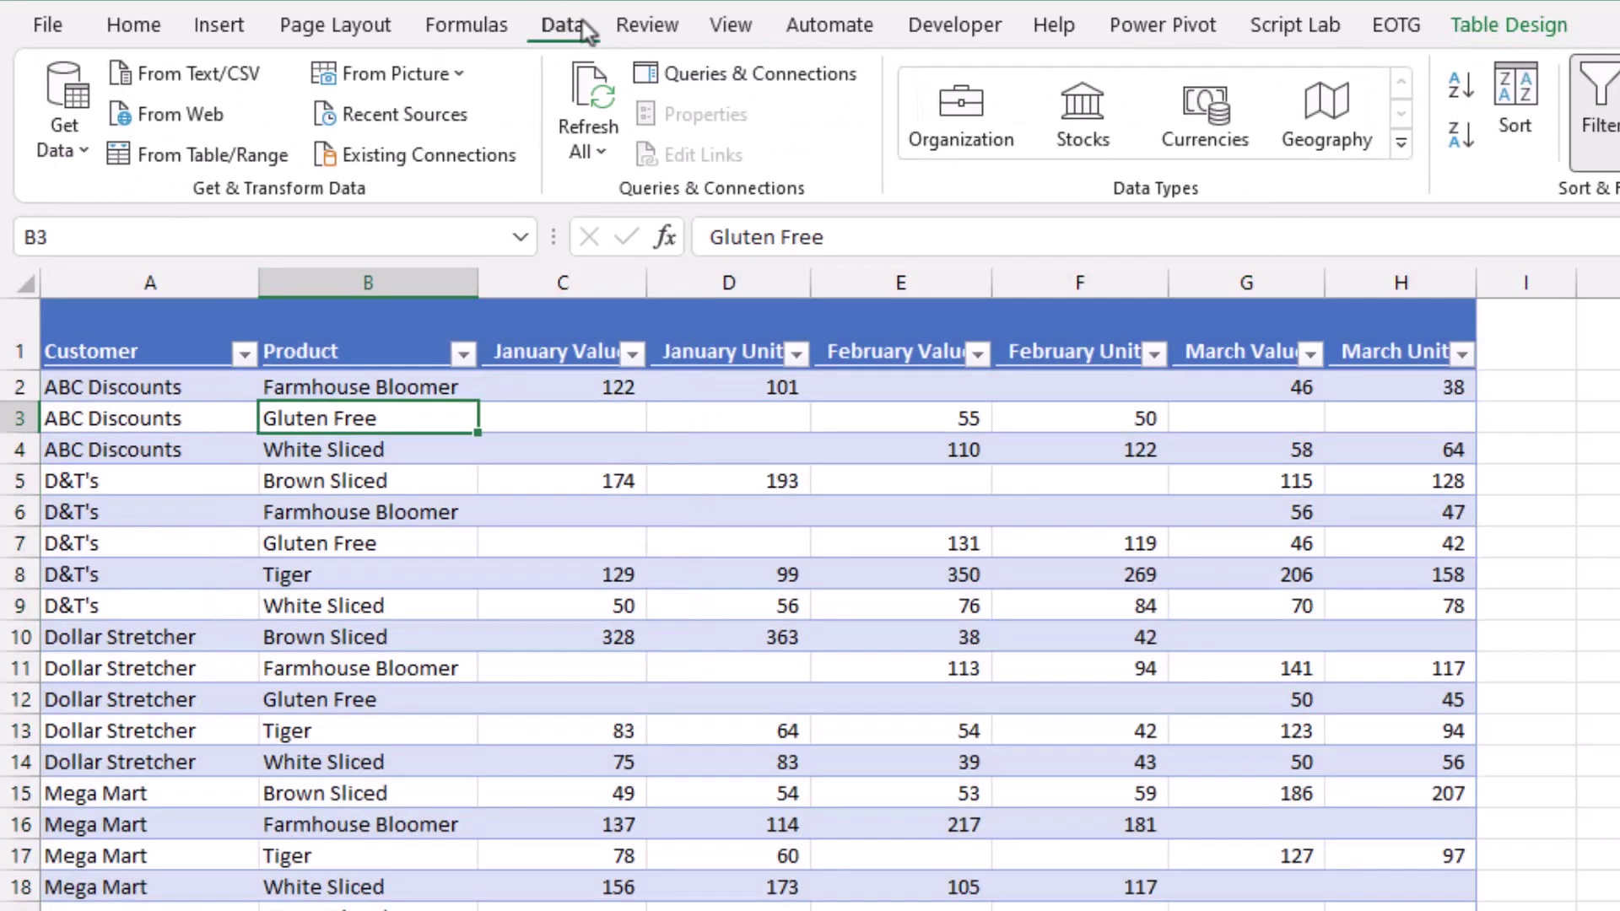
pyautogui.click(200, 163)
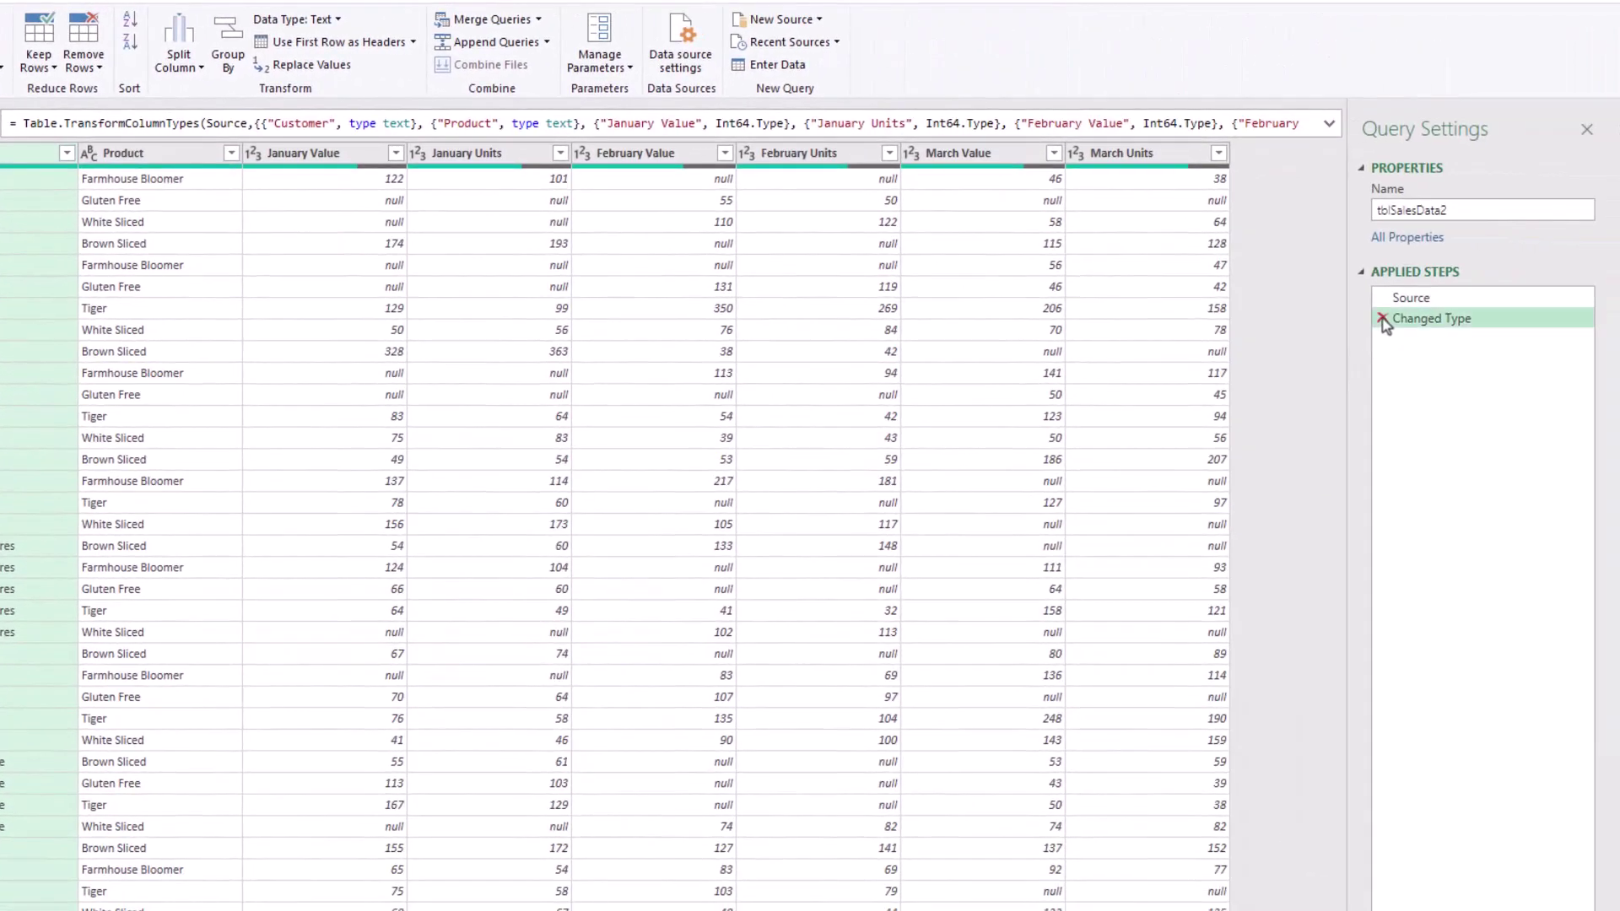
pyautogui.click(1382, 318)
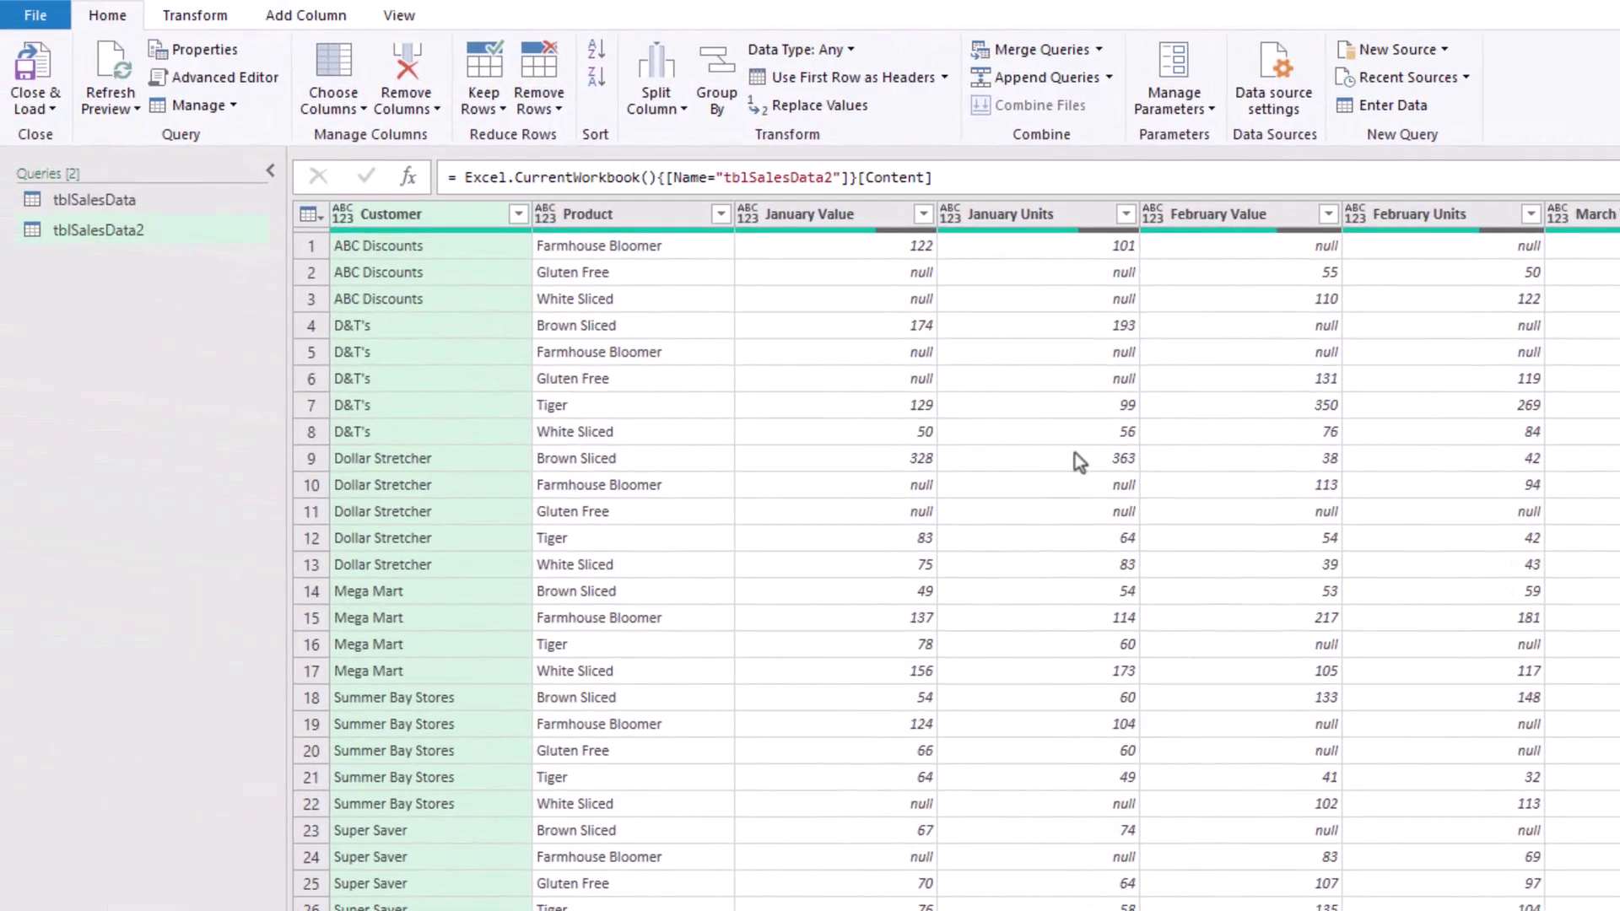
# - Unpivot every column except Customer and Product
pyautogui.keyDown('ctrl'); pyautogui.click(601, 218); pyautogui.keyUp('ctrl')
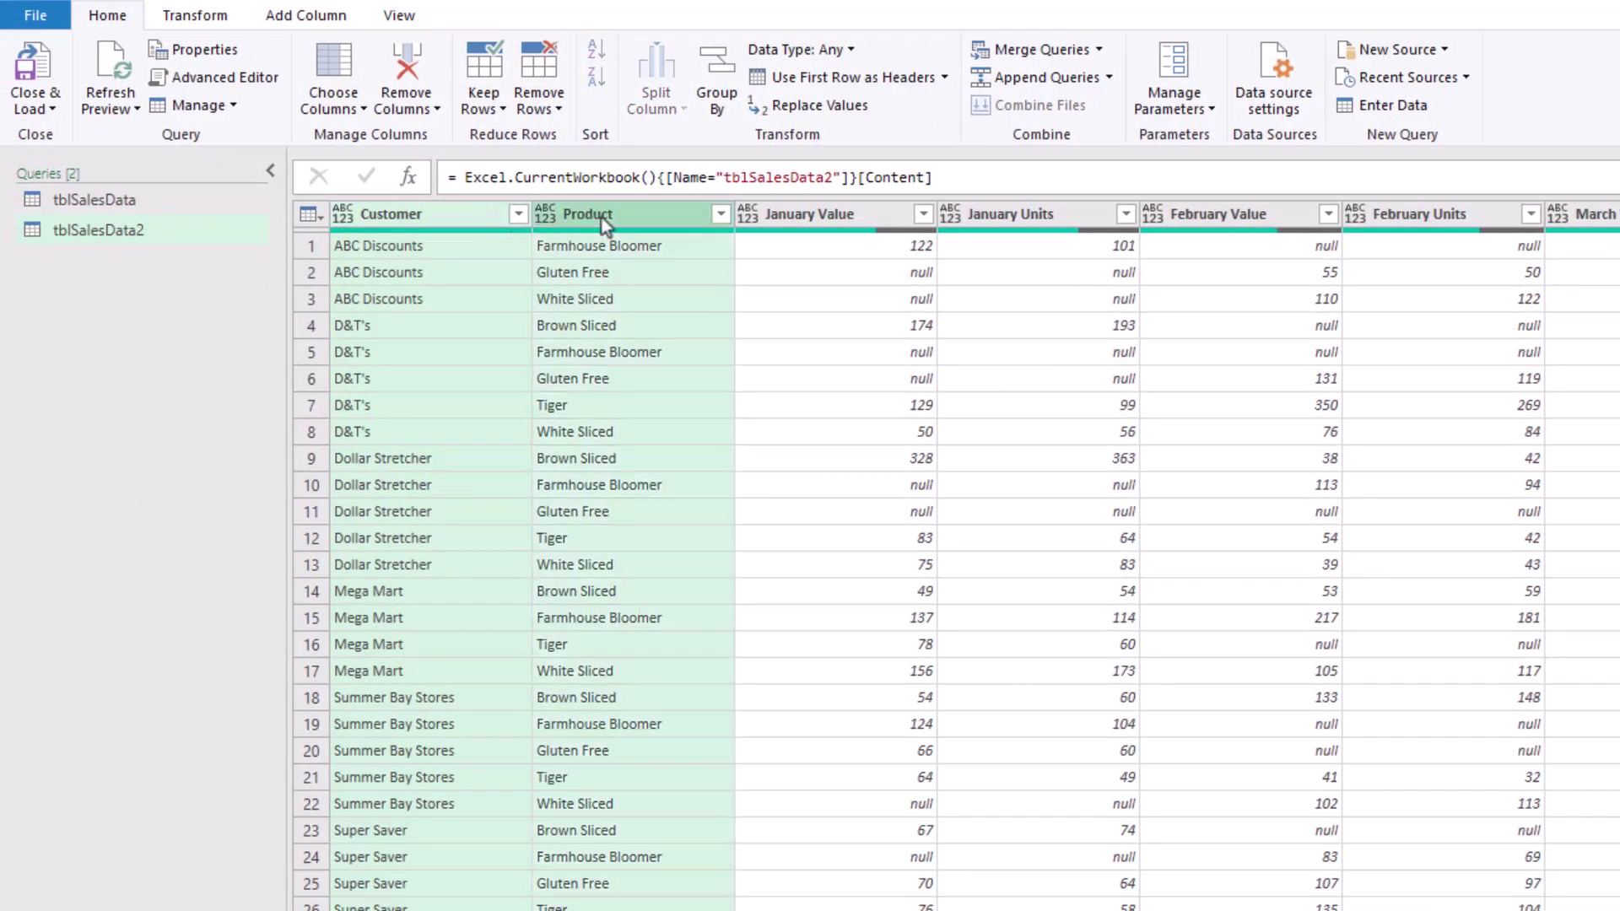
pyautogui.click(193, 17)
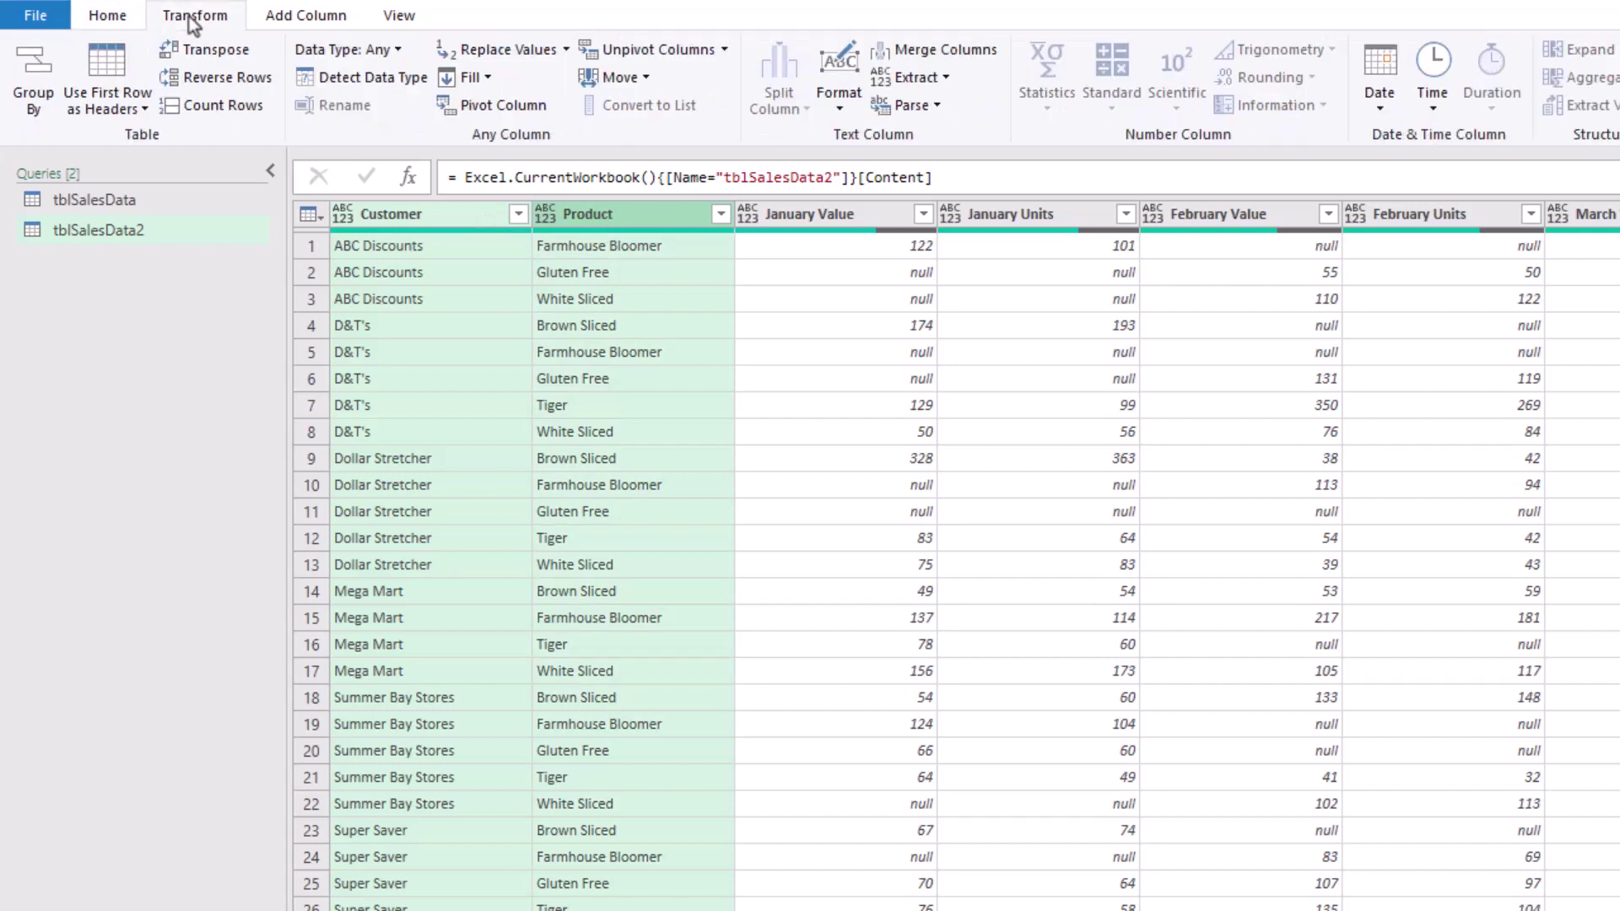
pyautogui.click(725, 51)
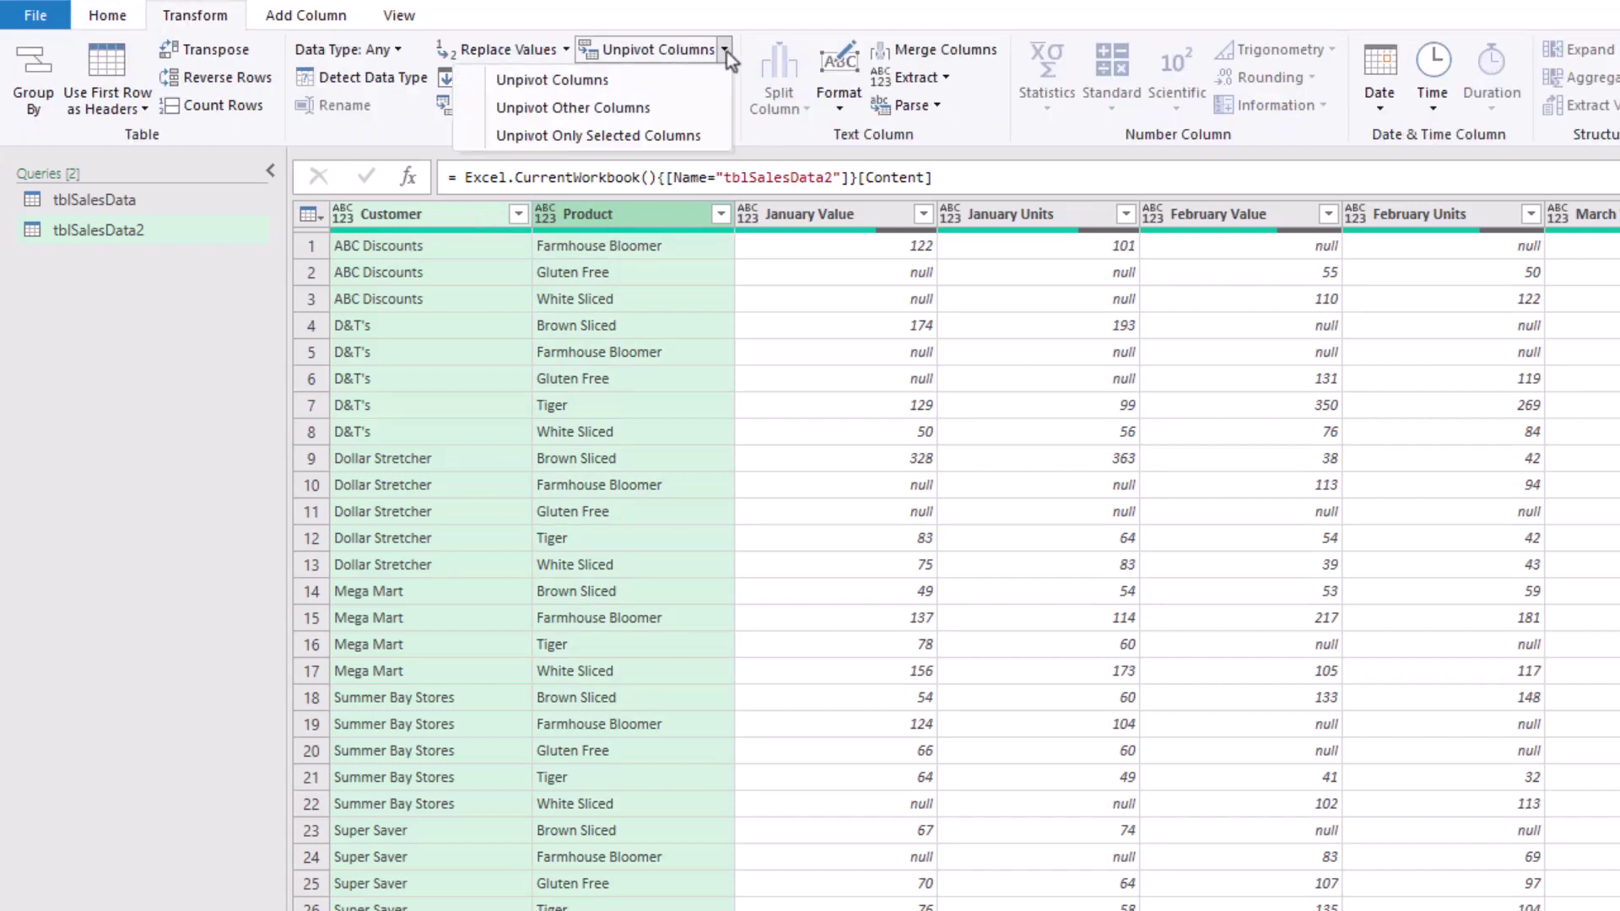
pyautogui.click(621, 107)
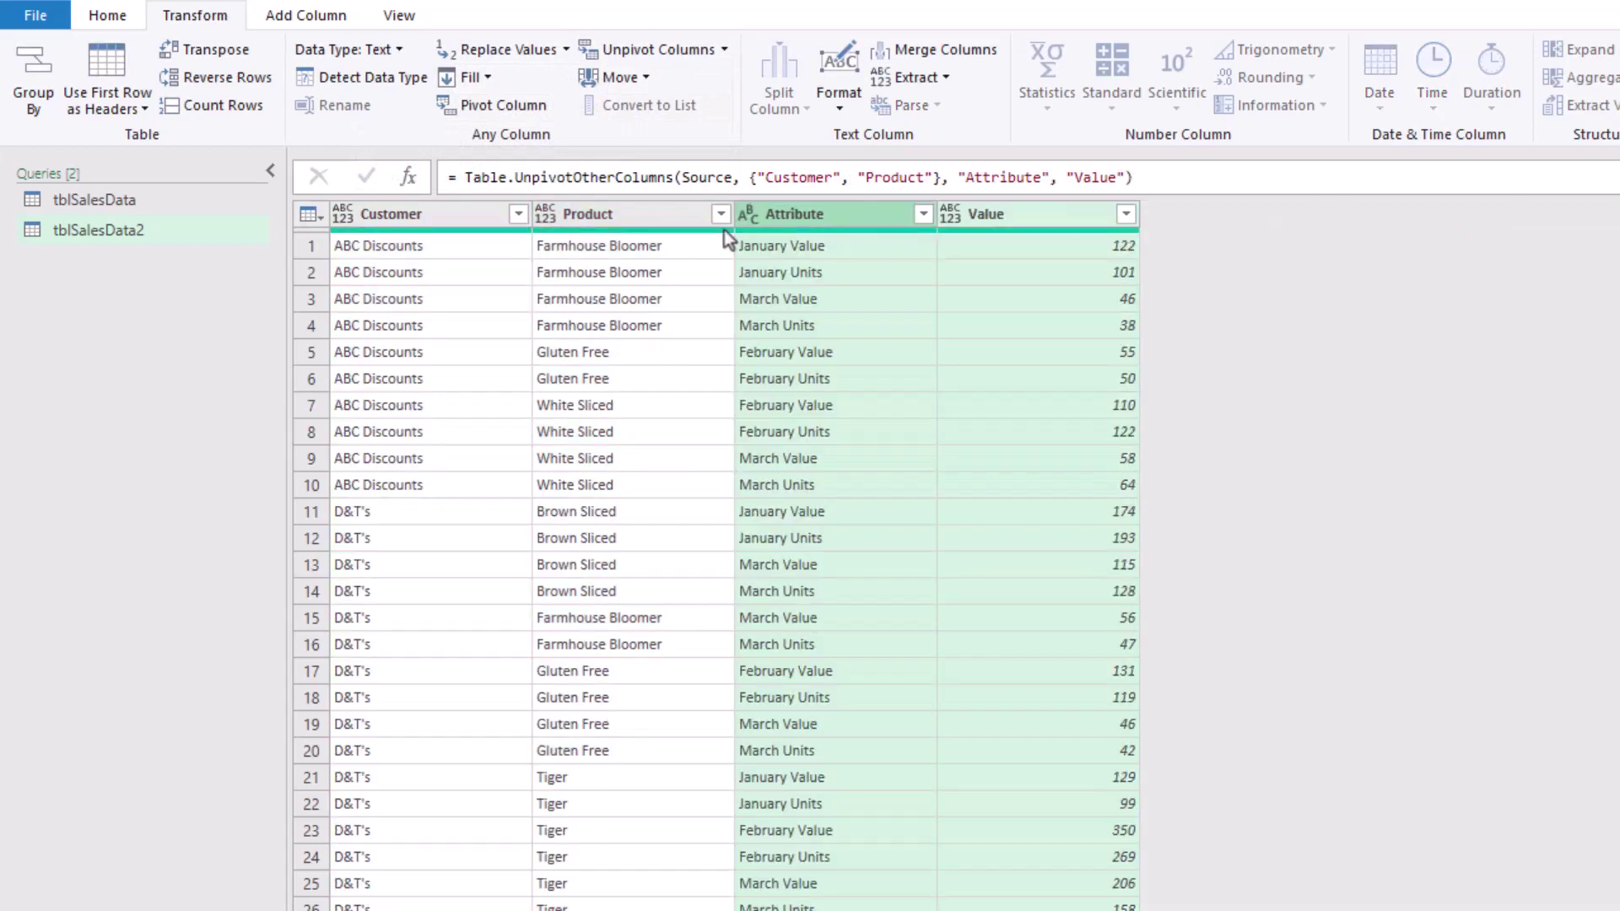
# - Inspect the unpivoted rows: January Value 122 and January Units 101, then select Attribute
pyautogui.moveTo(724, 230)
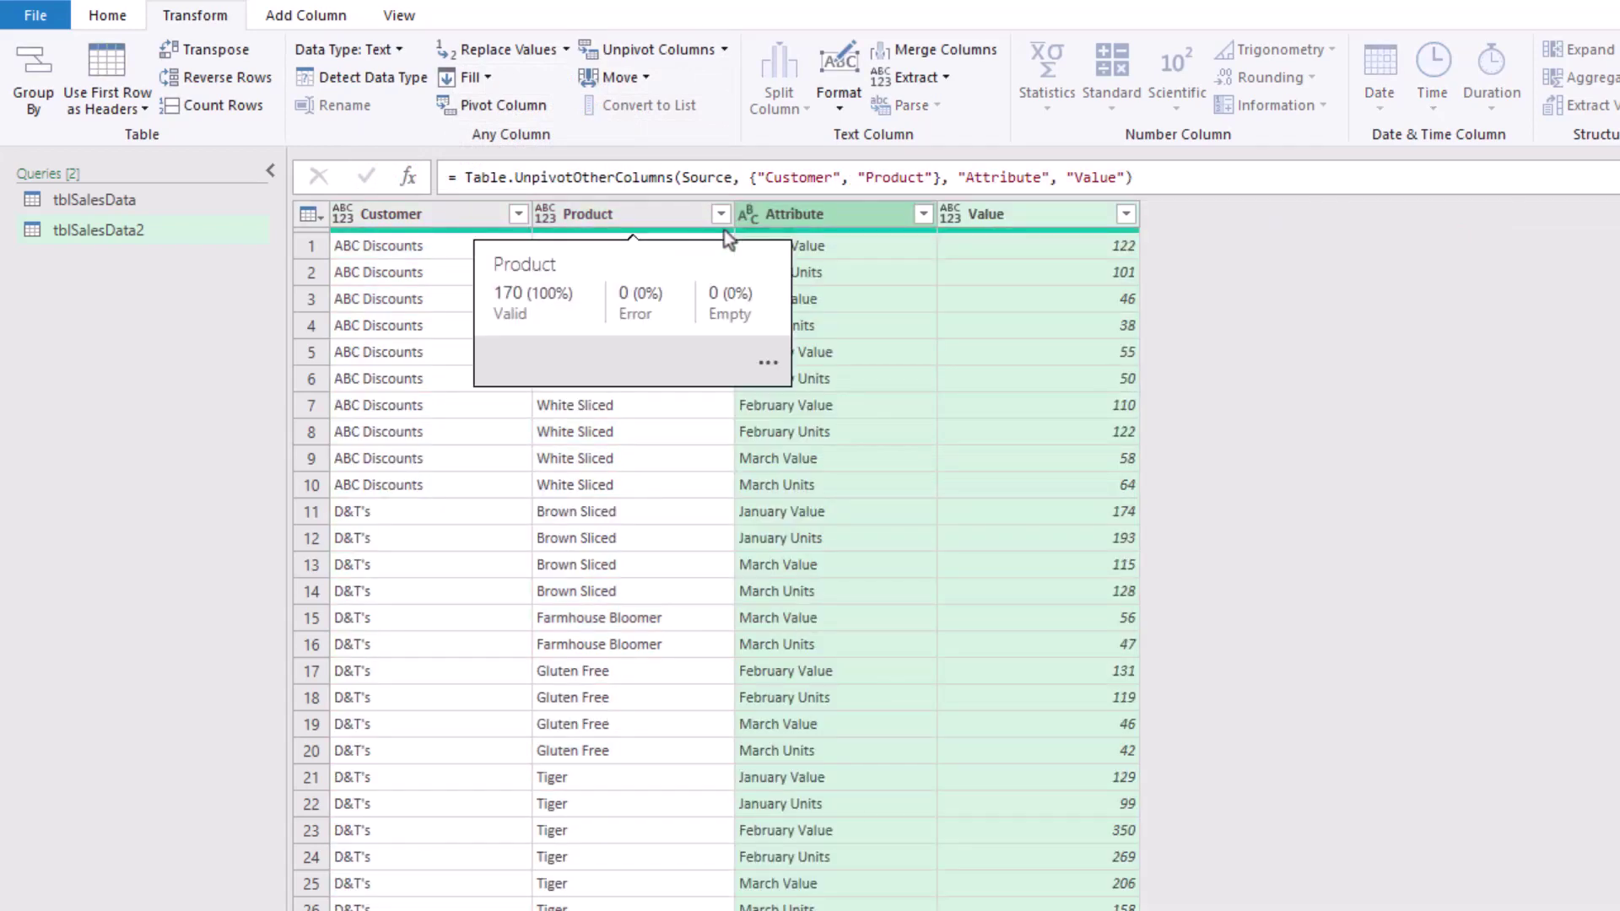
pyautogui.click(852, 250)
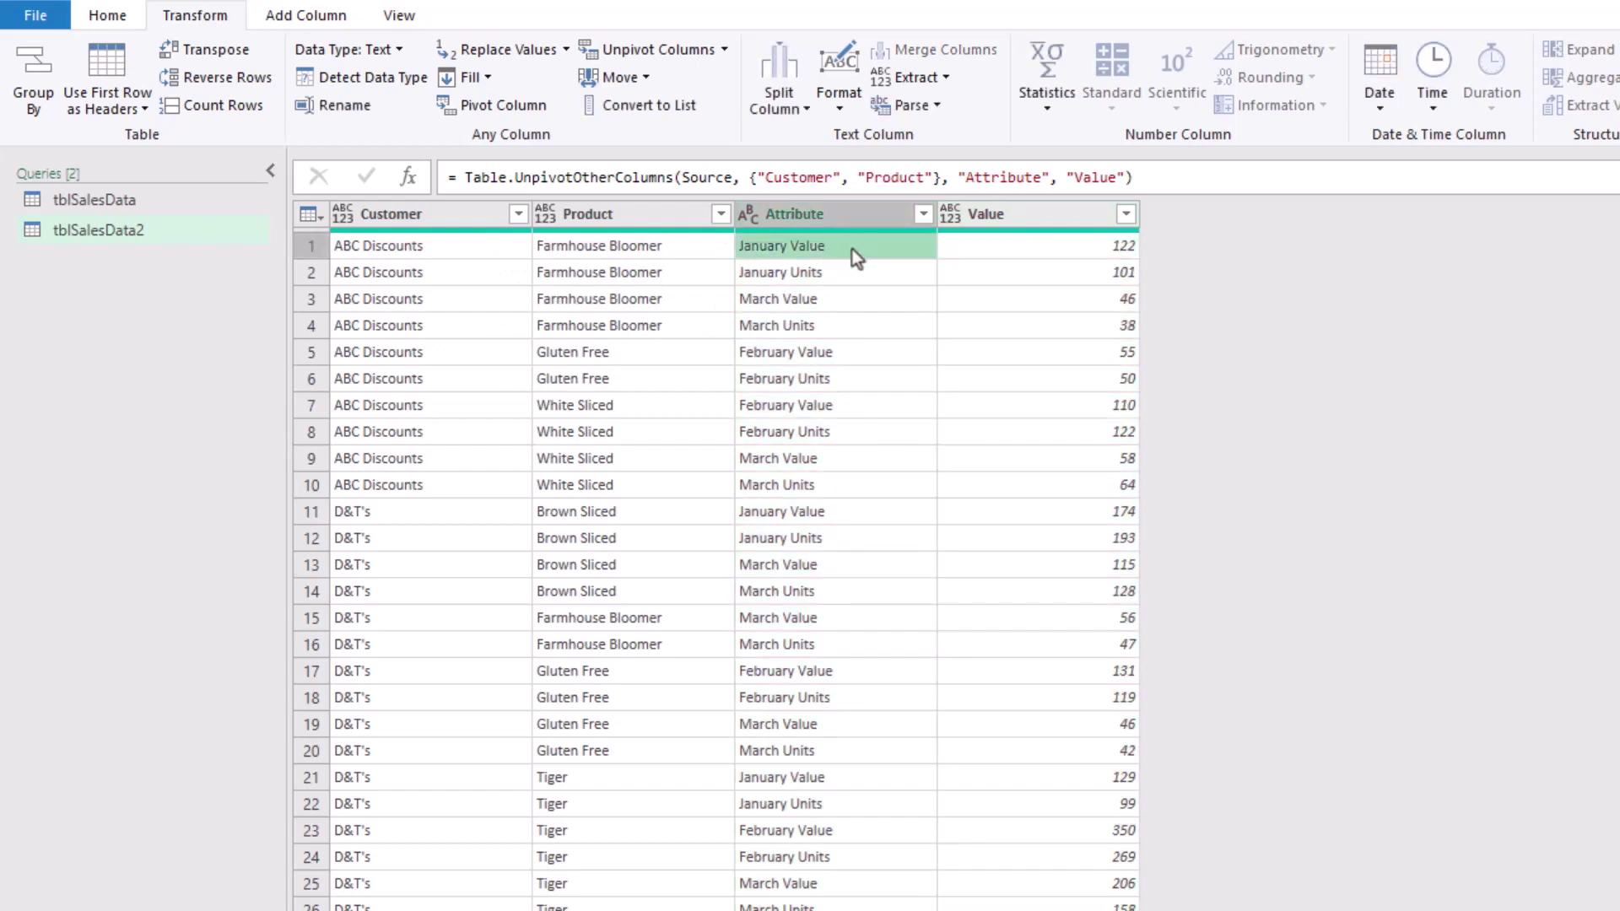
pyautogui.click(850, 274)
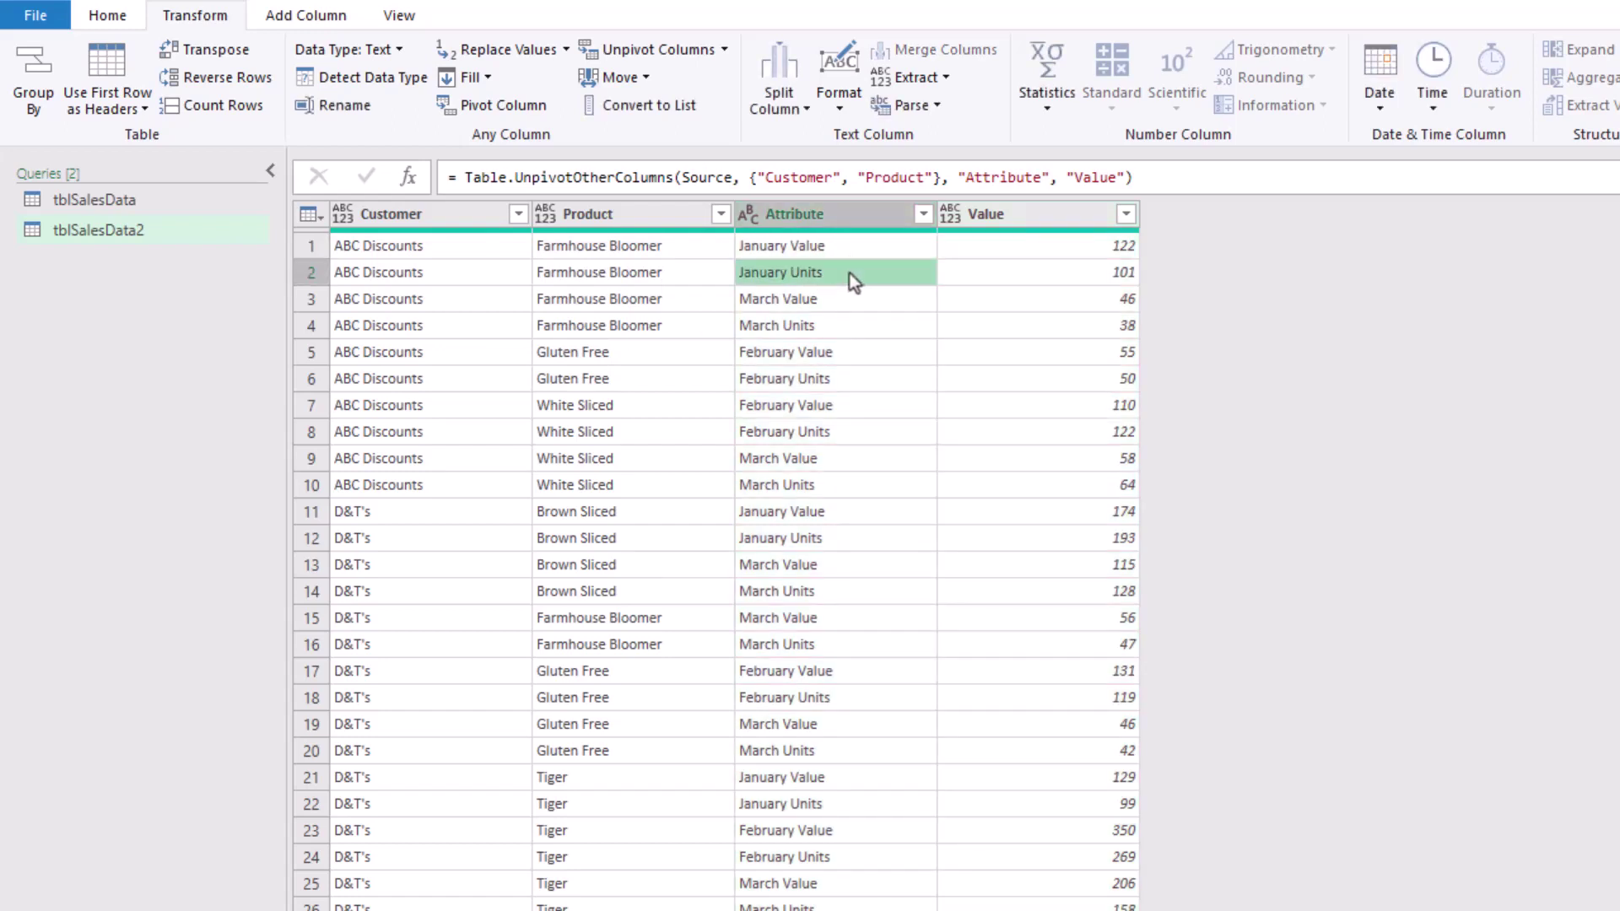
pyautogui.click(1071, 256)
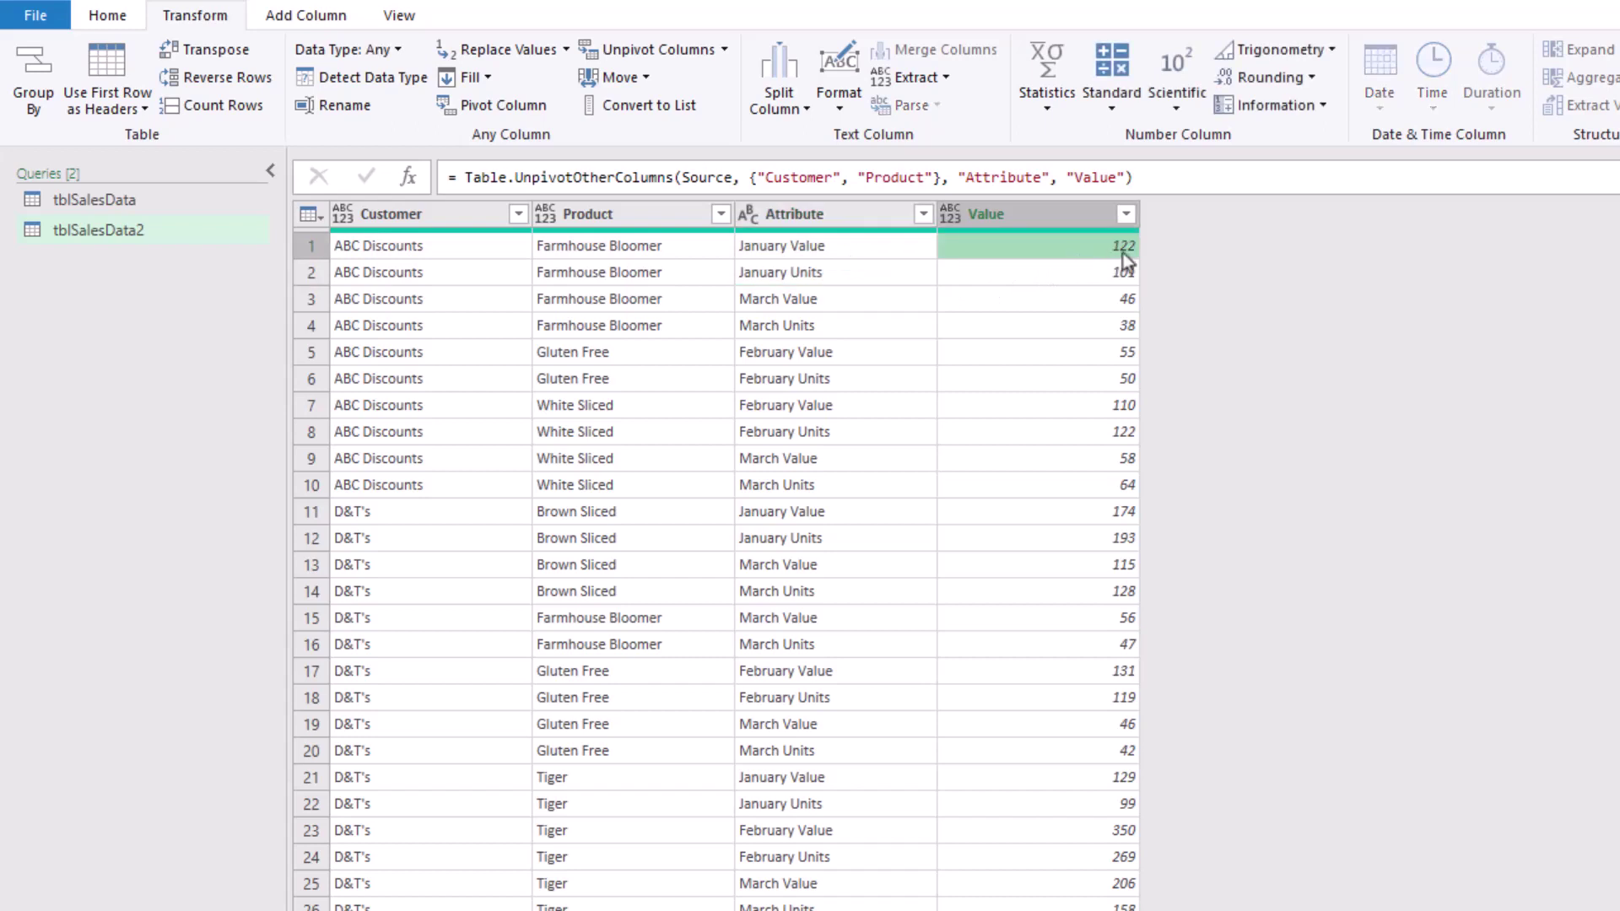
pyautogui.click(1125, 277)
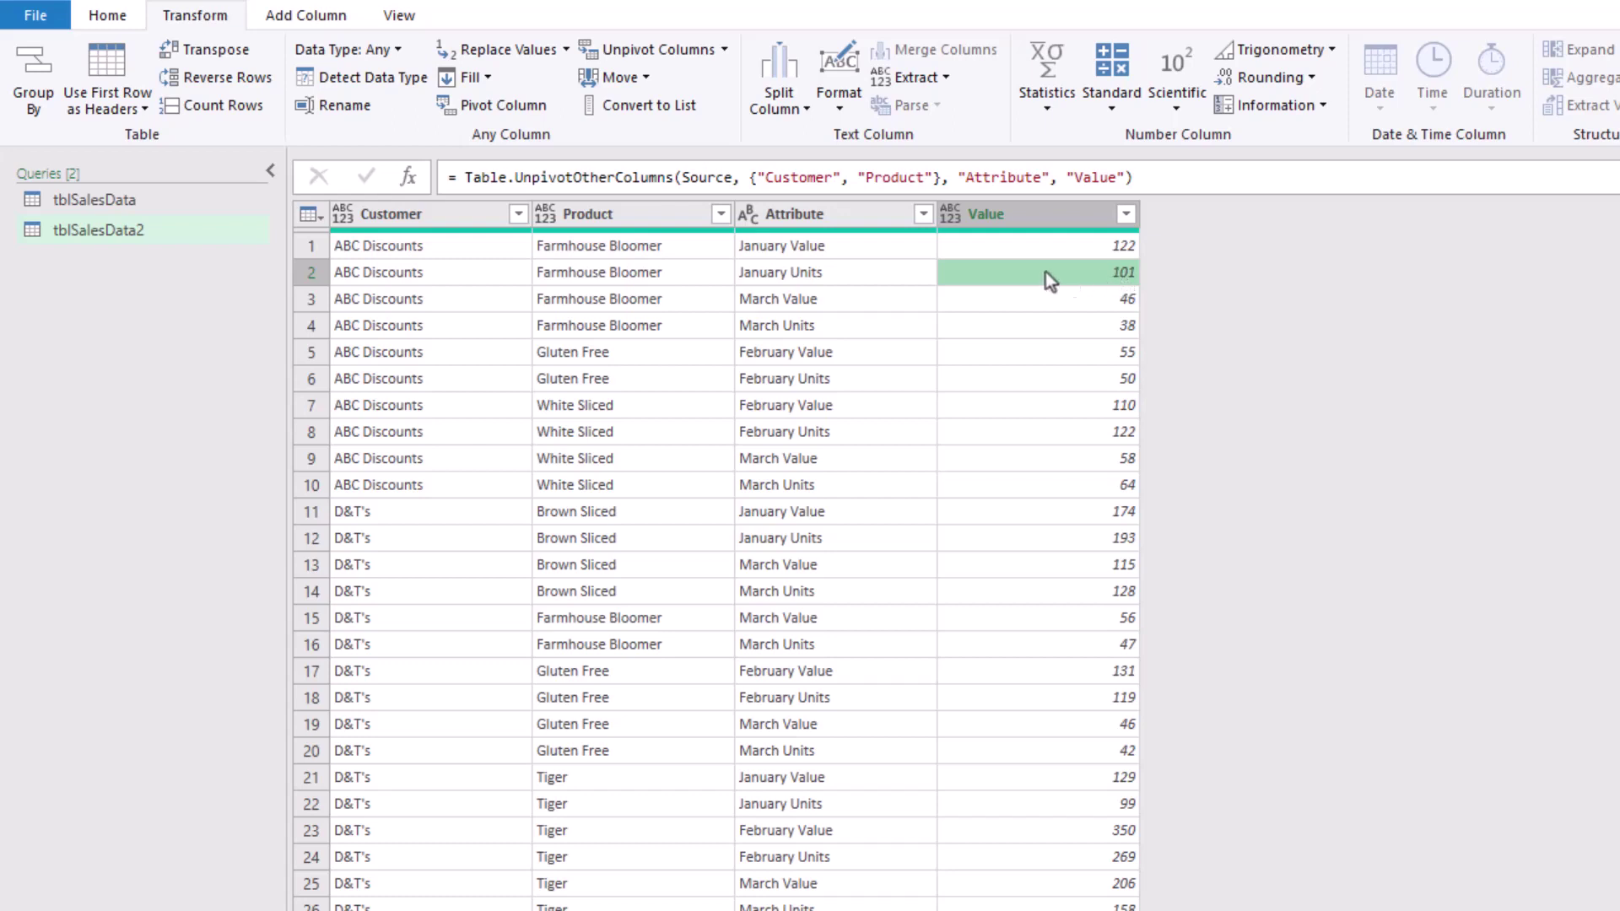
pyautogui.click(811, 218)
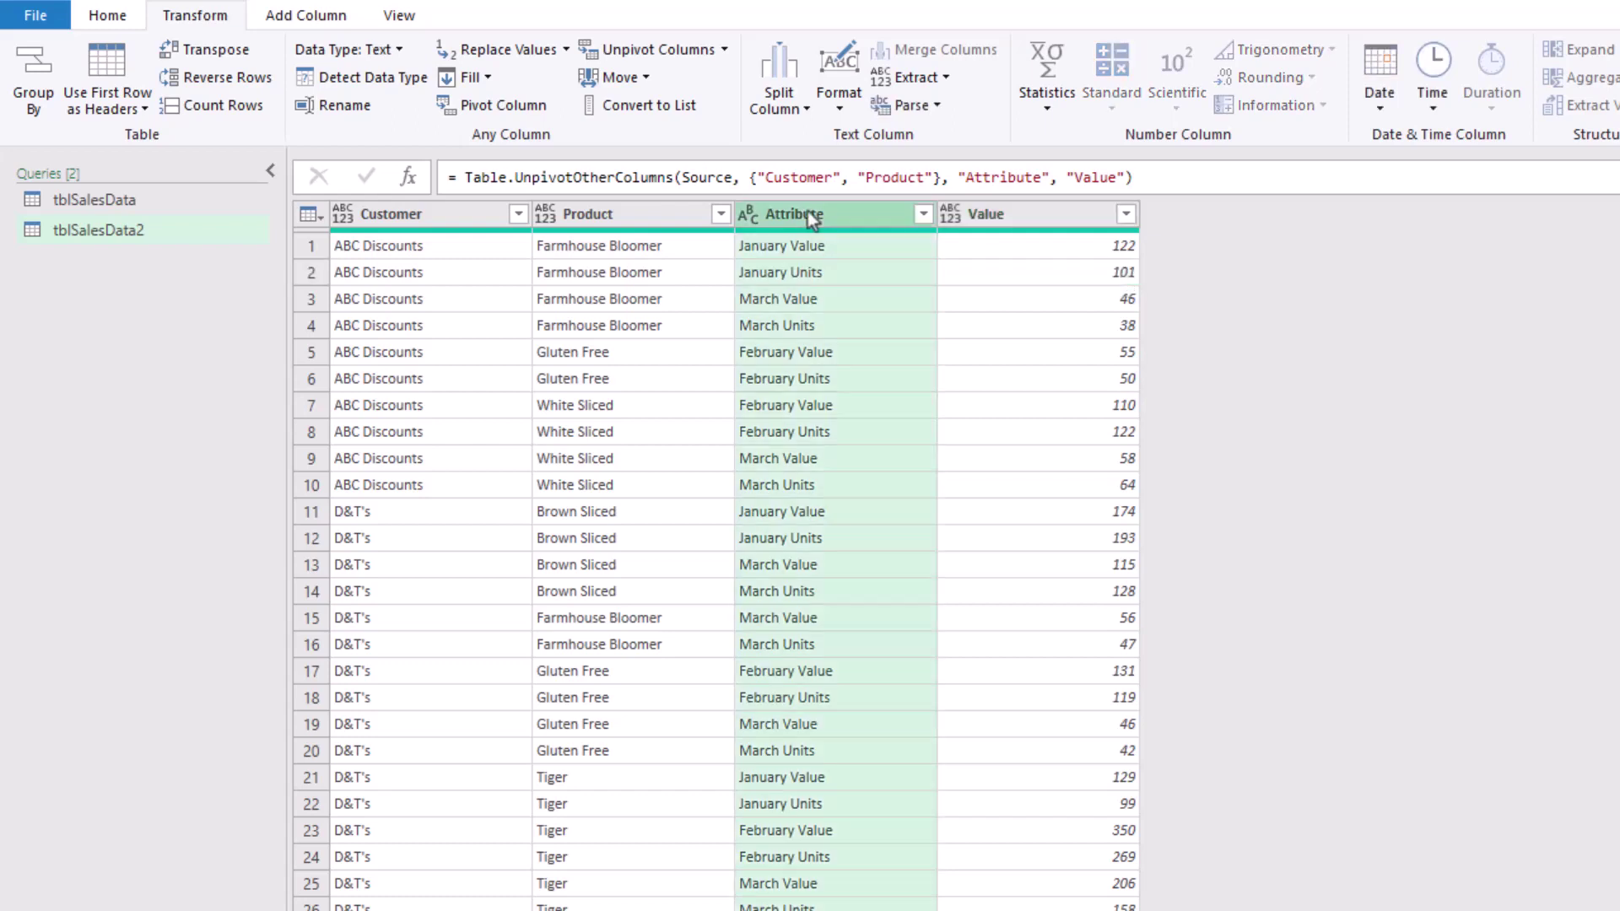
# - Split the Attribute column by the Space delimiter at each occurrence
pyautogui.click(796, 113)
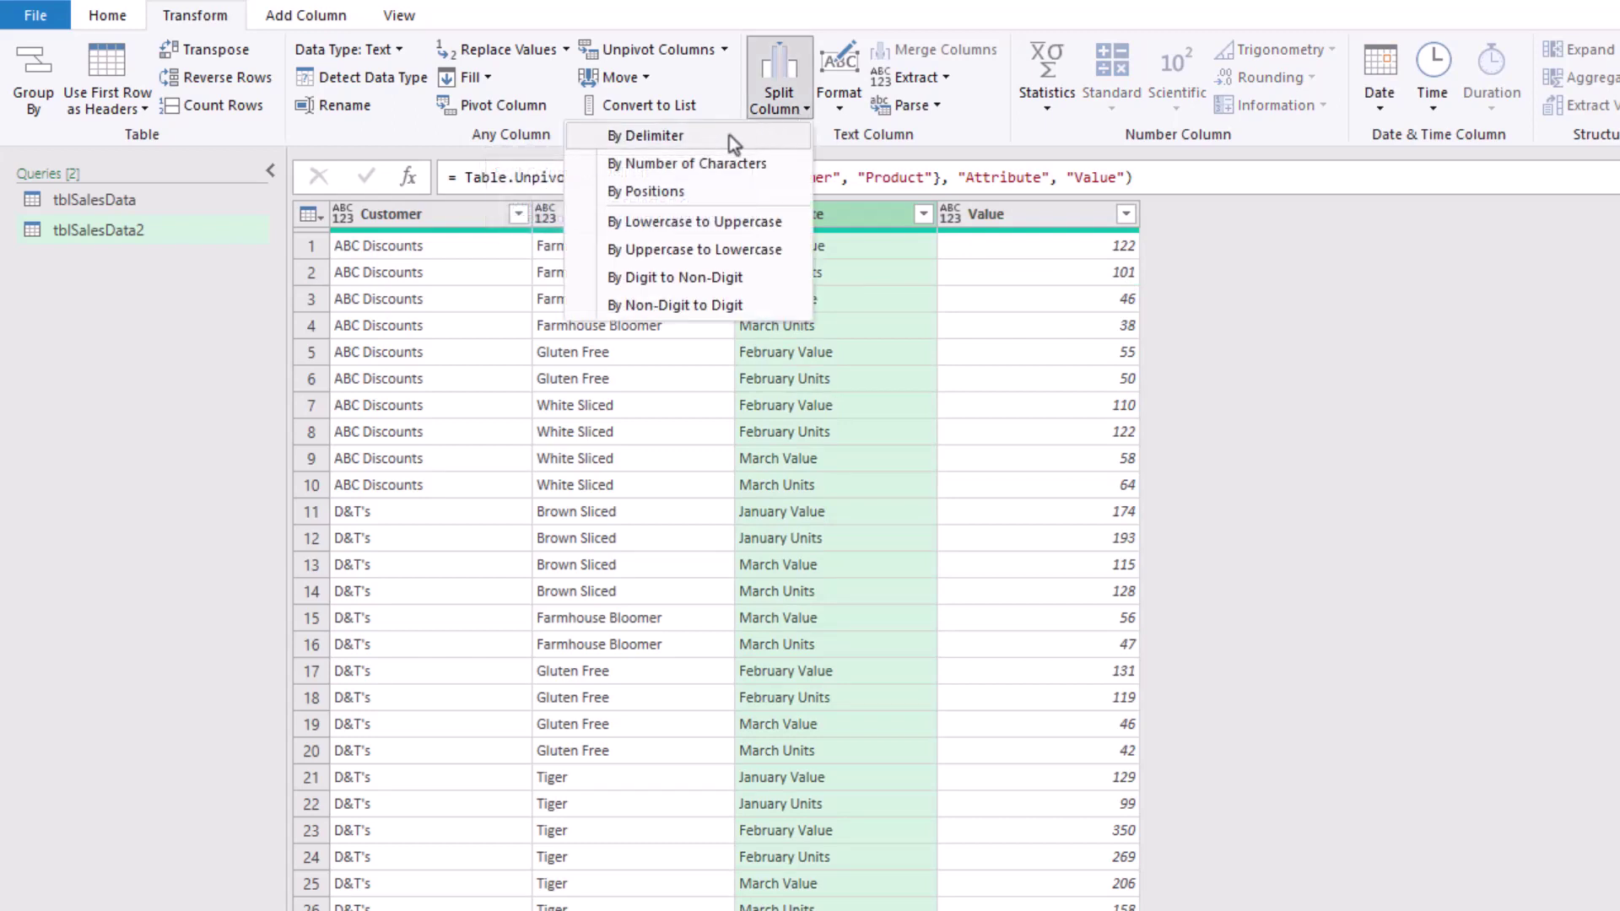
pyautogui.click(689, 135)
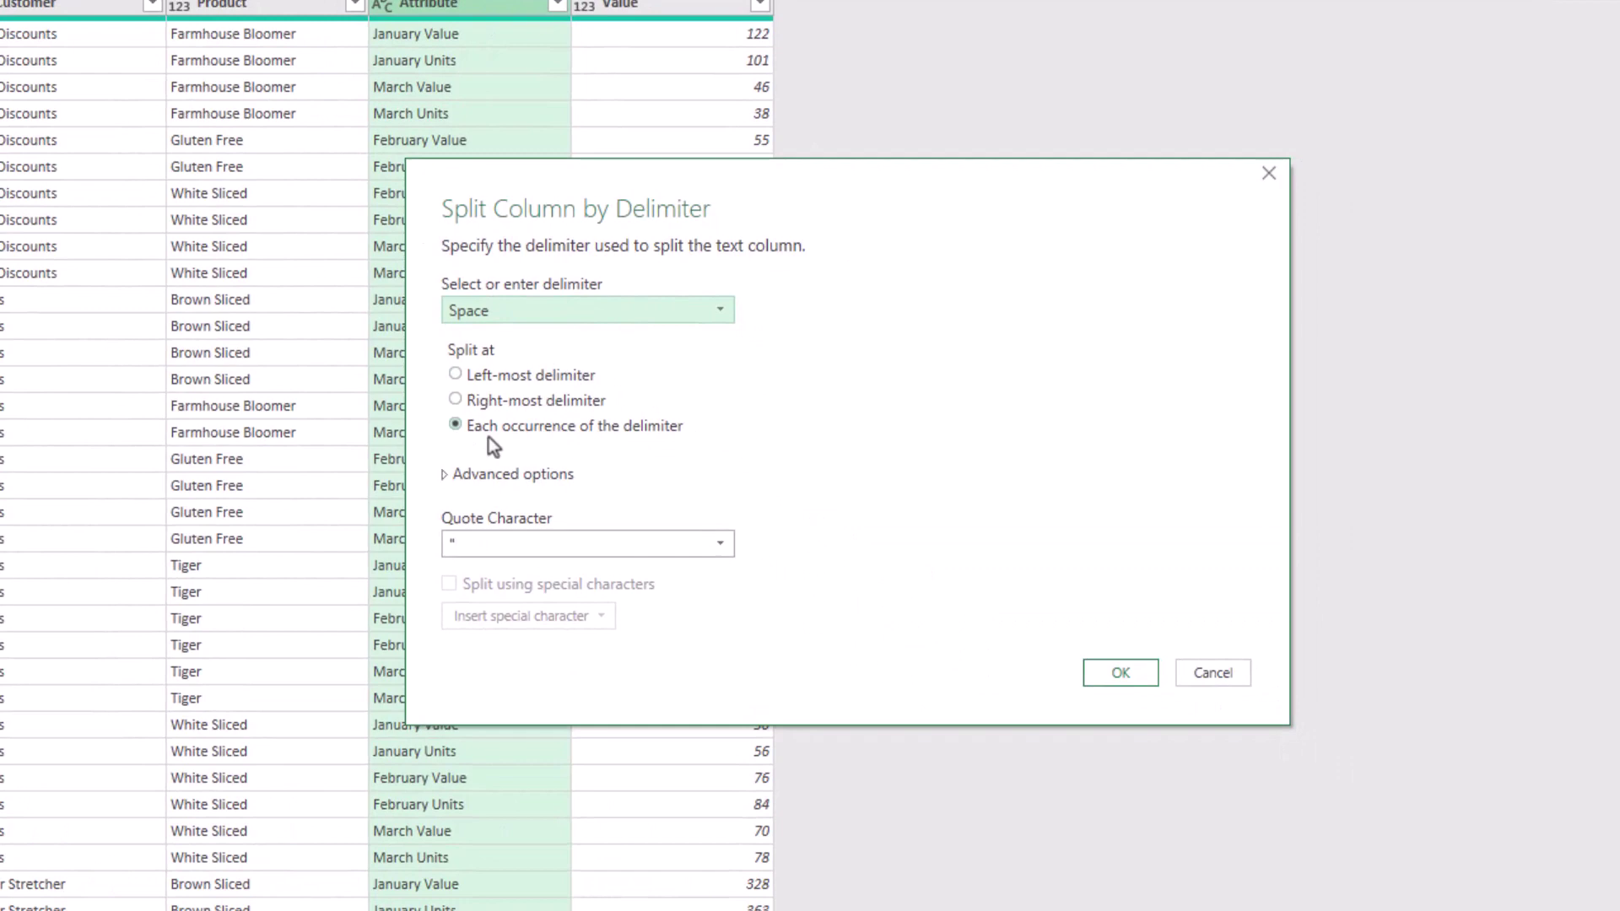
pyautogui.click(1102, 674)
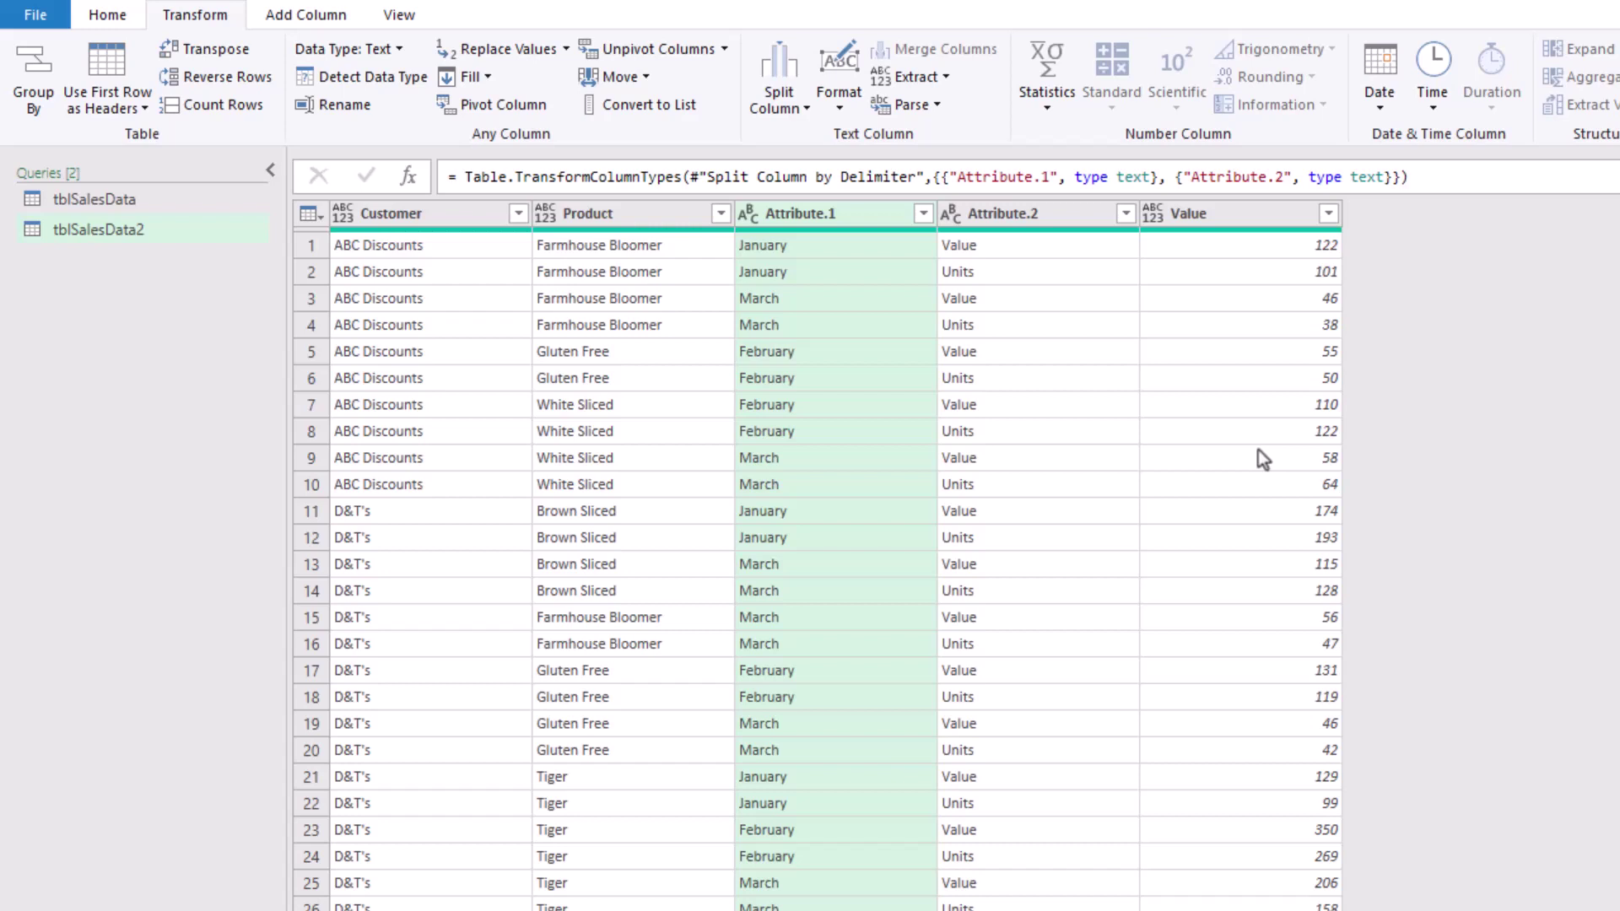
# - Check the split results: January with Value in row 1, January with Units in row 2
pyautogui.click(839, 251)
pyautogui.click(967, 246)
pyautogui.click(866, 271)
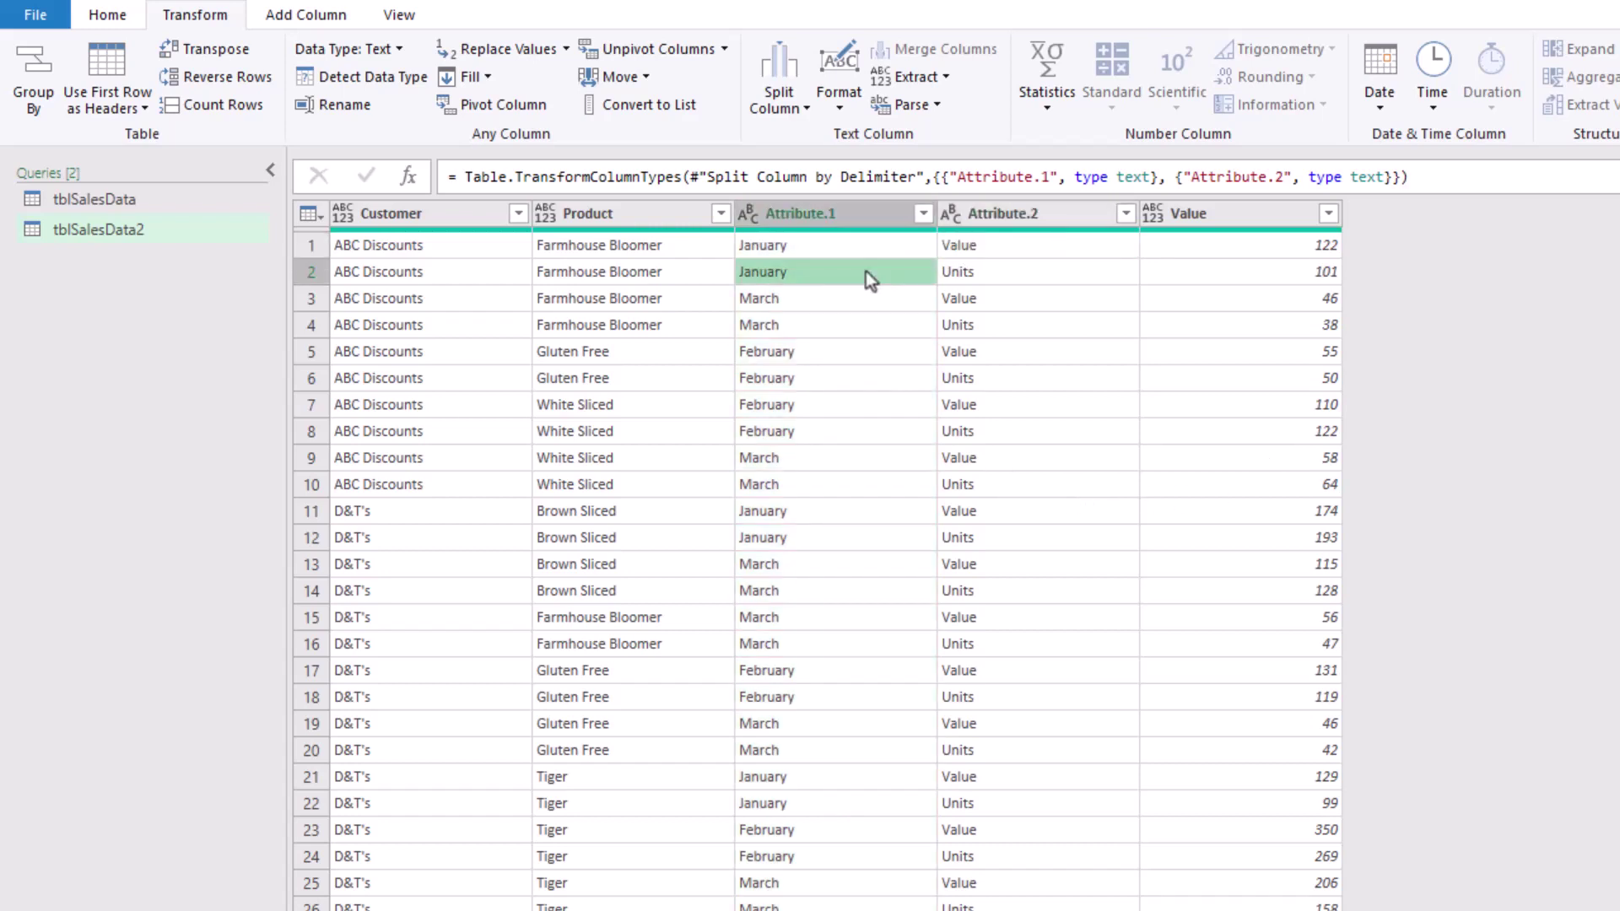
pyautogui.click(977, 273)
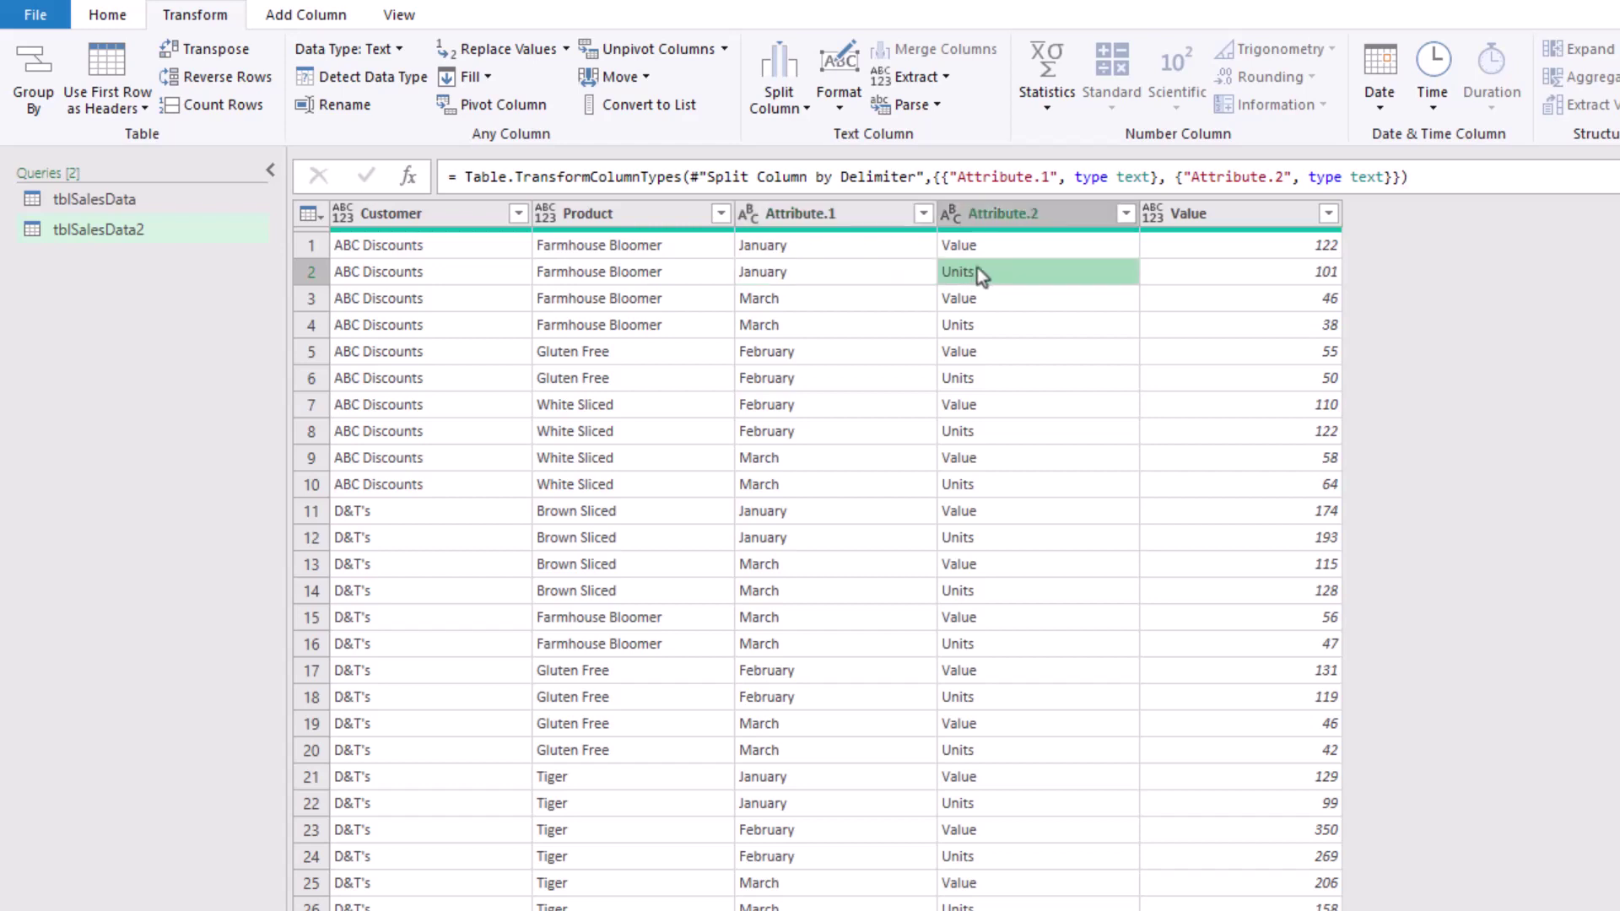
# - Pivot Attribute.2 into Value and Units columns, taking figures from the Value column
pyautogui.click(1011, 222)
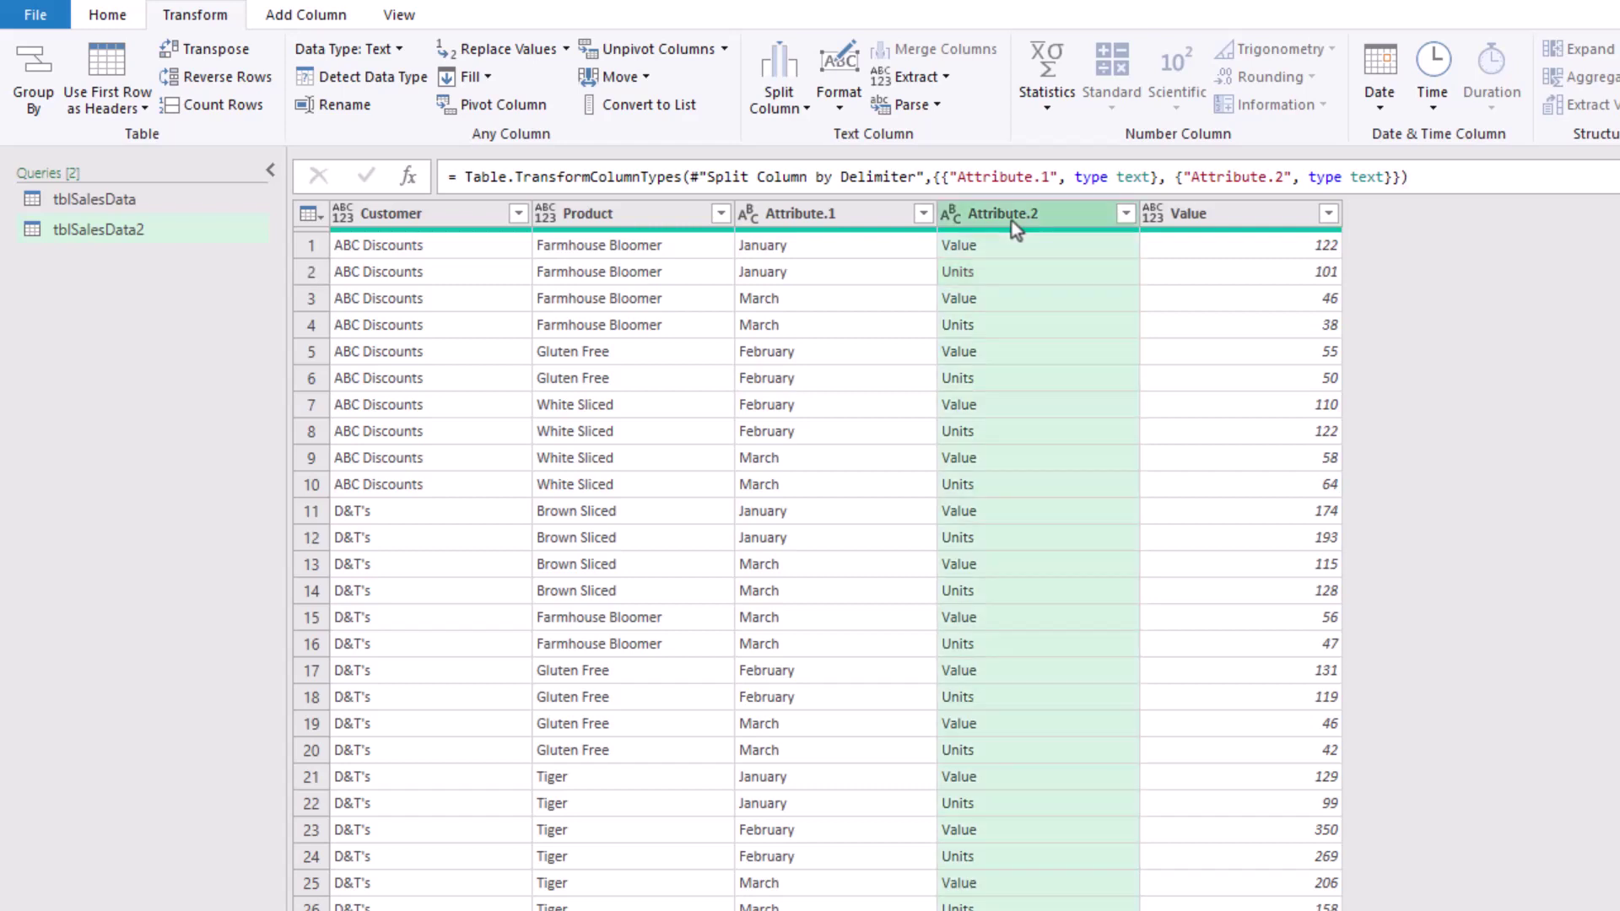
pyautogui.click(498, 105)
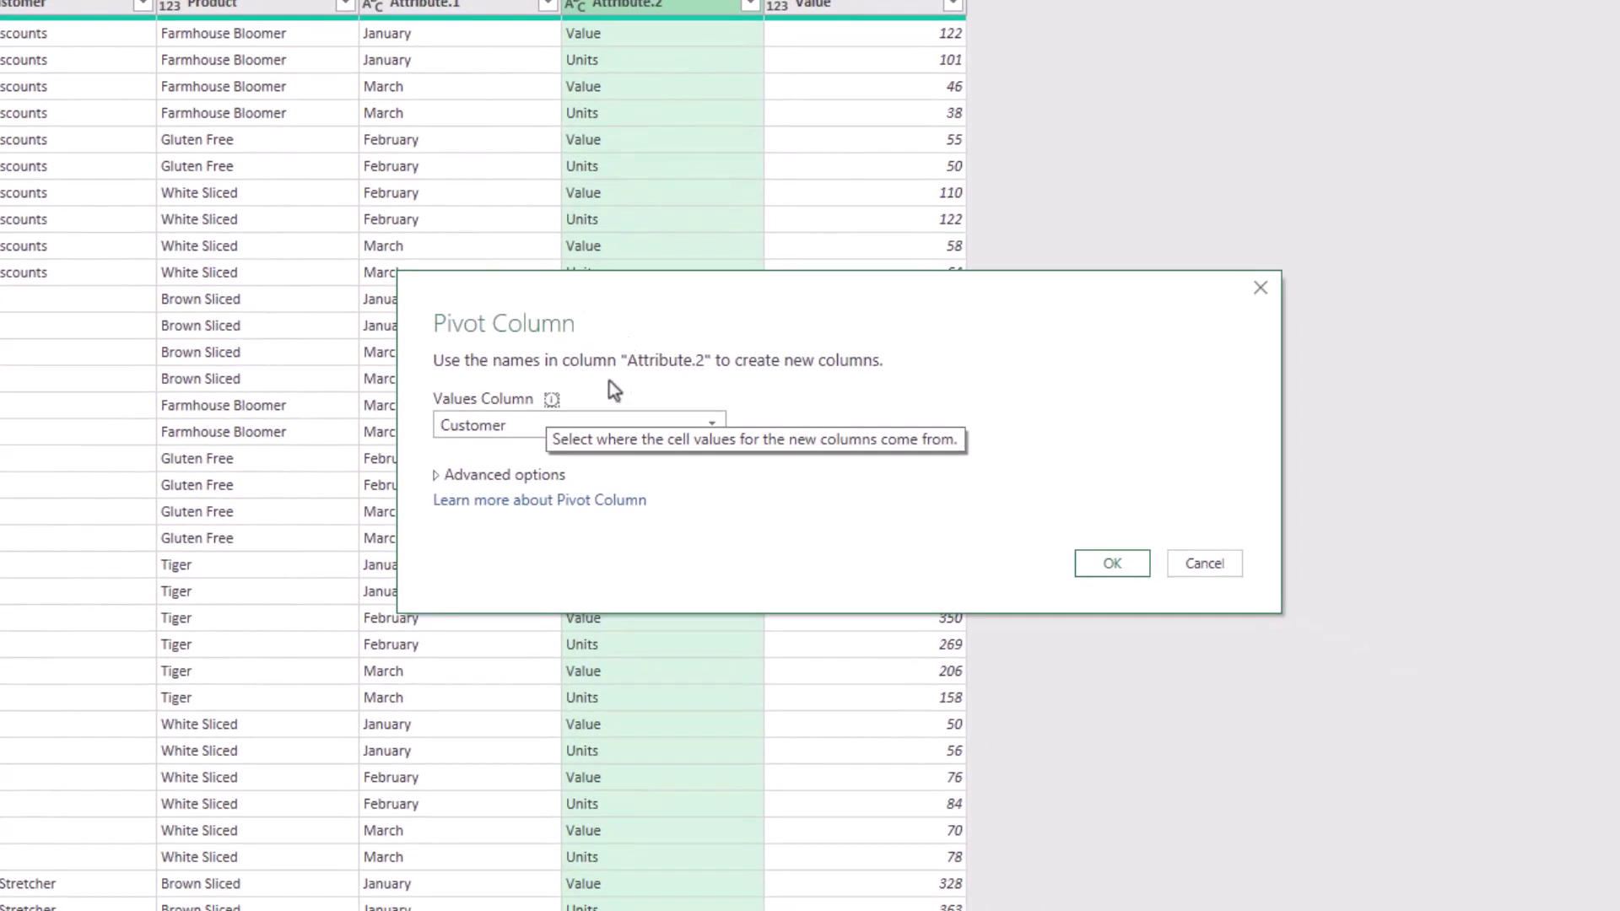
pyautogui.click(706, 423)
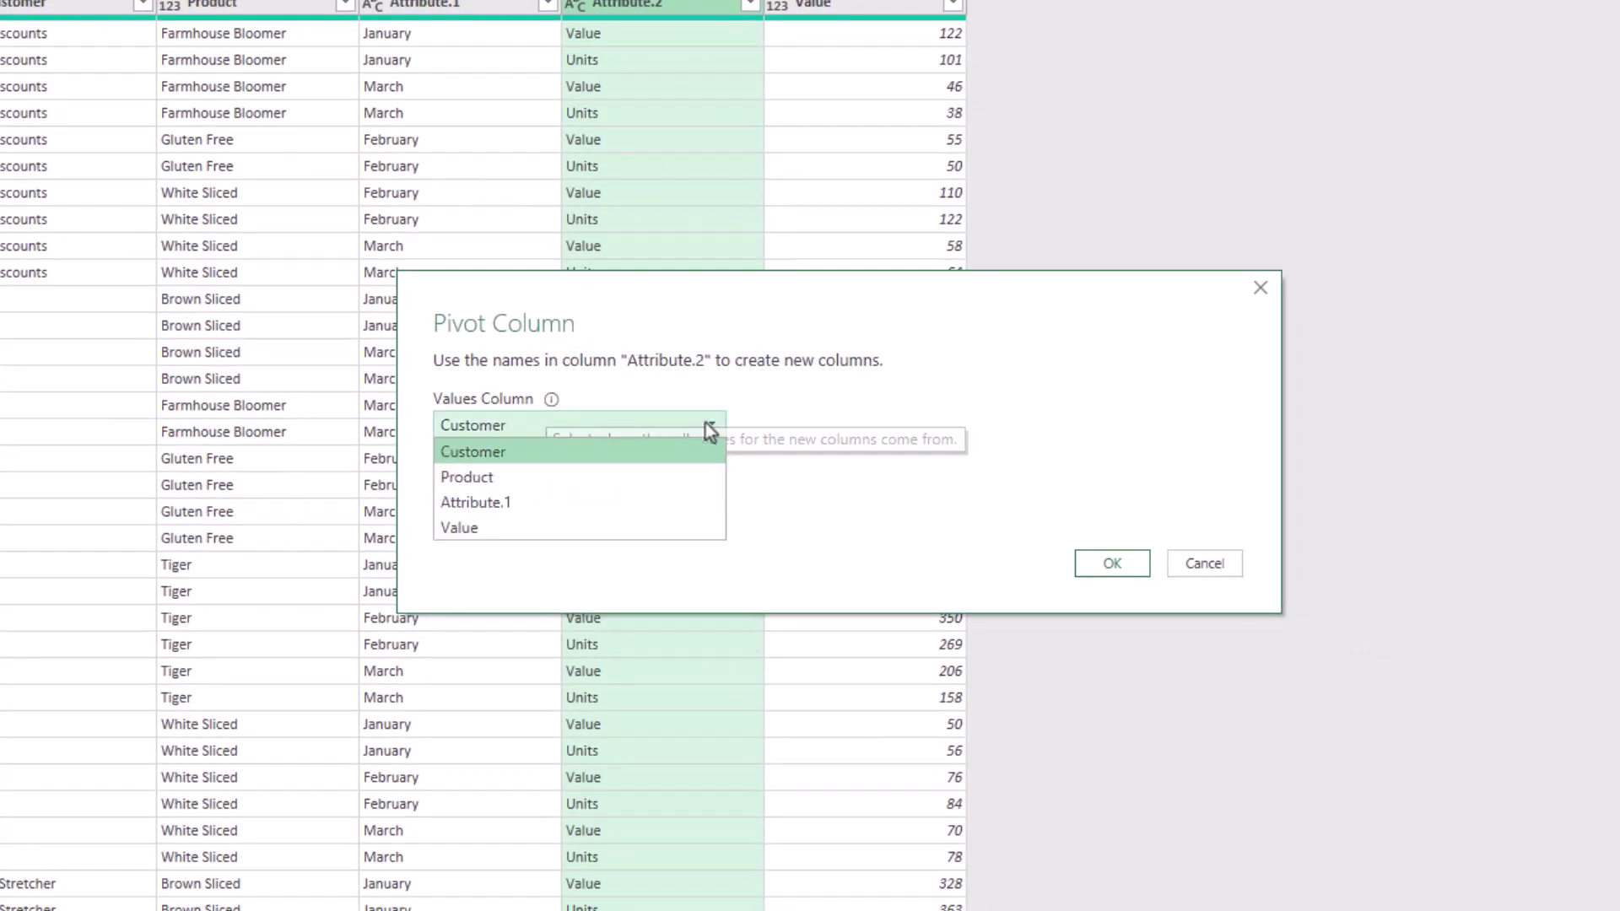
pyautogui.click(546, 529)
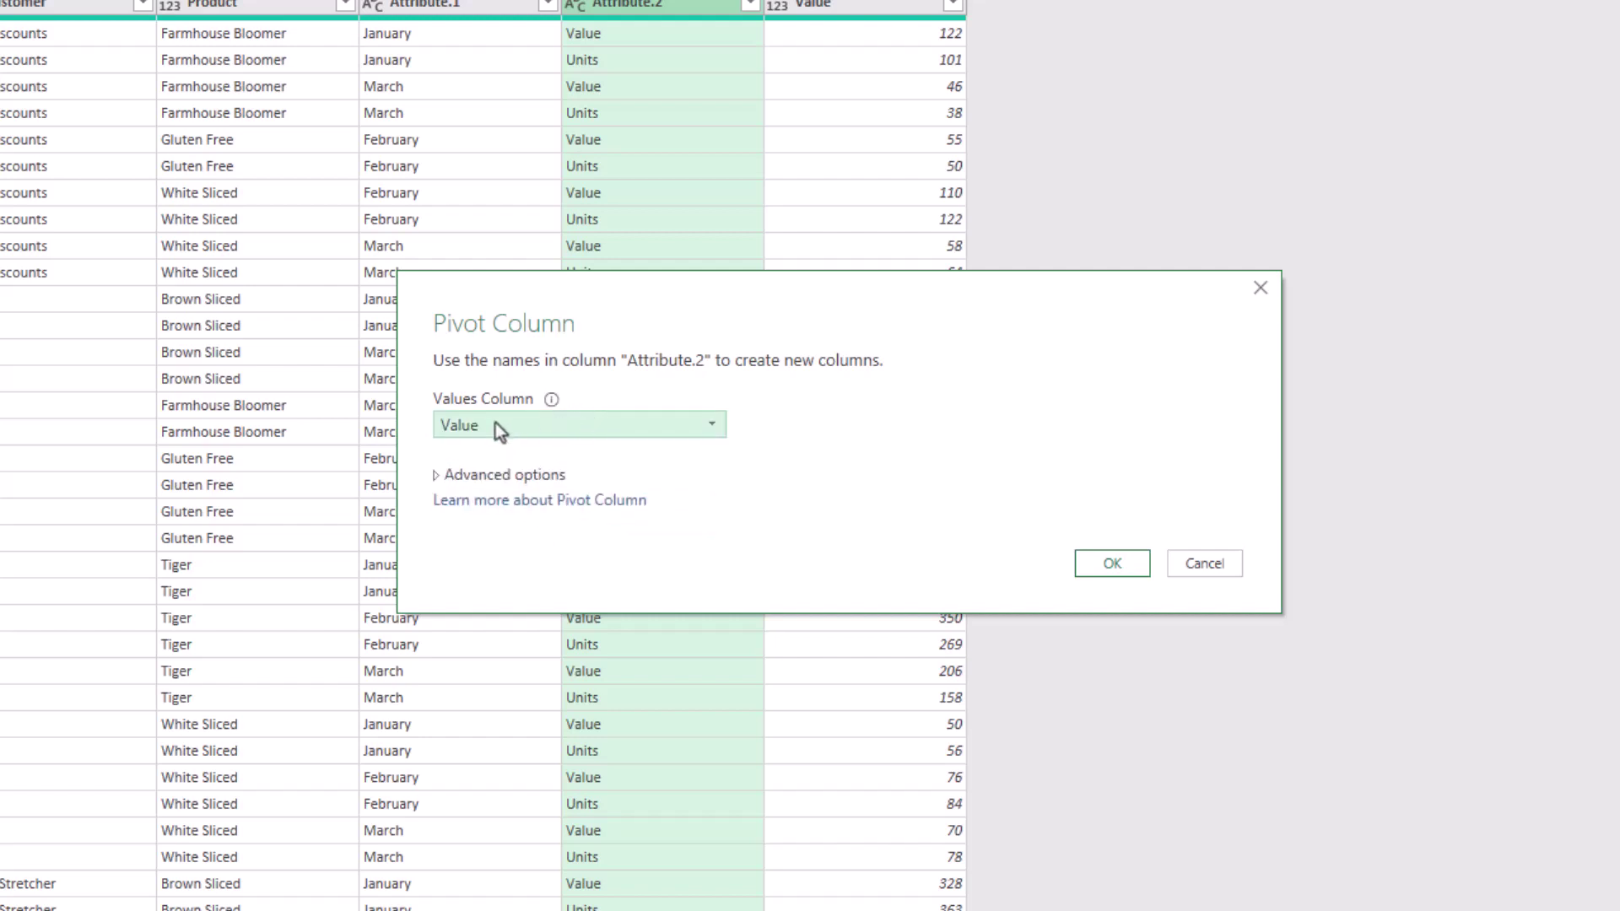
pyautogui.click(1098, 560)
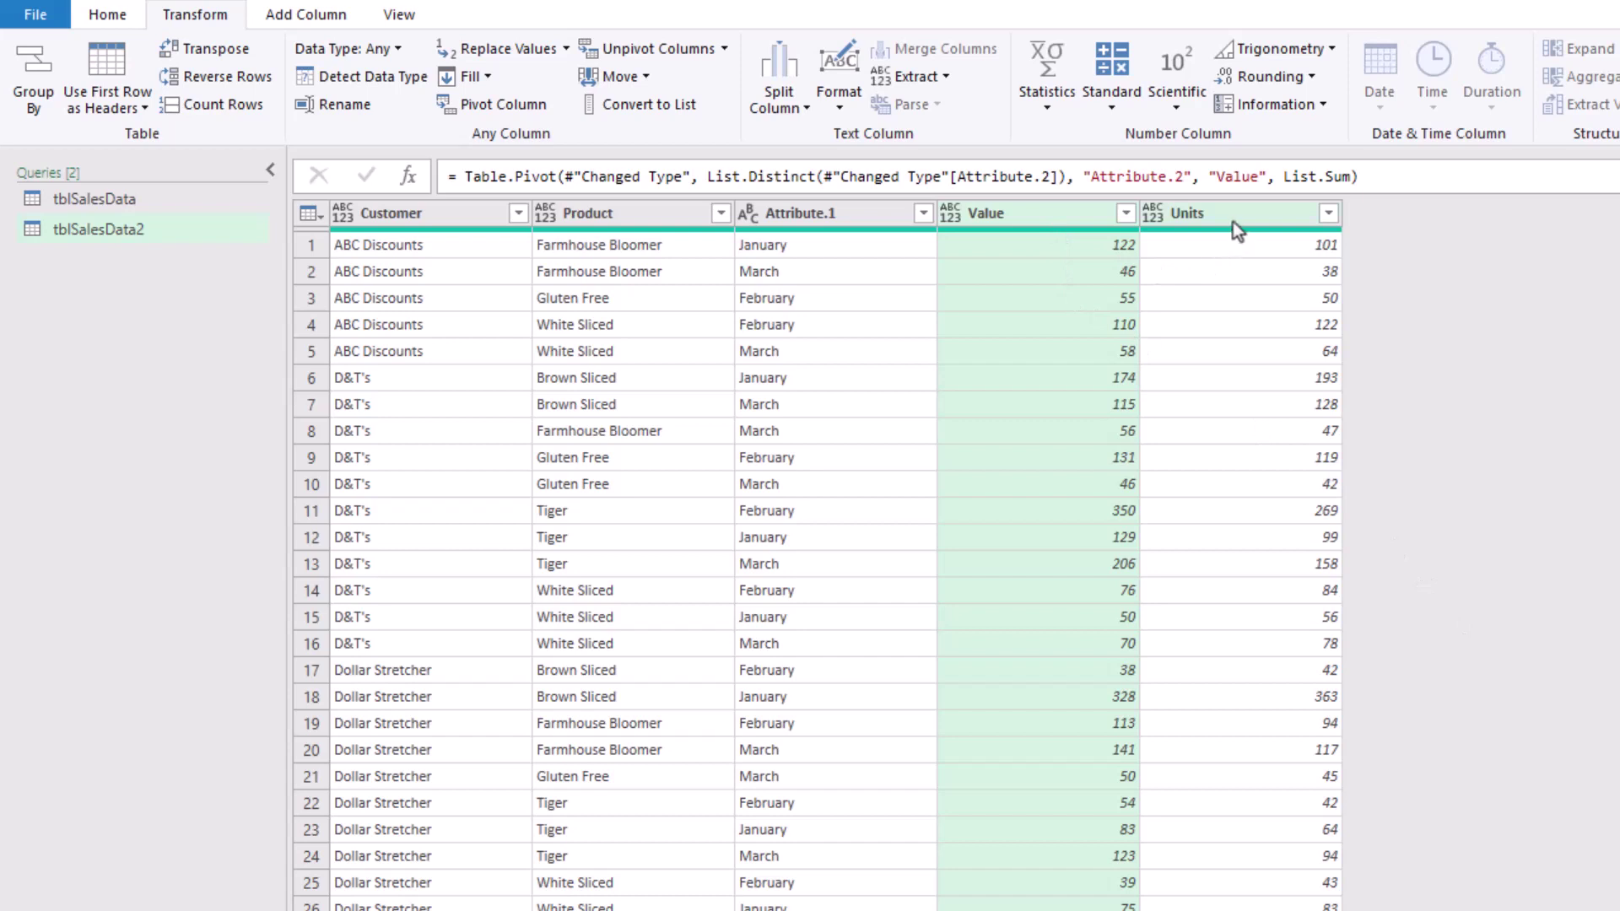
# - Rename the Attribute.1 column to Month
pyautogui.doubleClick(833, 222)
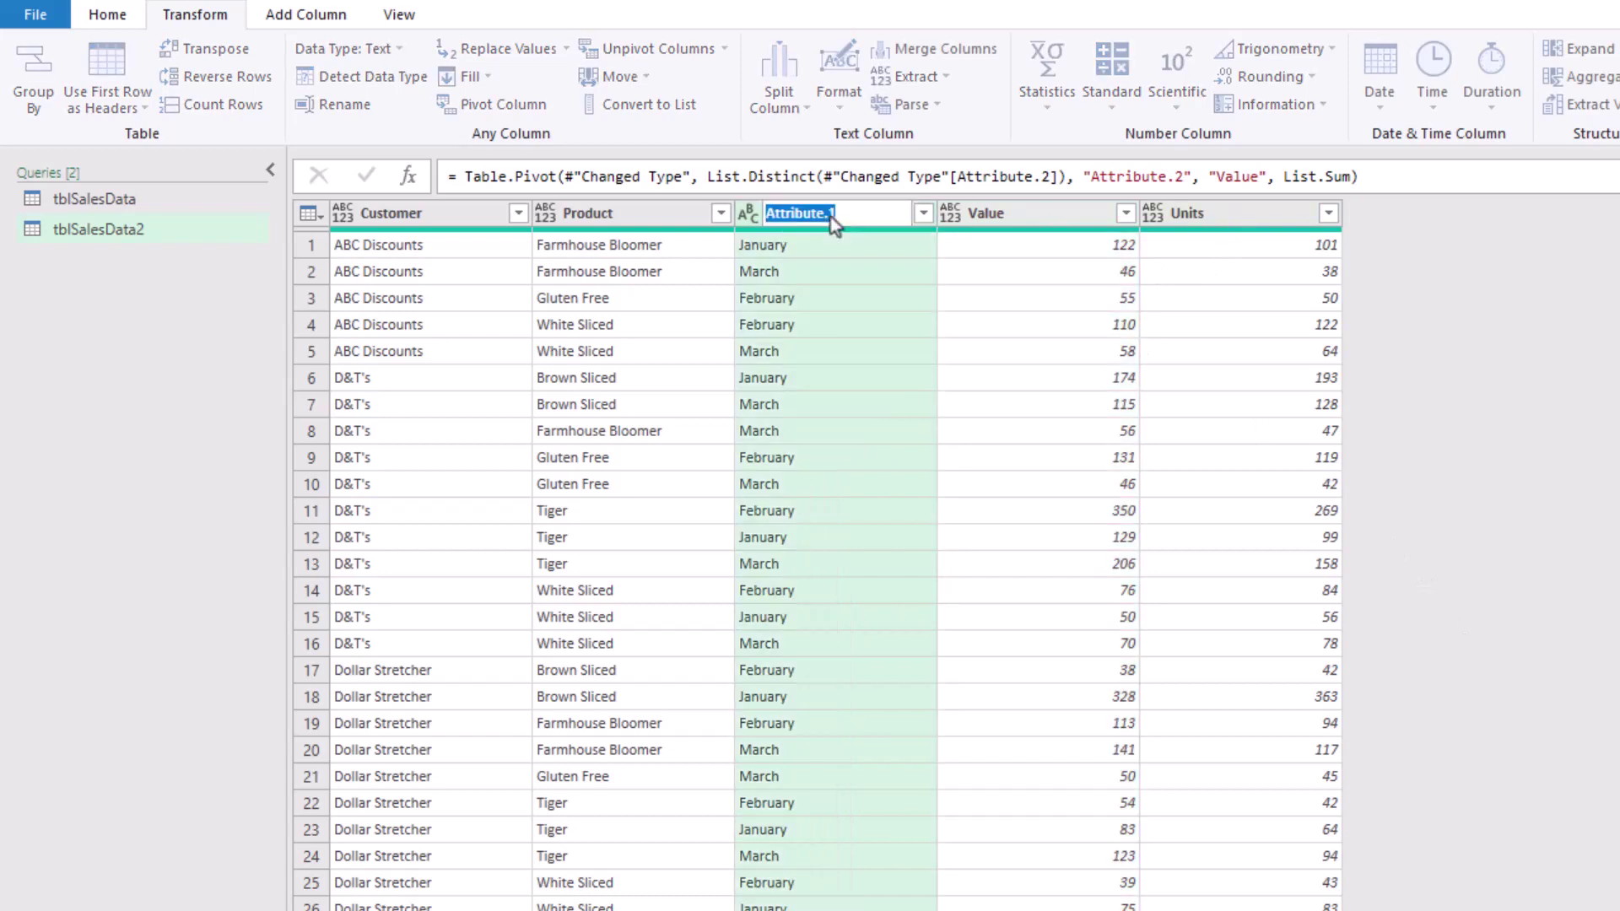
pyautogui.write('M')
pyautogui.press('BackSpace')
pyautogui.write('Month')
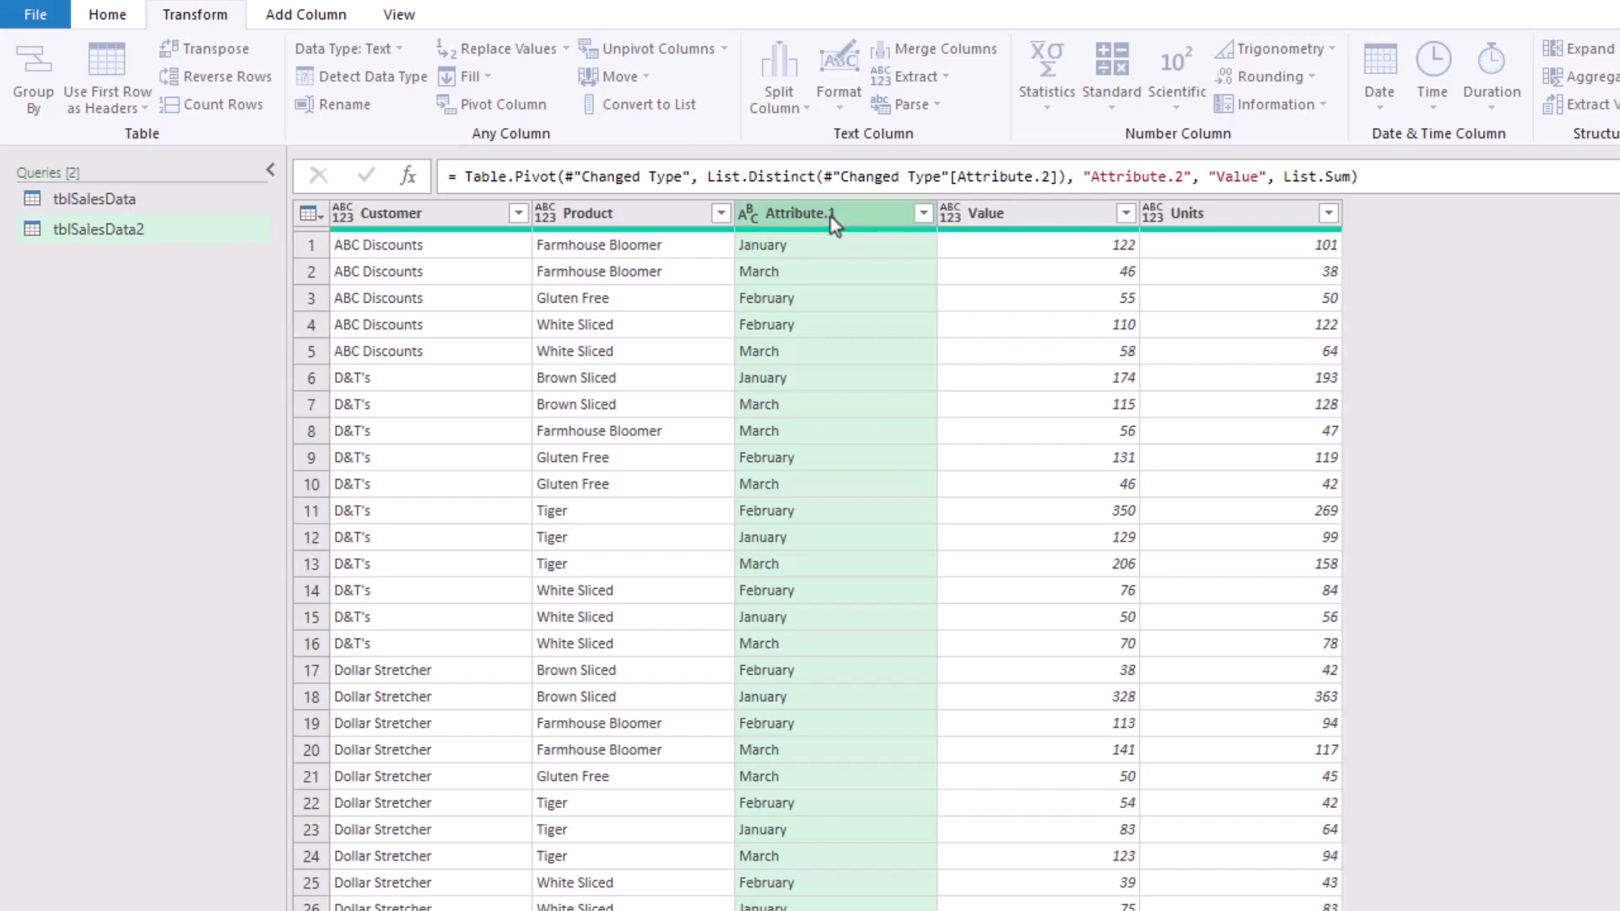
pyautogui.press('Return')
# - Detect data types for Customer through Units and set Value to Currency, replacing the current type
pyautogui.click(449, 216)
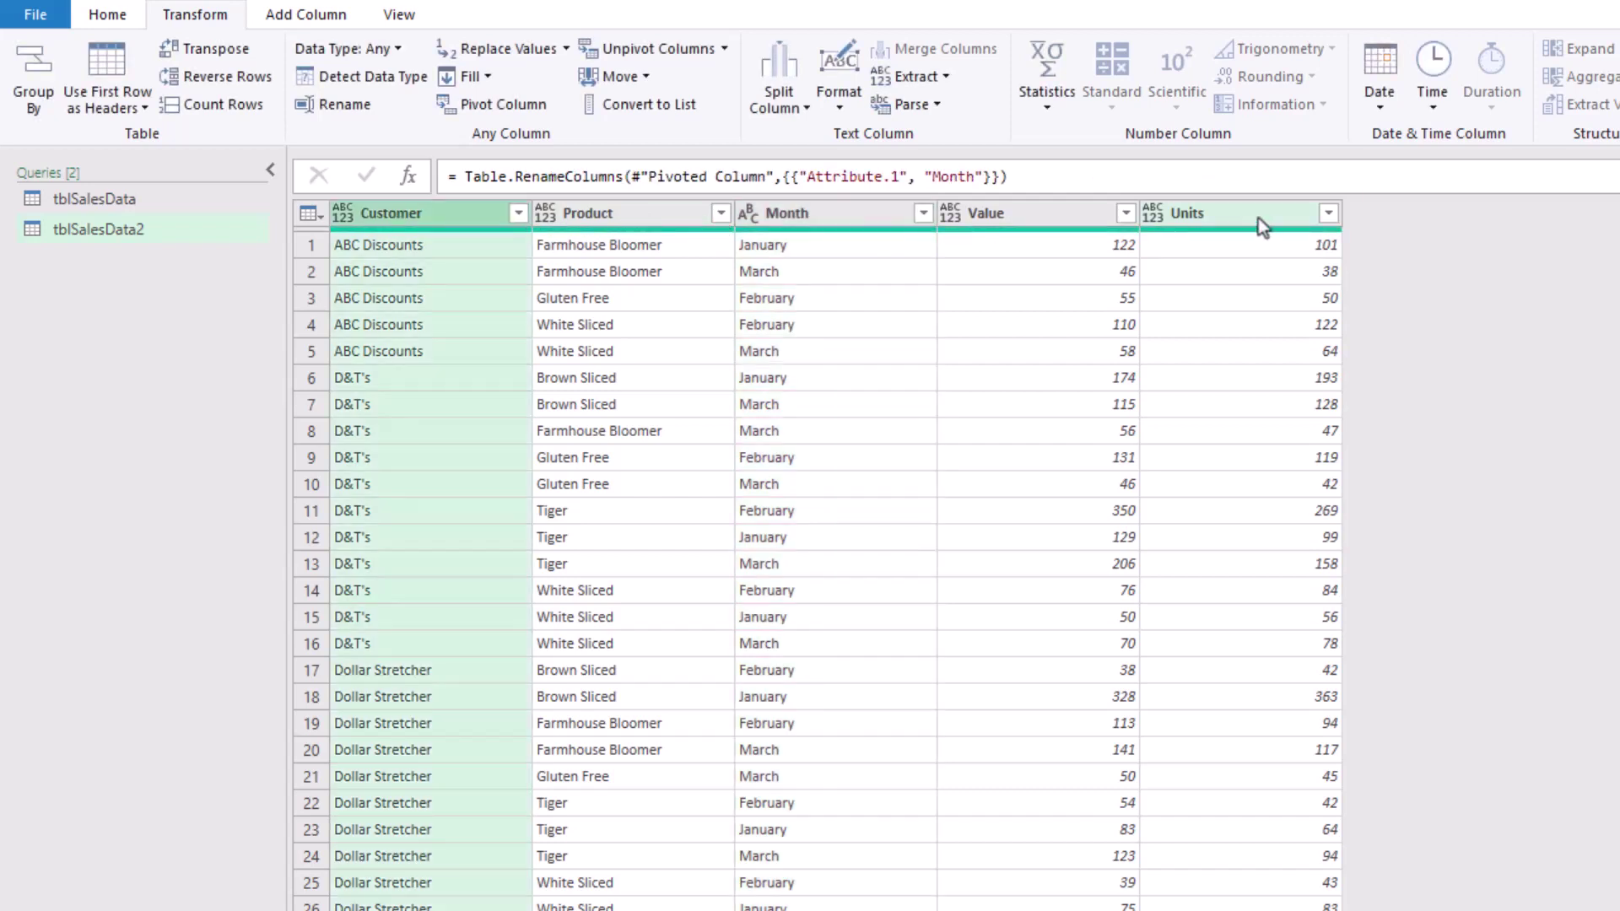
pyautogui.keyDown('shift'); pyautogui.click(1258, 218); pyautogui.keyUp('shift')
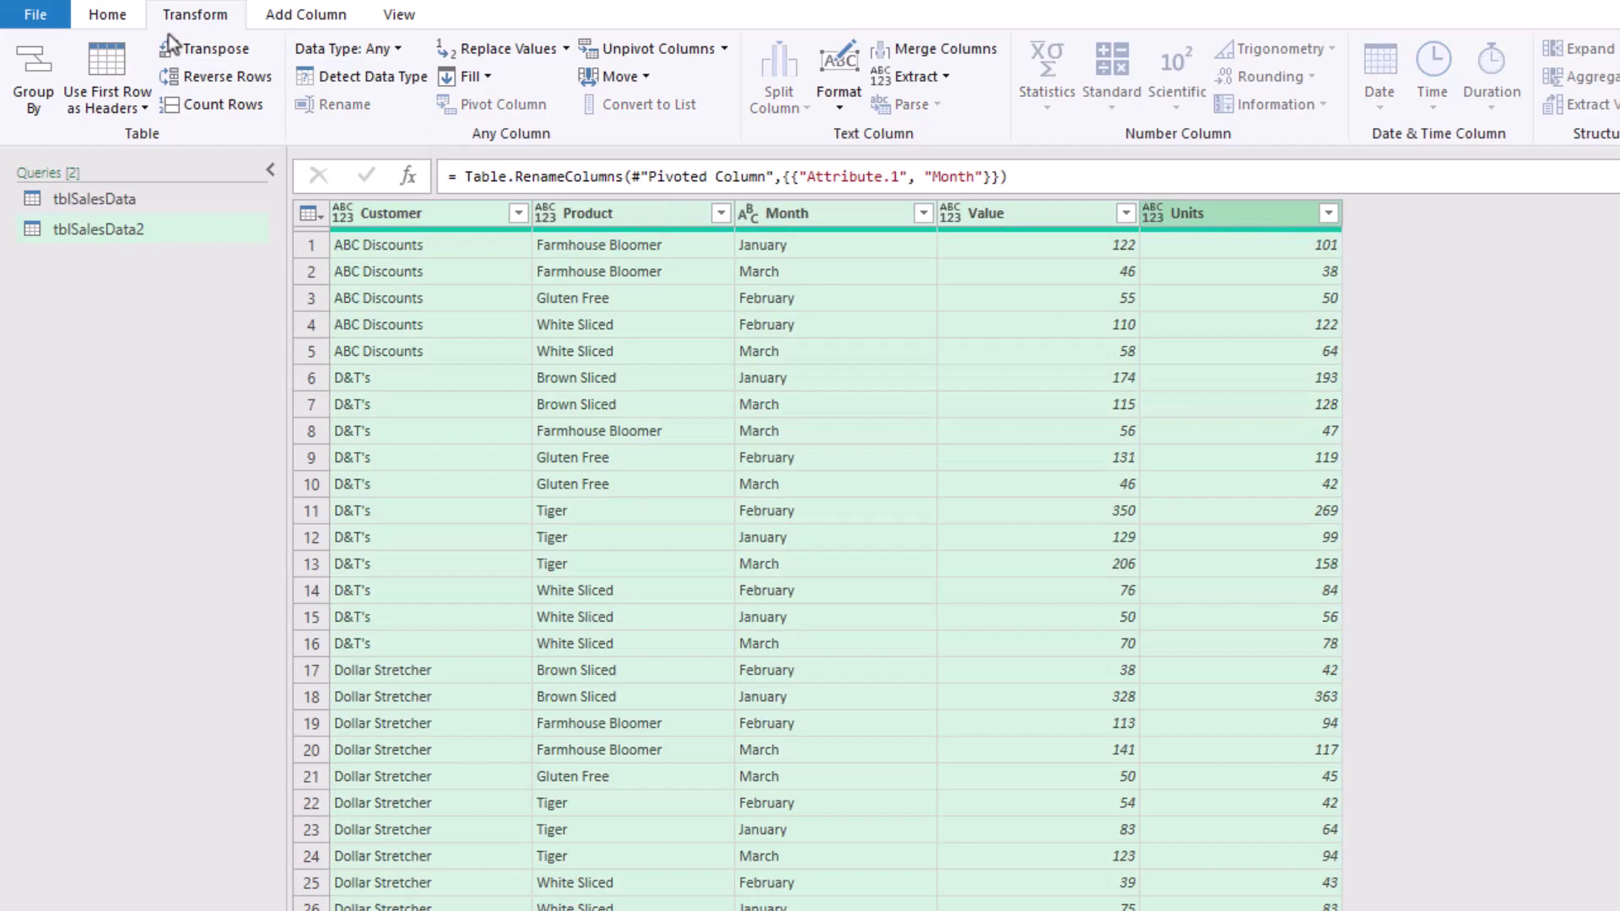
pyautogui.click(338, 76)
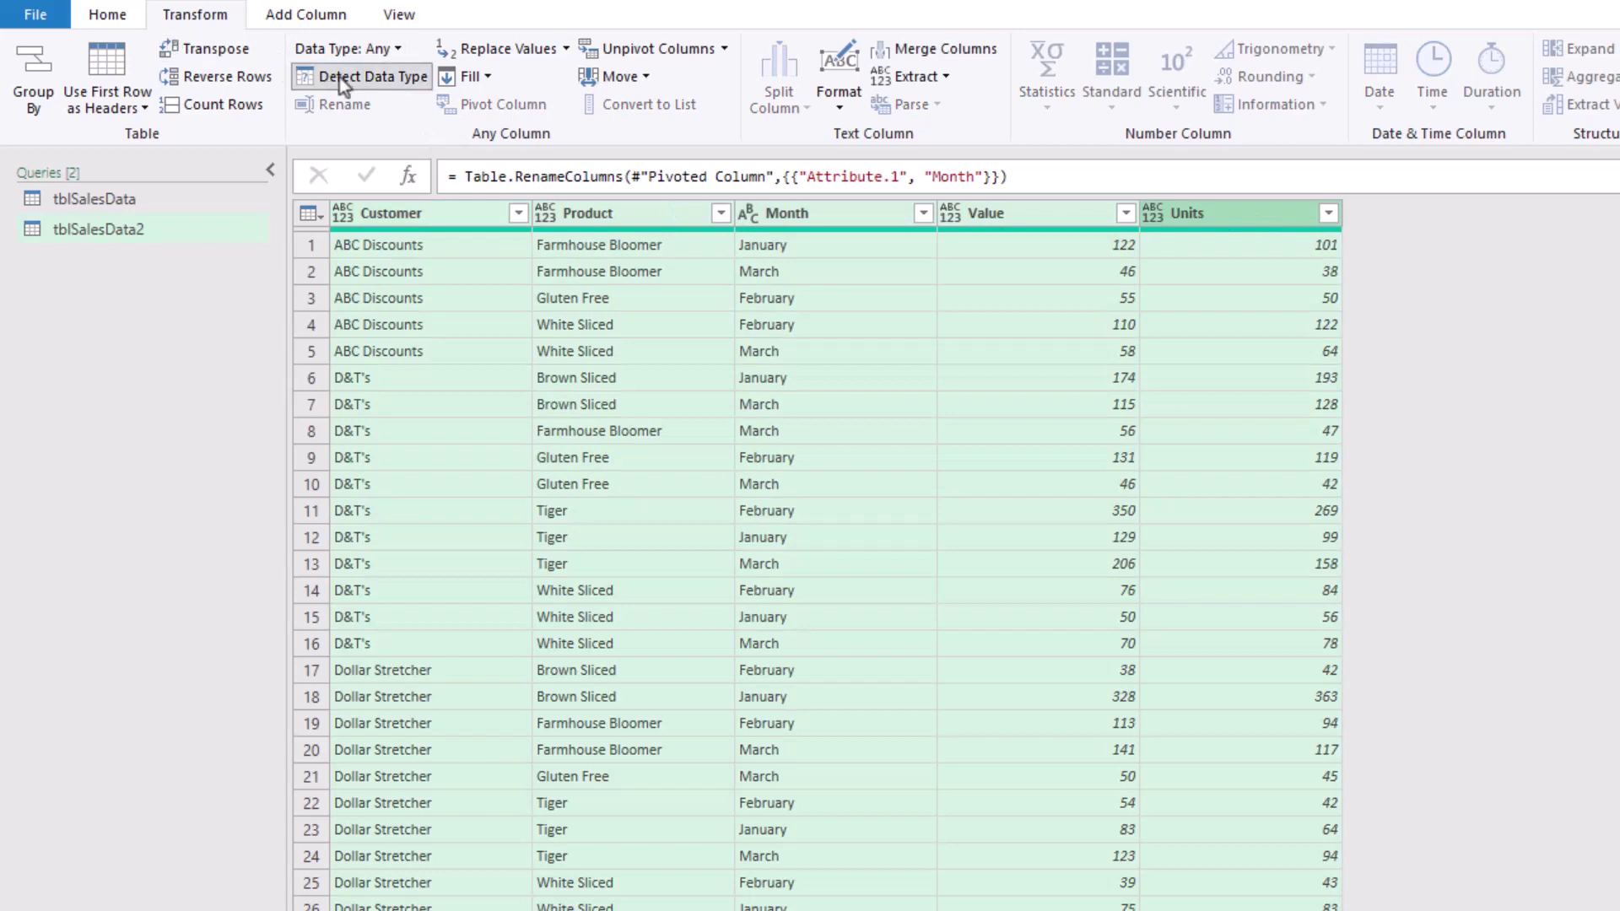
pyautogui.click(945, 216)
pyautogui.click(1024, 269)
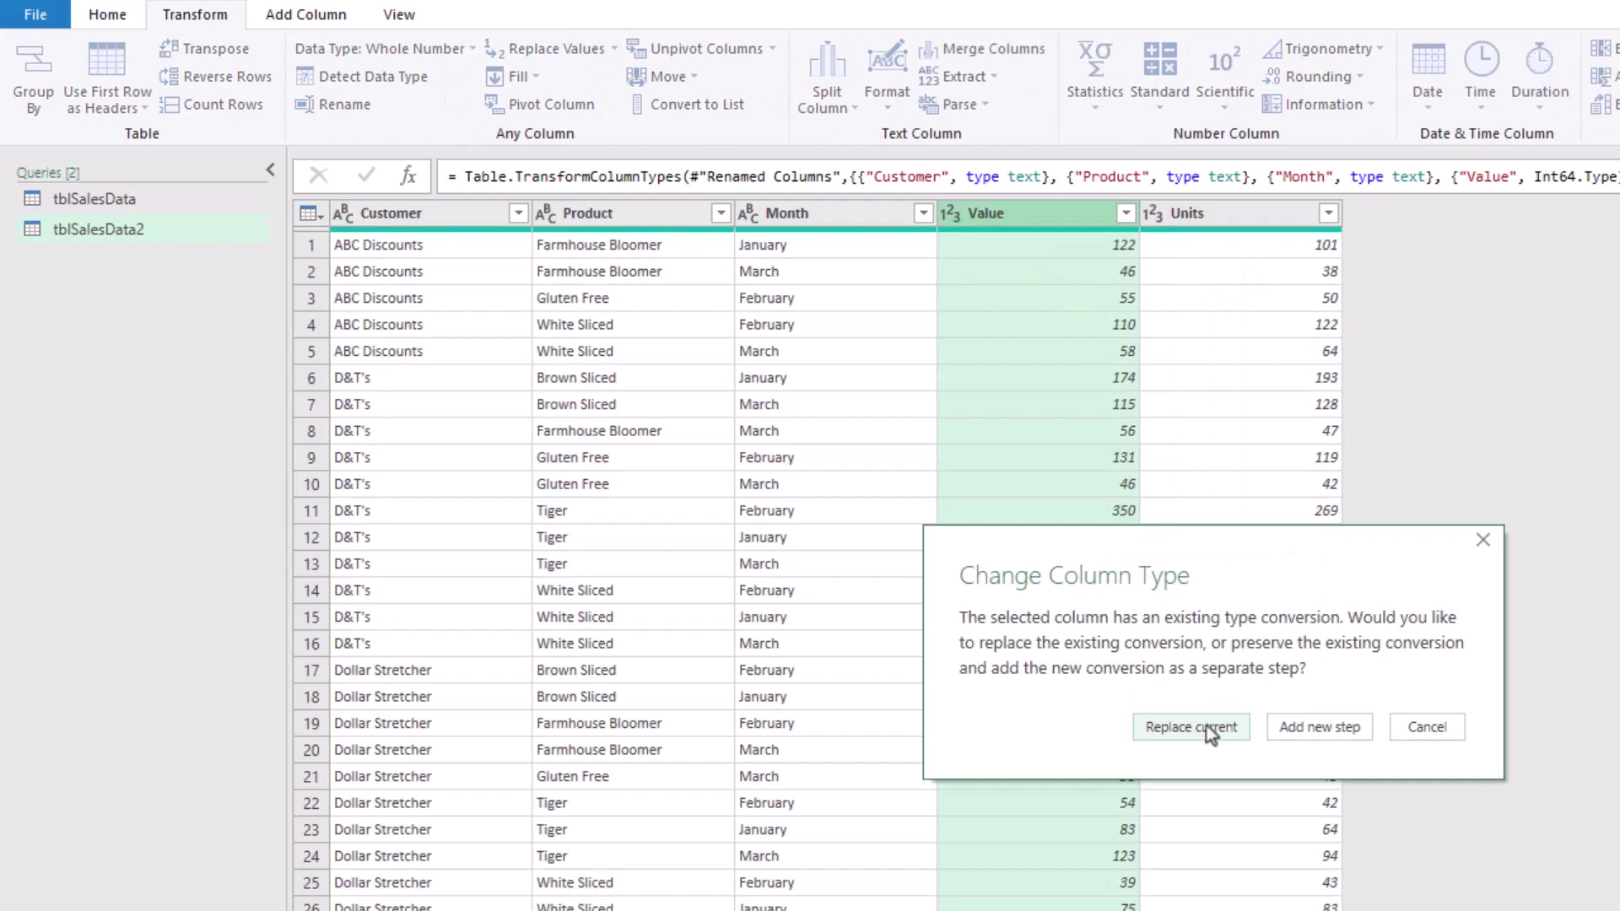
pyautogui.click(1207, 726)
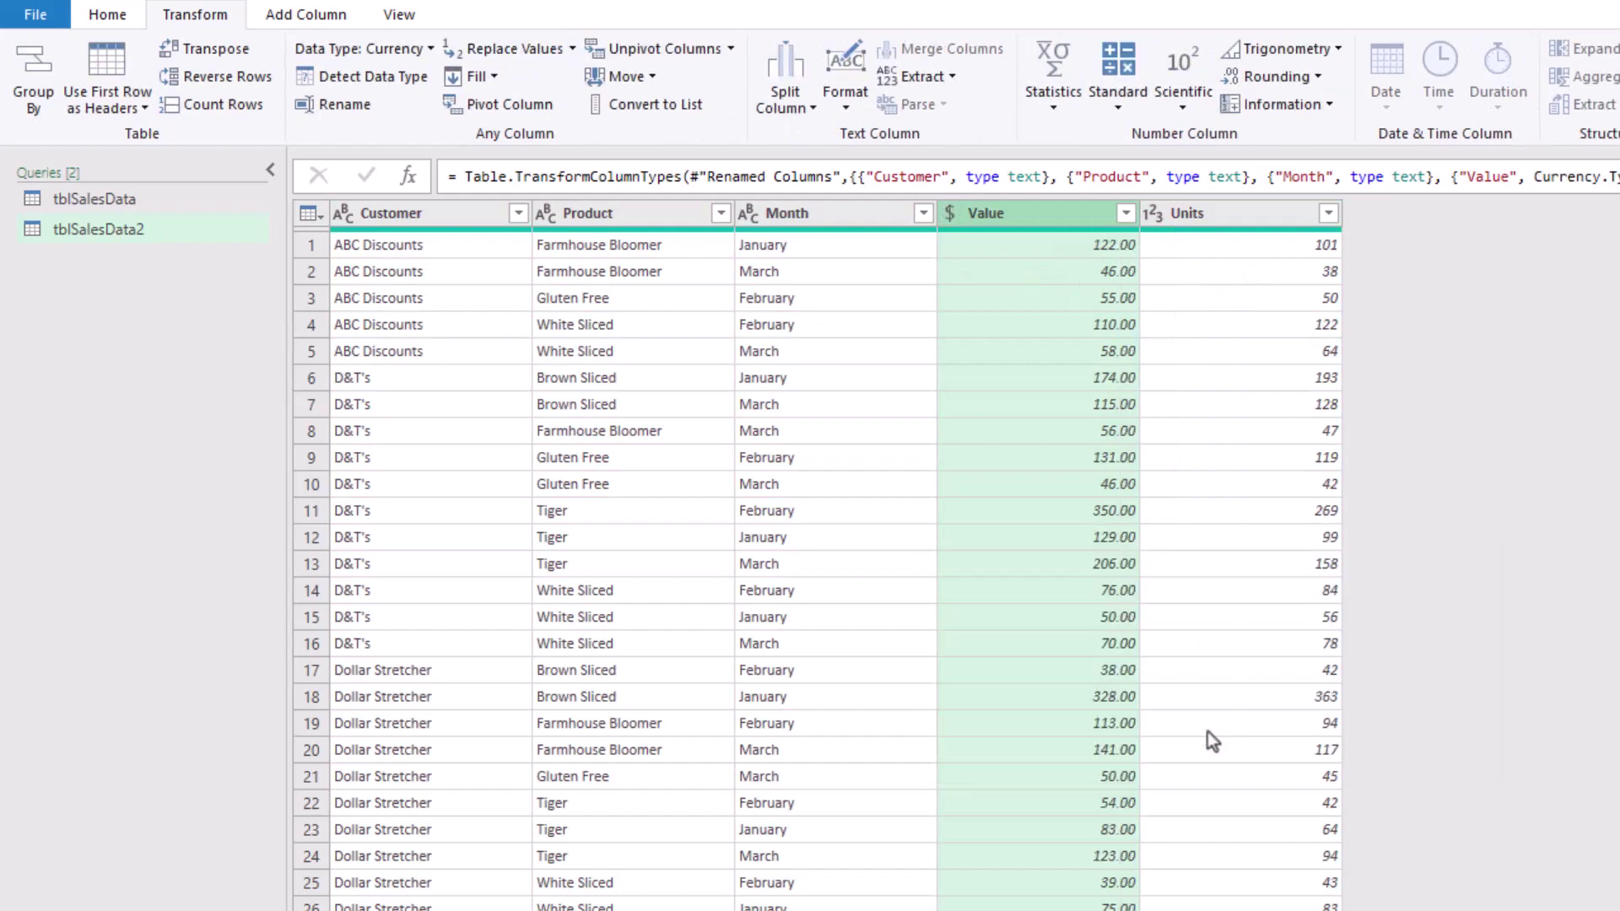
pyautogui.click(108, 15)
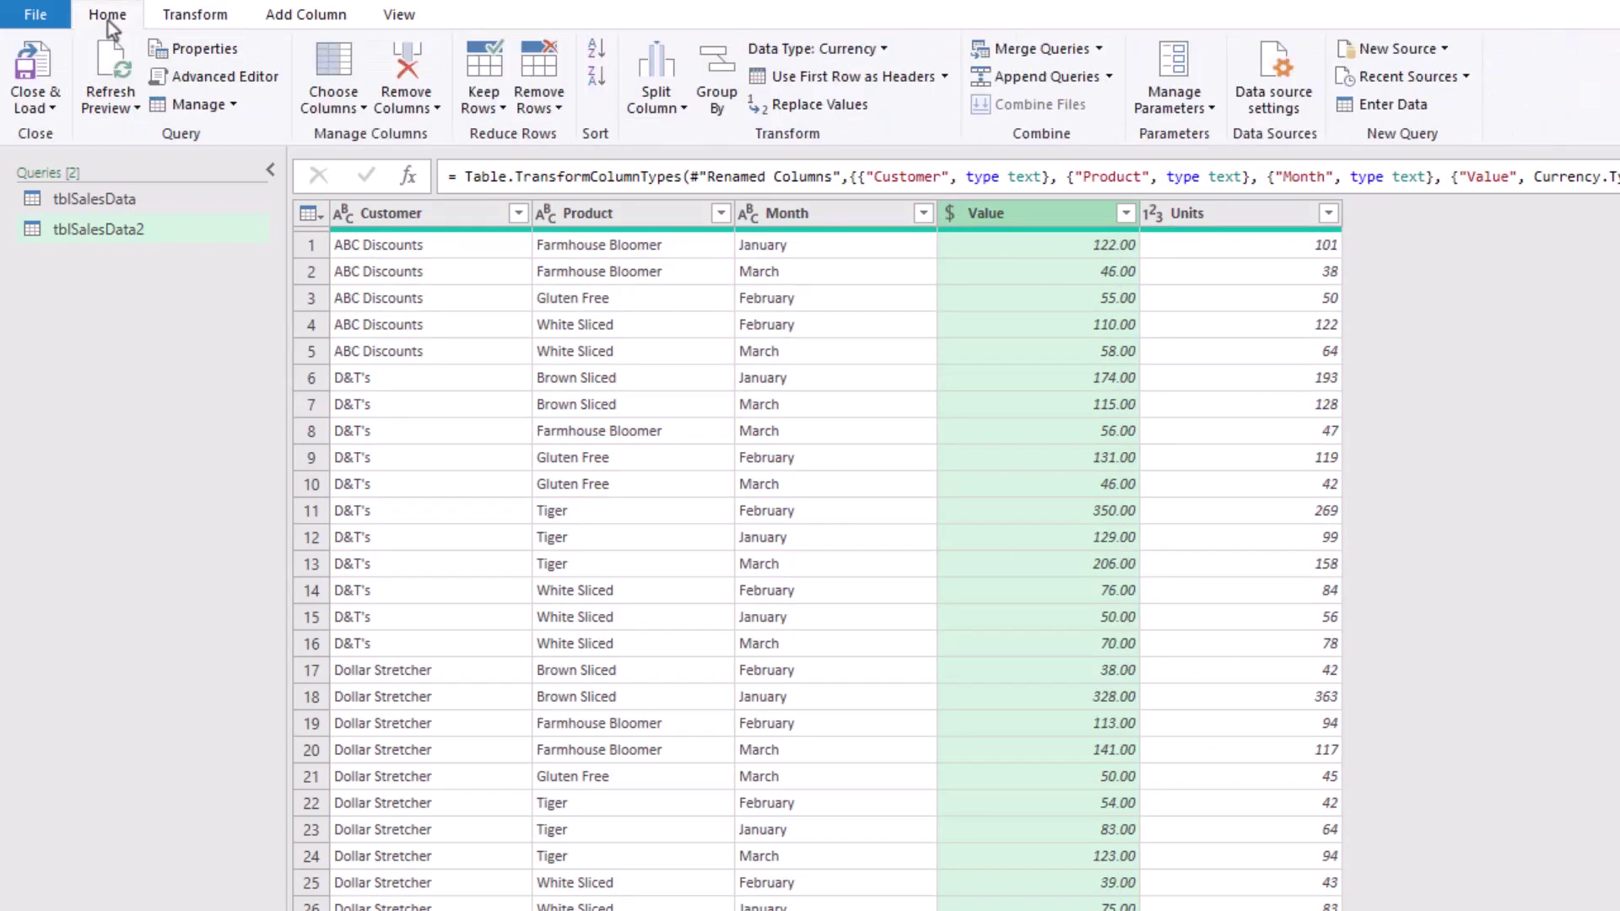
# - Use Close & Load To to load the tidy query as a Table on a New worksheet
pyautogui.click(56, 107)
pyautogui.click(76, 164)
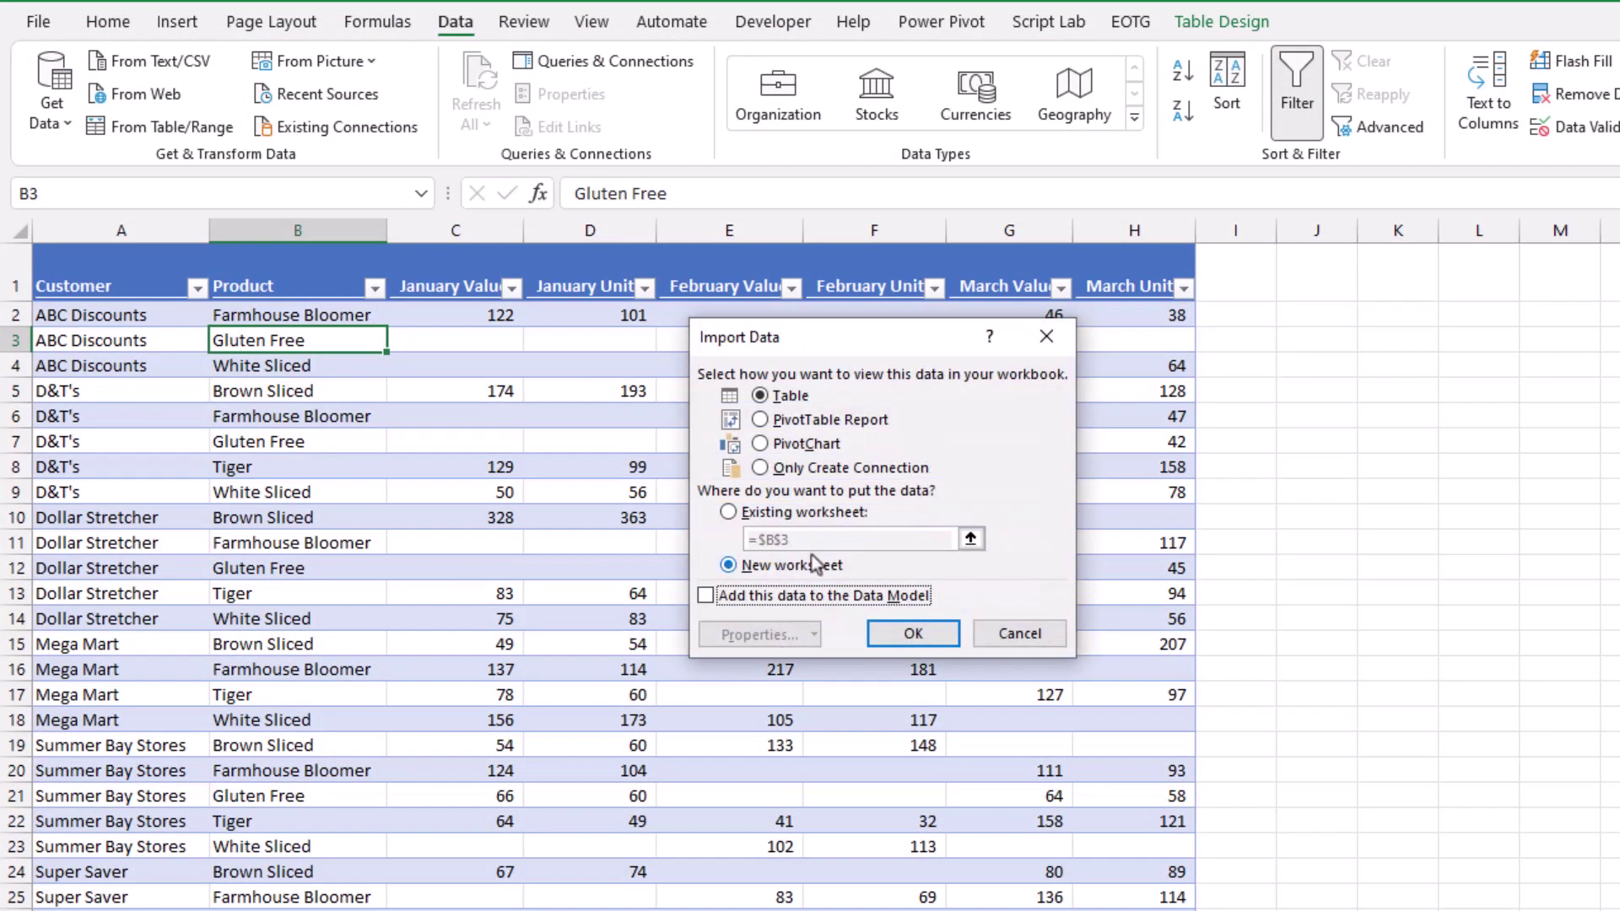
pyautogui.click(930, 641)
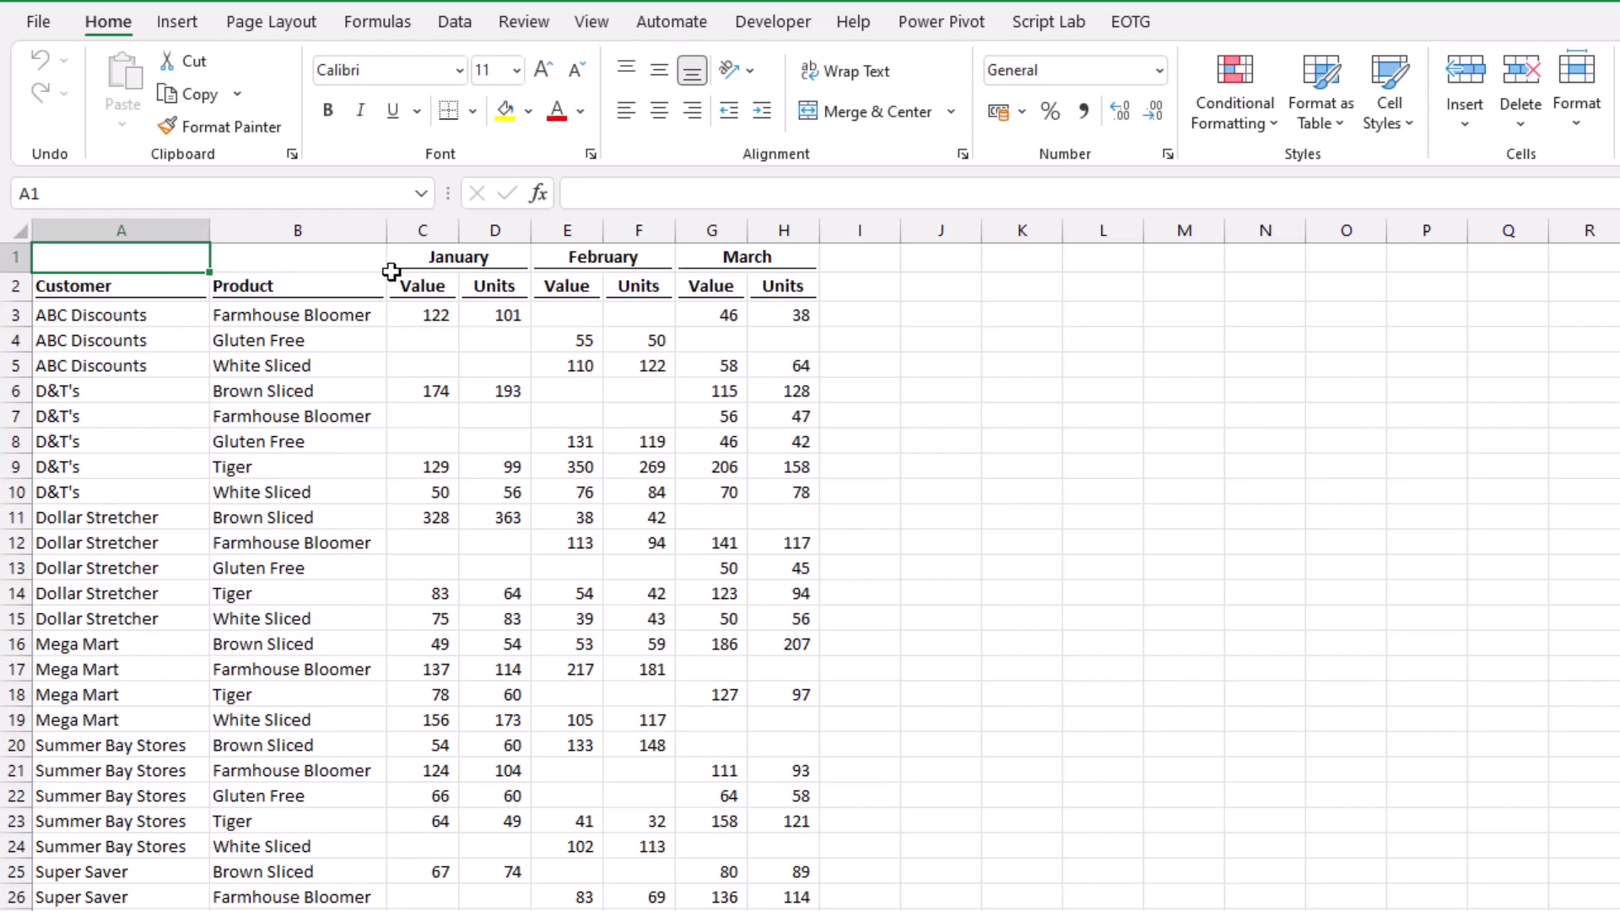
# - Inspect the two-row headings: Customer, Product, and the January, February, March Value/Units blocks
pyautogui.click(145, 285)
pyautogui.click(264, 289)
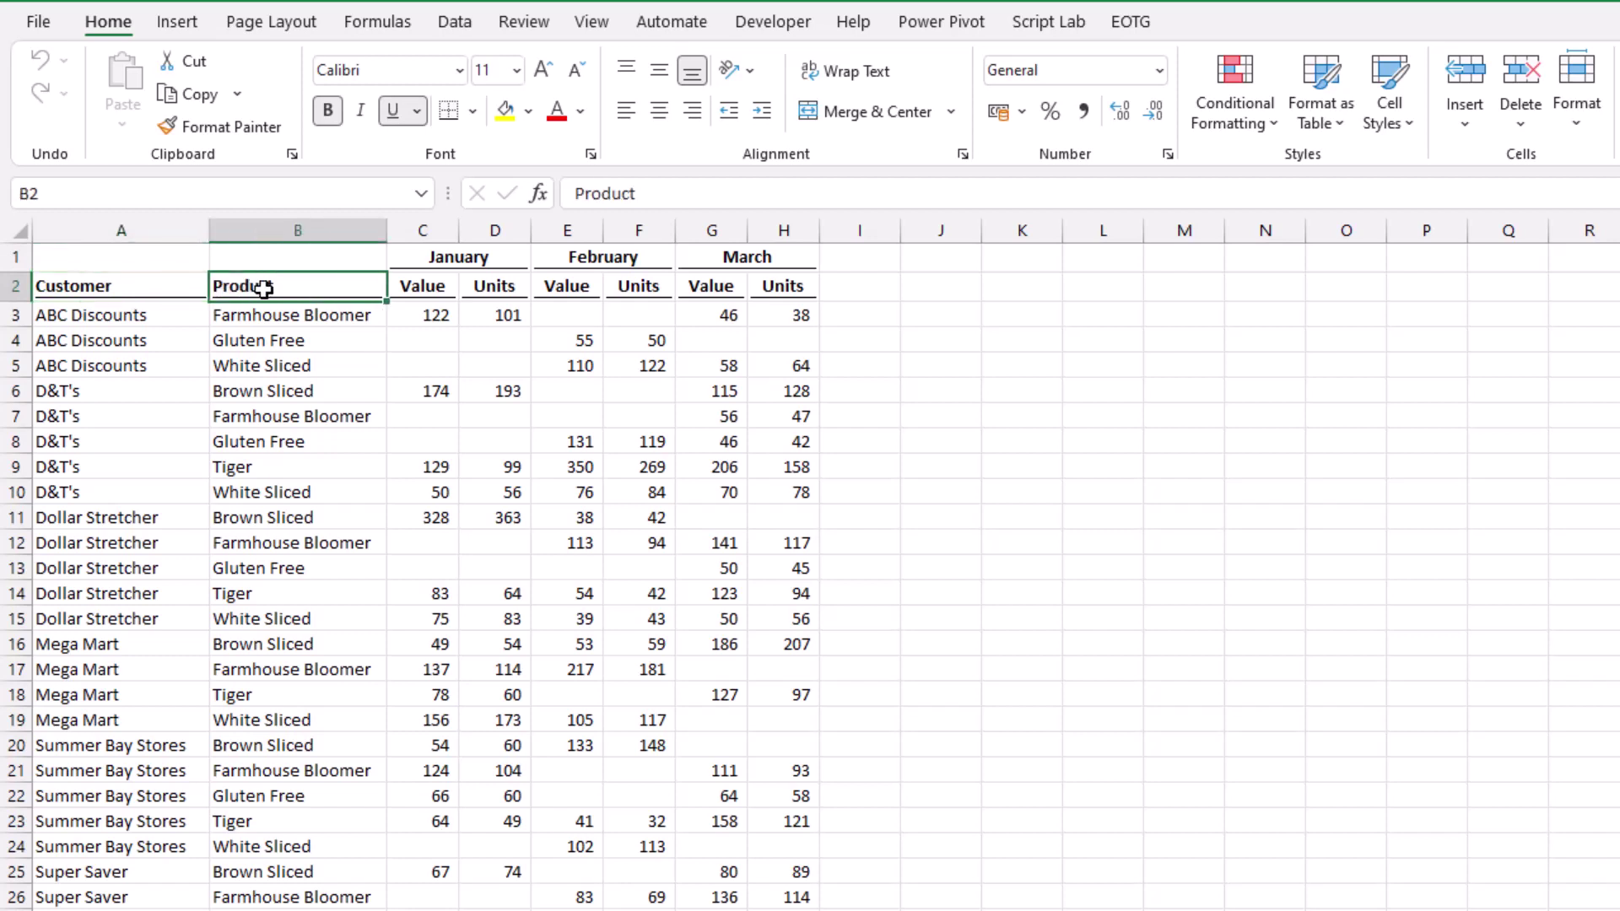
pyautogui.click(439, 296)
pyautogui.click(496, 291)
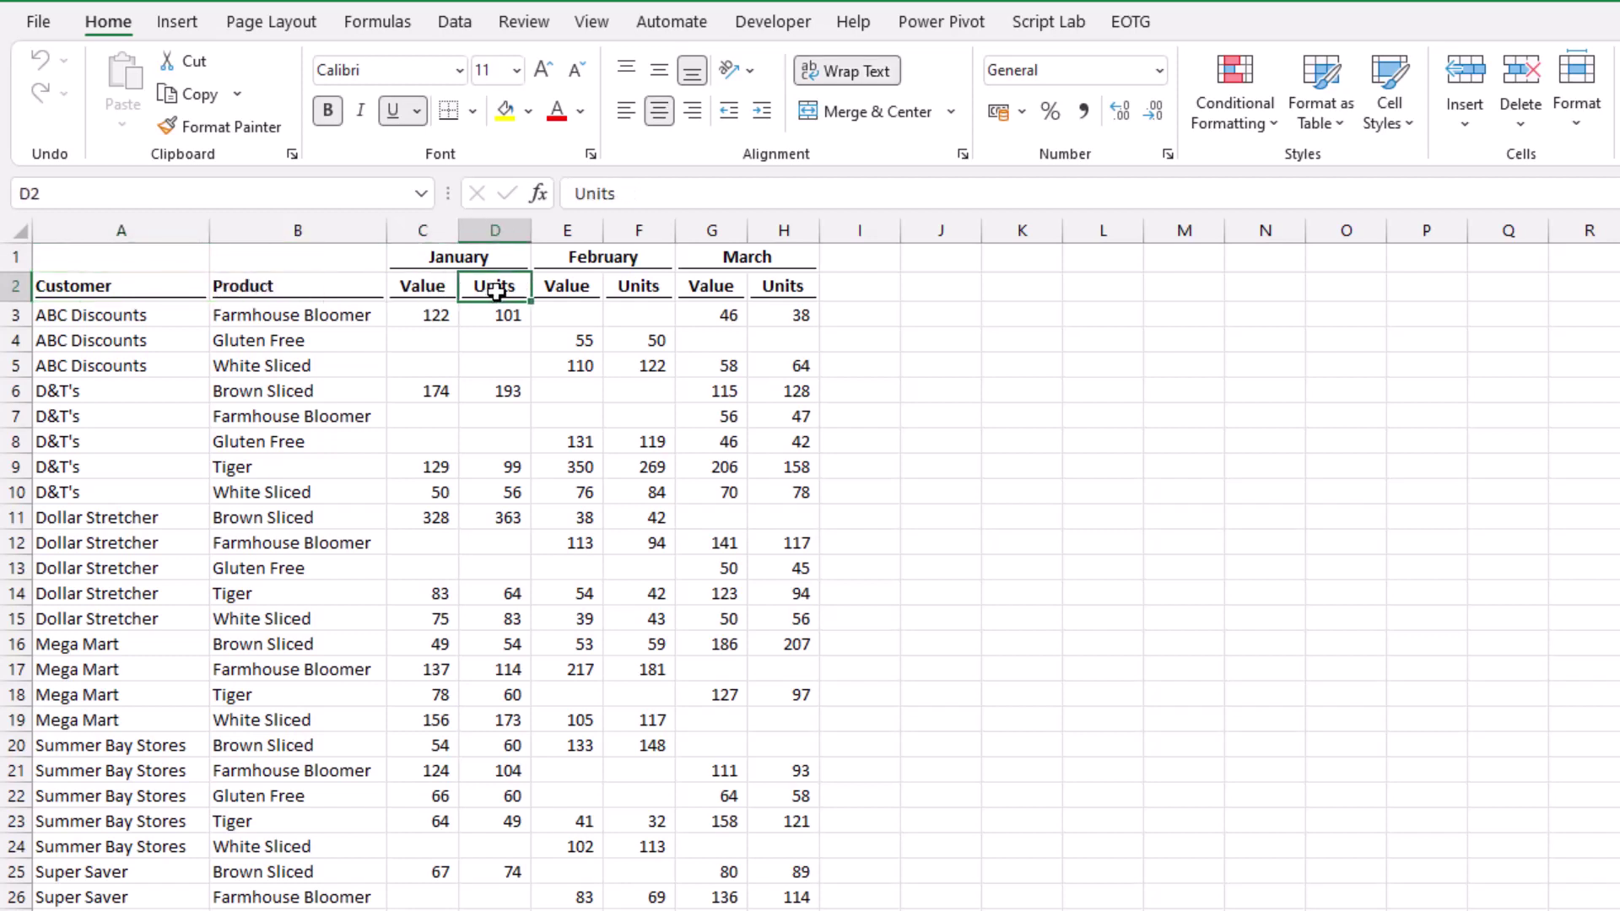
pyautogui.moveTo(423, 256); pyautogui.dragTo(514, 304)
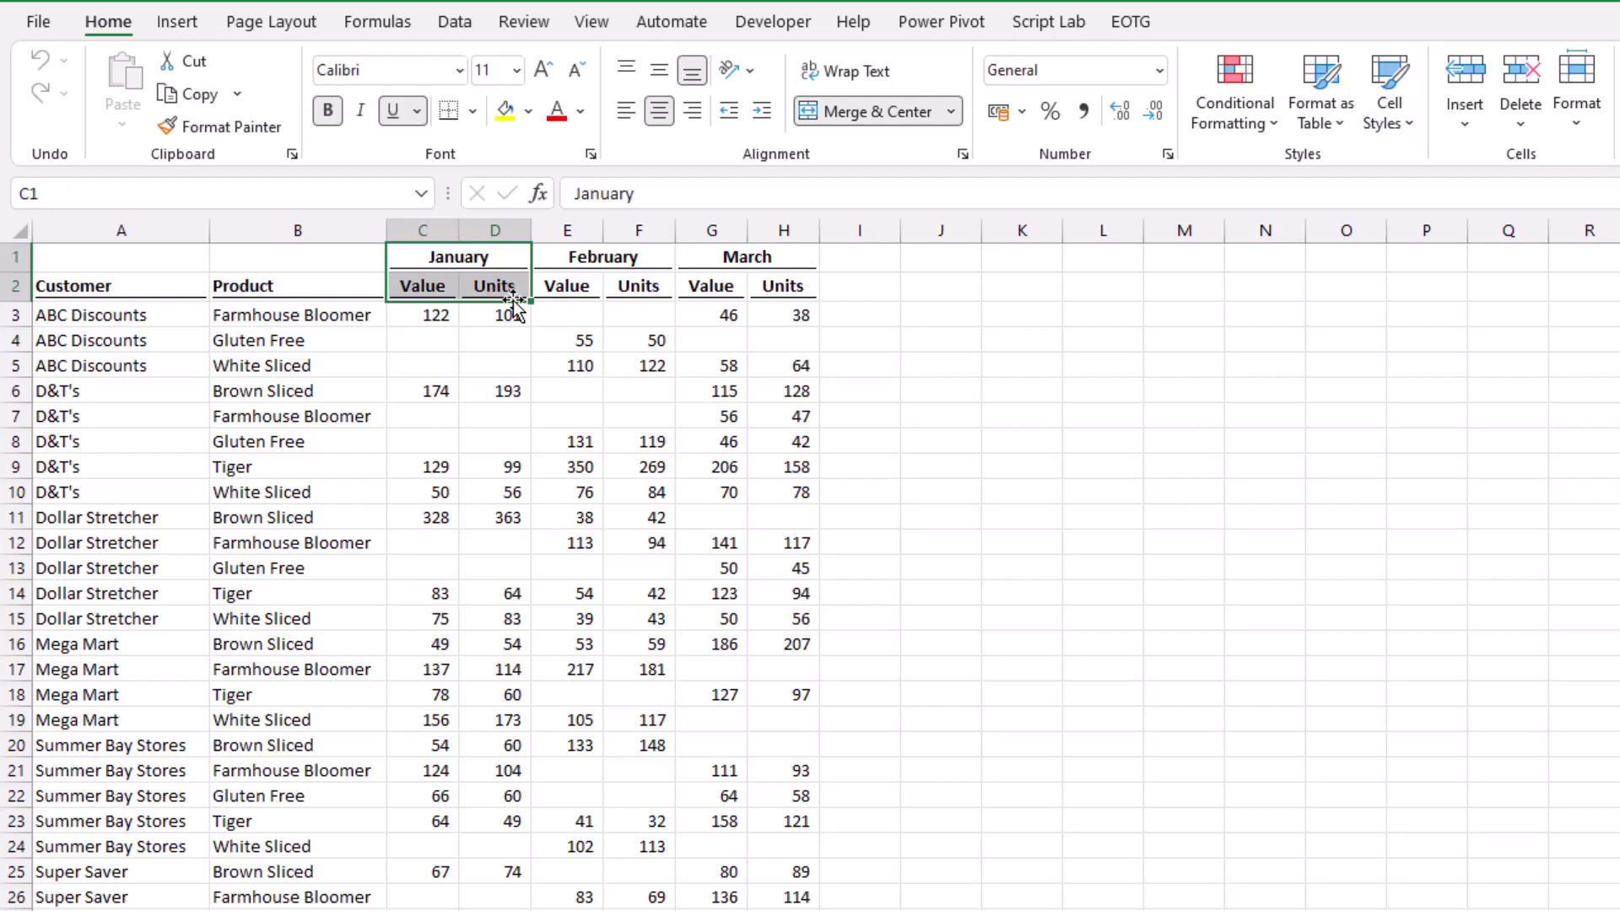
pyautogui.click(456, 256)
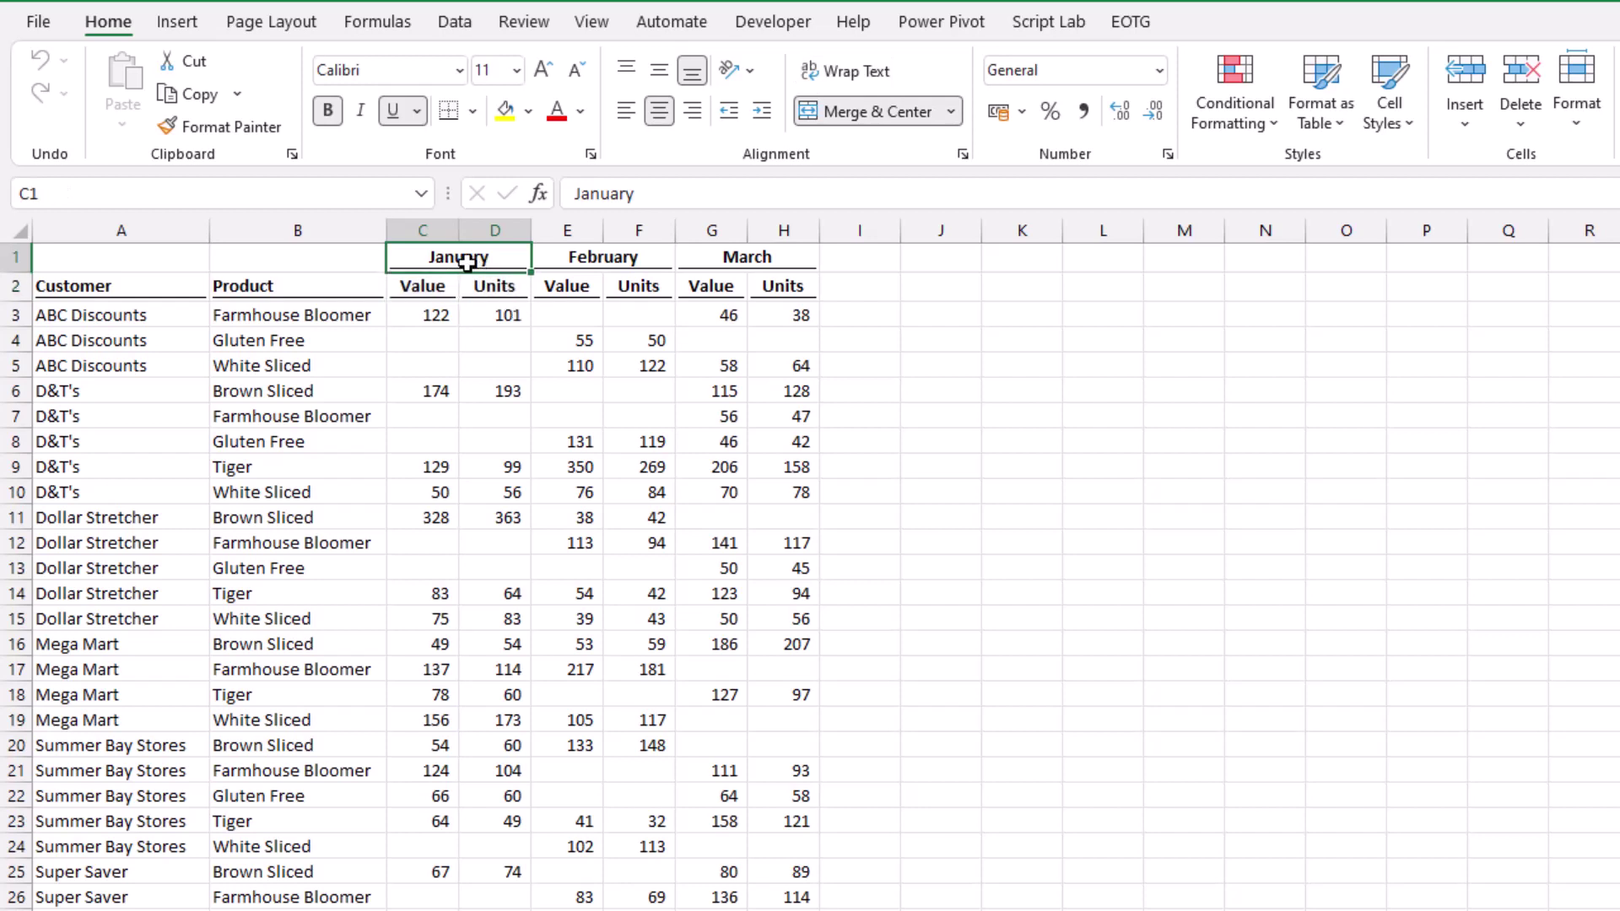
pyautogui.moveTo(588, 262); pyautogui.dragTo(603, 285)
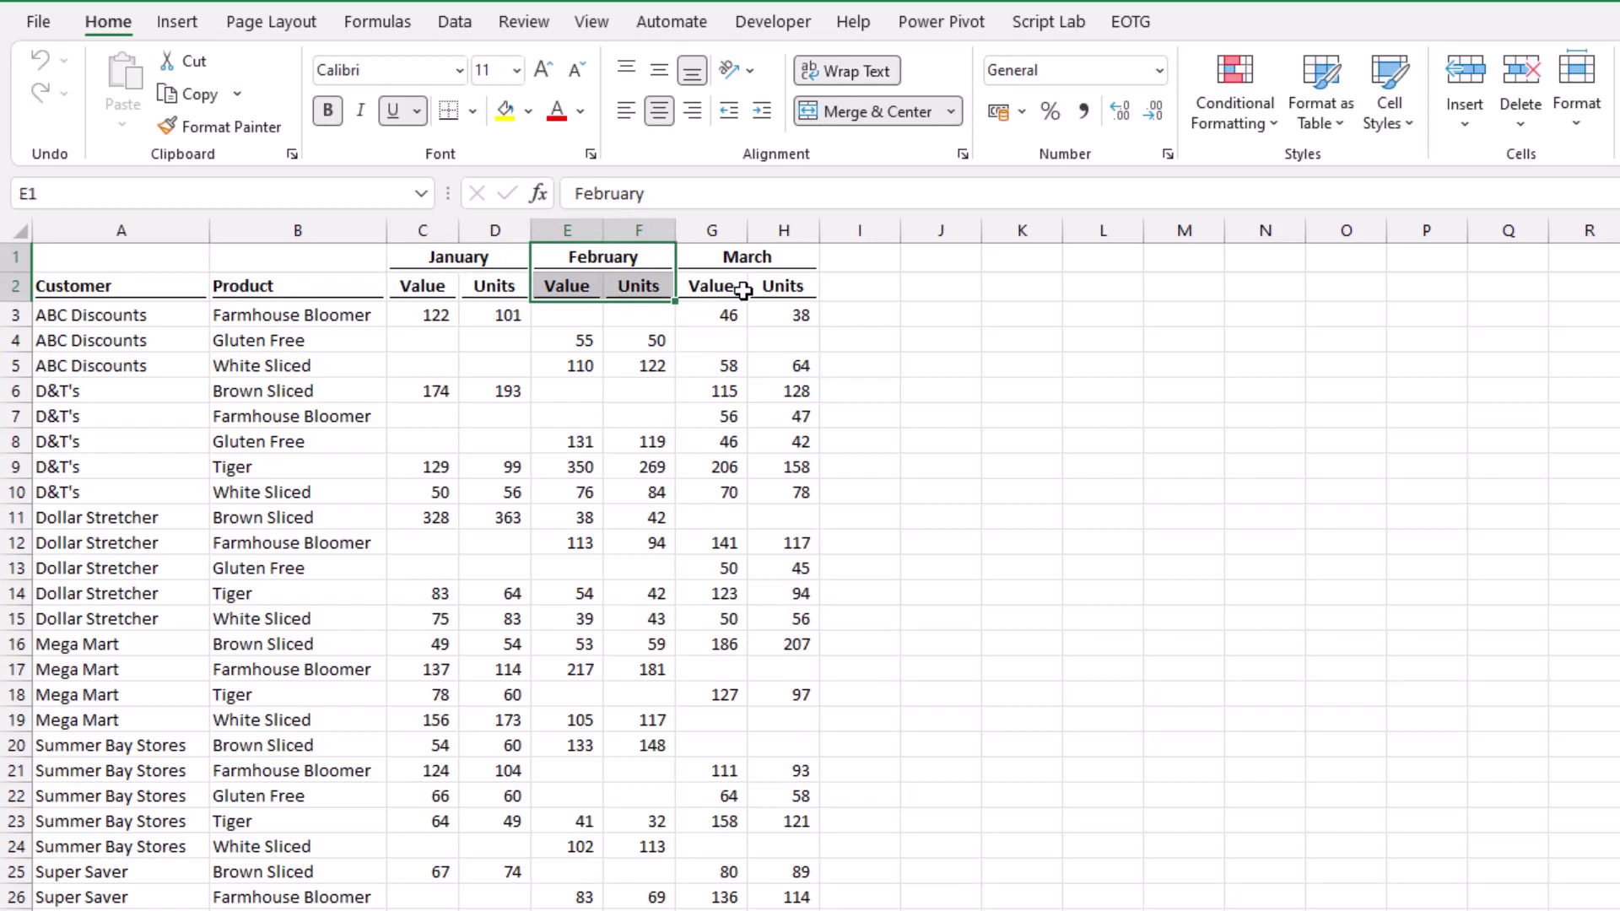
pyautogui.moveTo(731, 260); pyautogui.dragTo(754, 285)
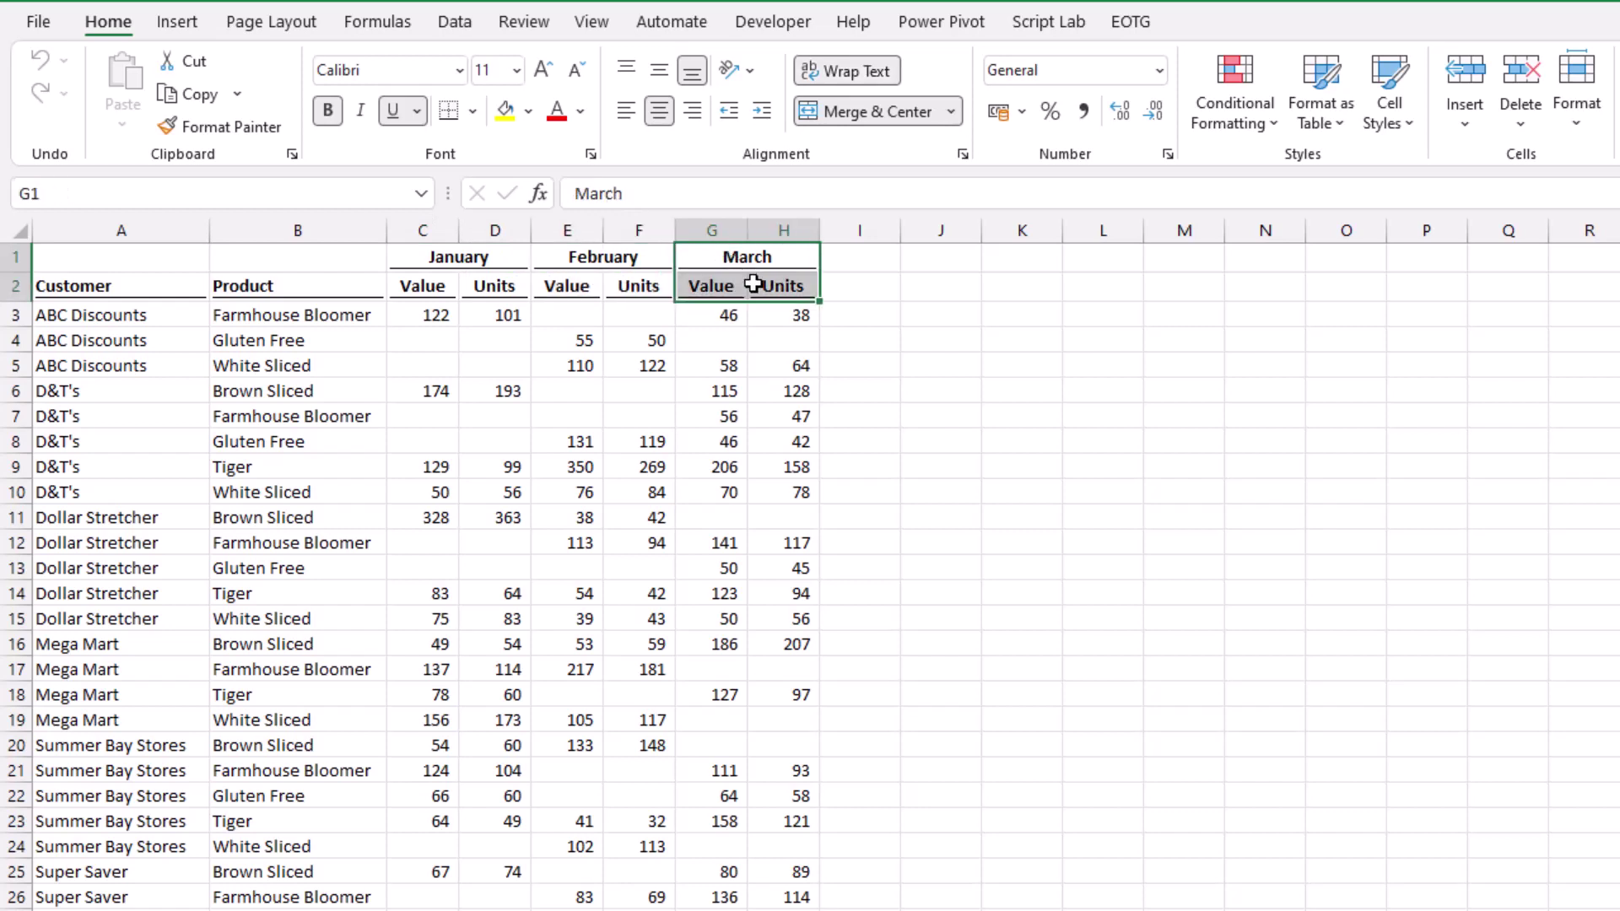
# - Select both heading rows down through all sales rows and name the range salesData
pyautogui.moveTo(199, 257); pyautogui.dragTo(713, 263)
pyautogui.hotkey('shift', 'Down')
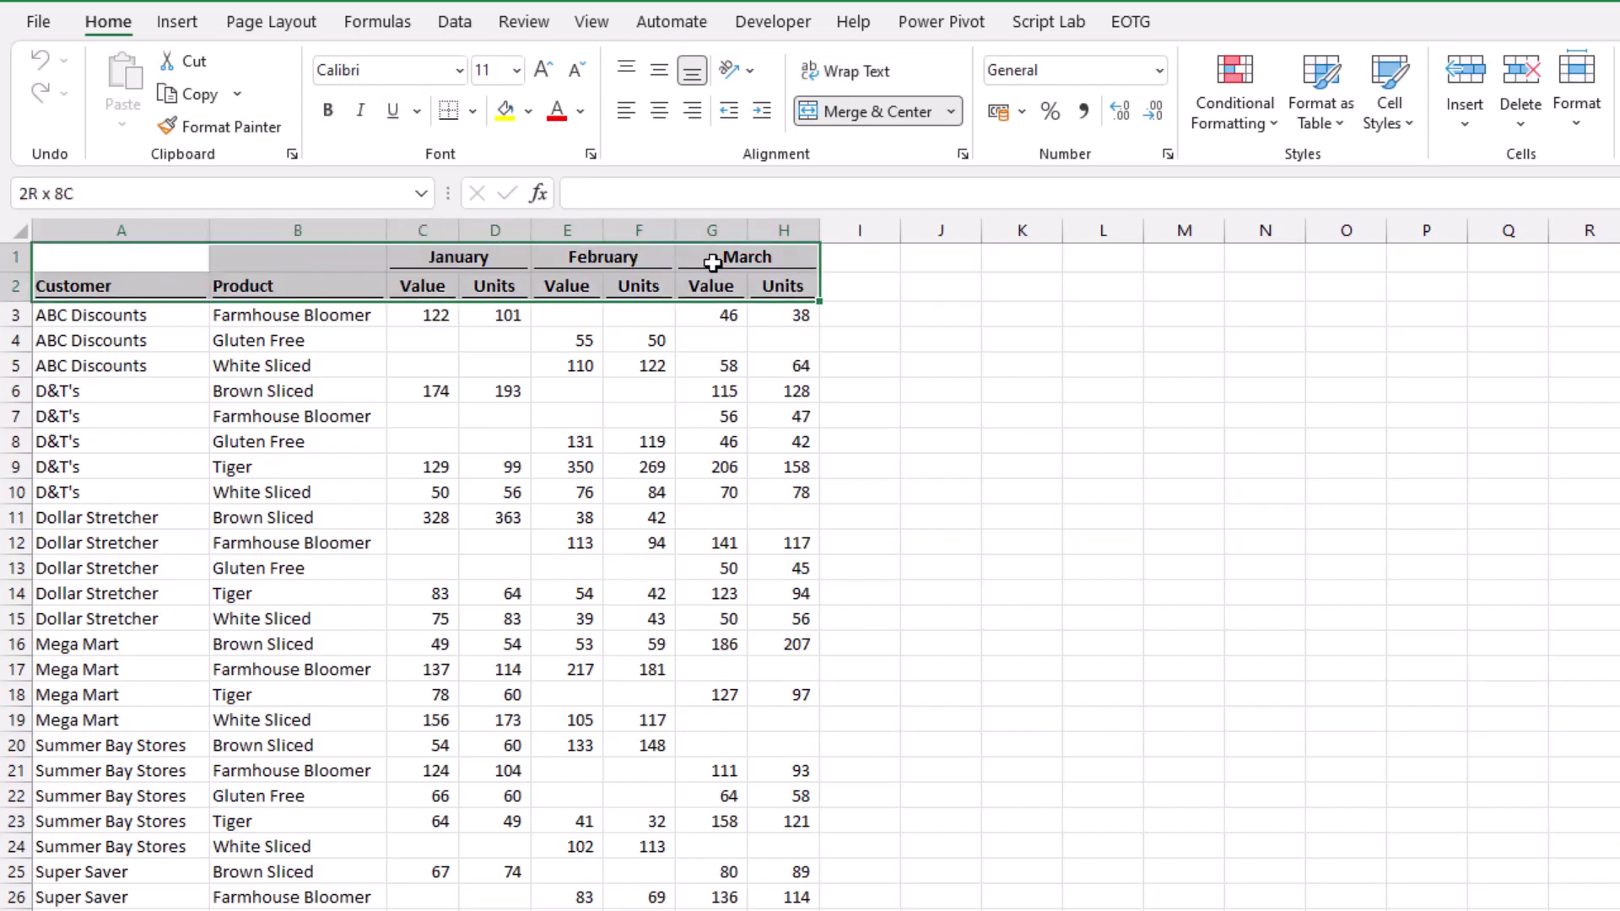
pyautogui.hotkey('ctrl', 'shift', 'Down')
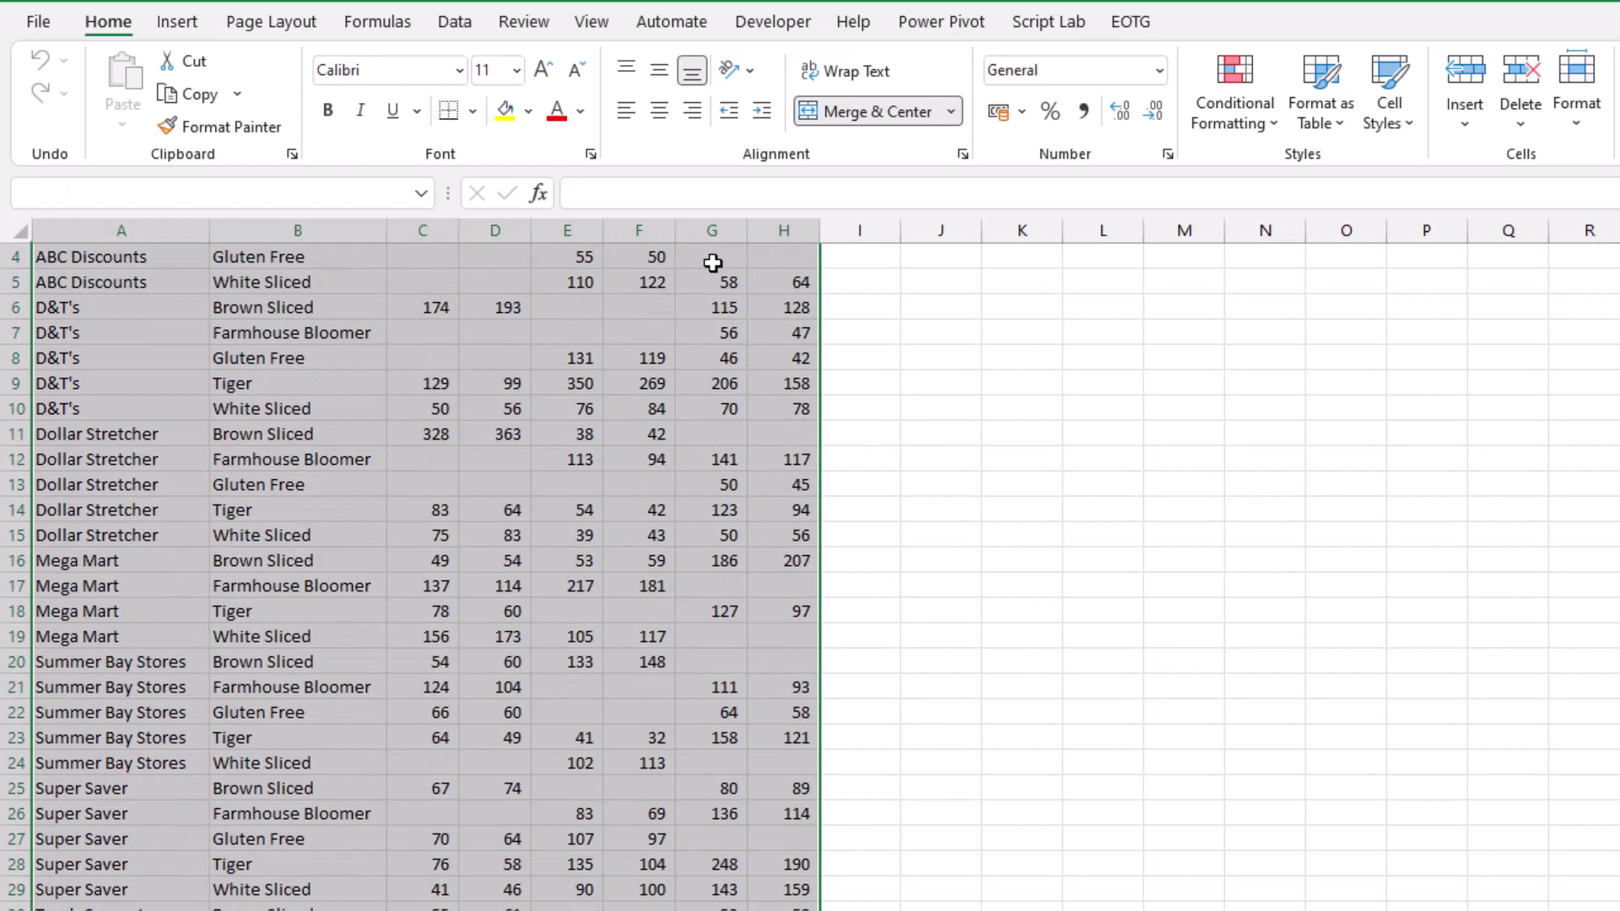
pyautogui.click(356, 202)
pyautogui.write('salesData')
pyautogui.press('Return')
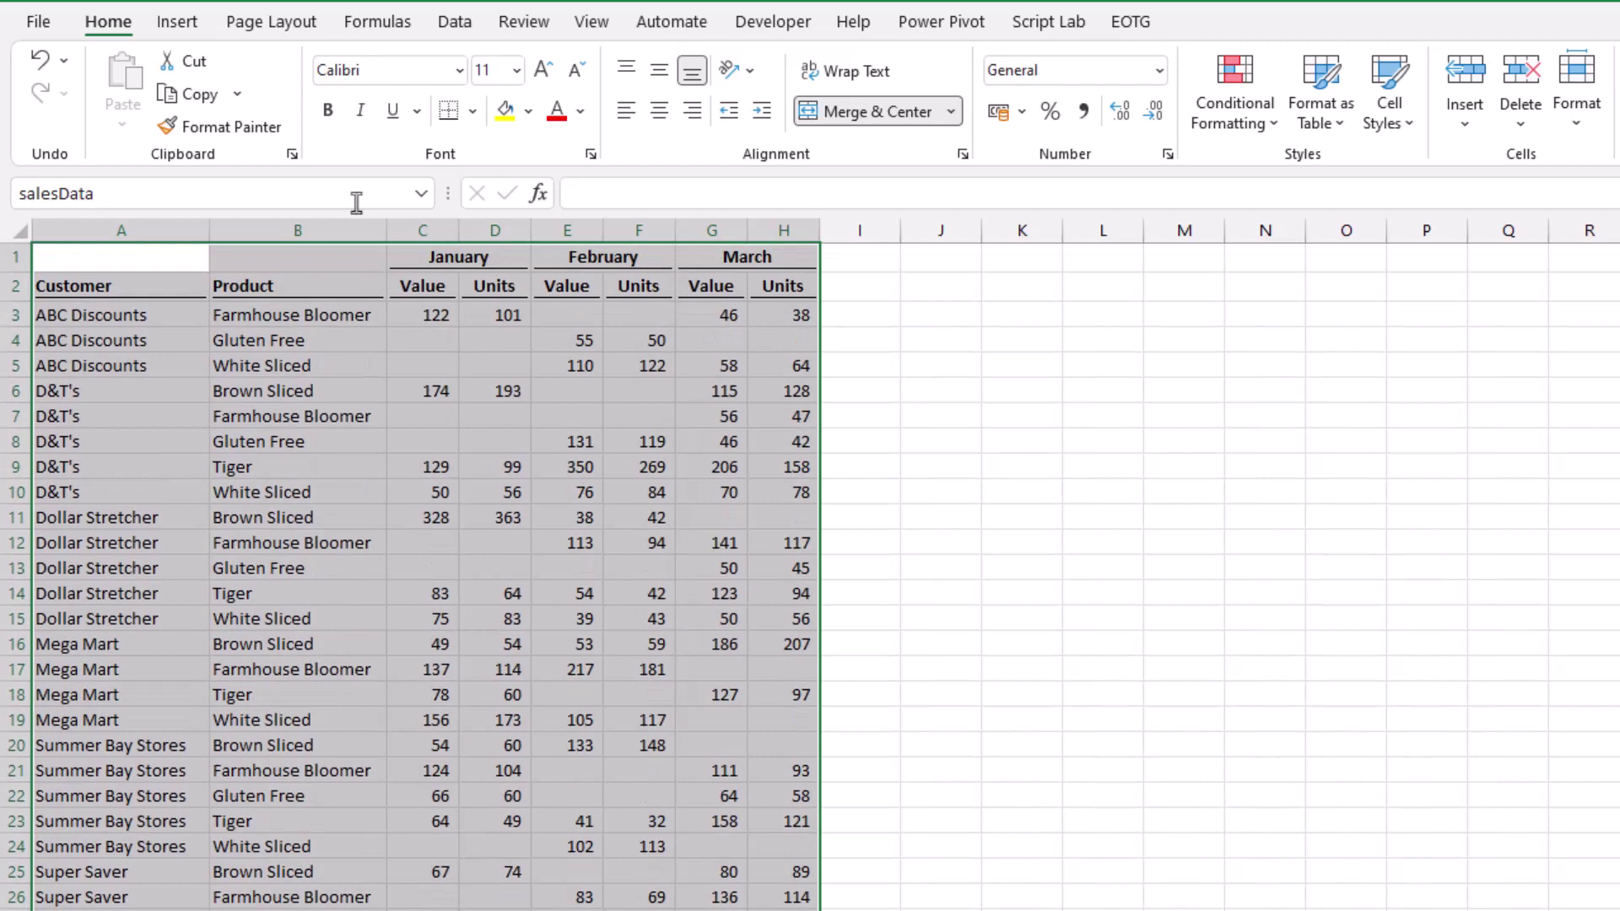
# - Import salesData via From Table/Range and delete its Changed Type and Promoted Headers steps
pyautogui.click(457, 34)
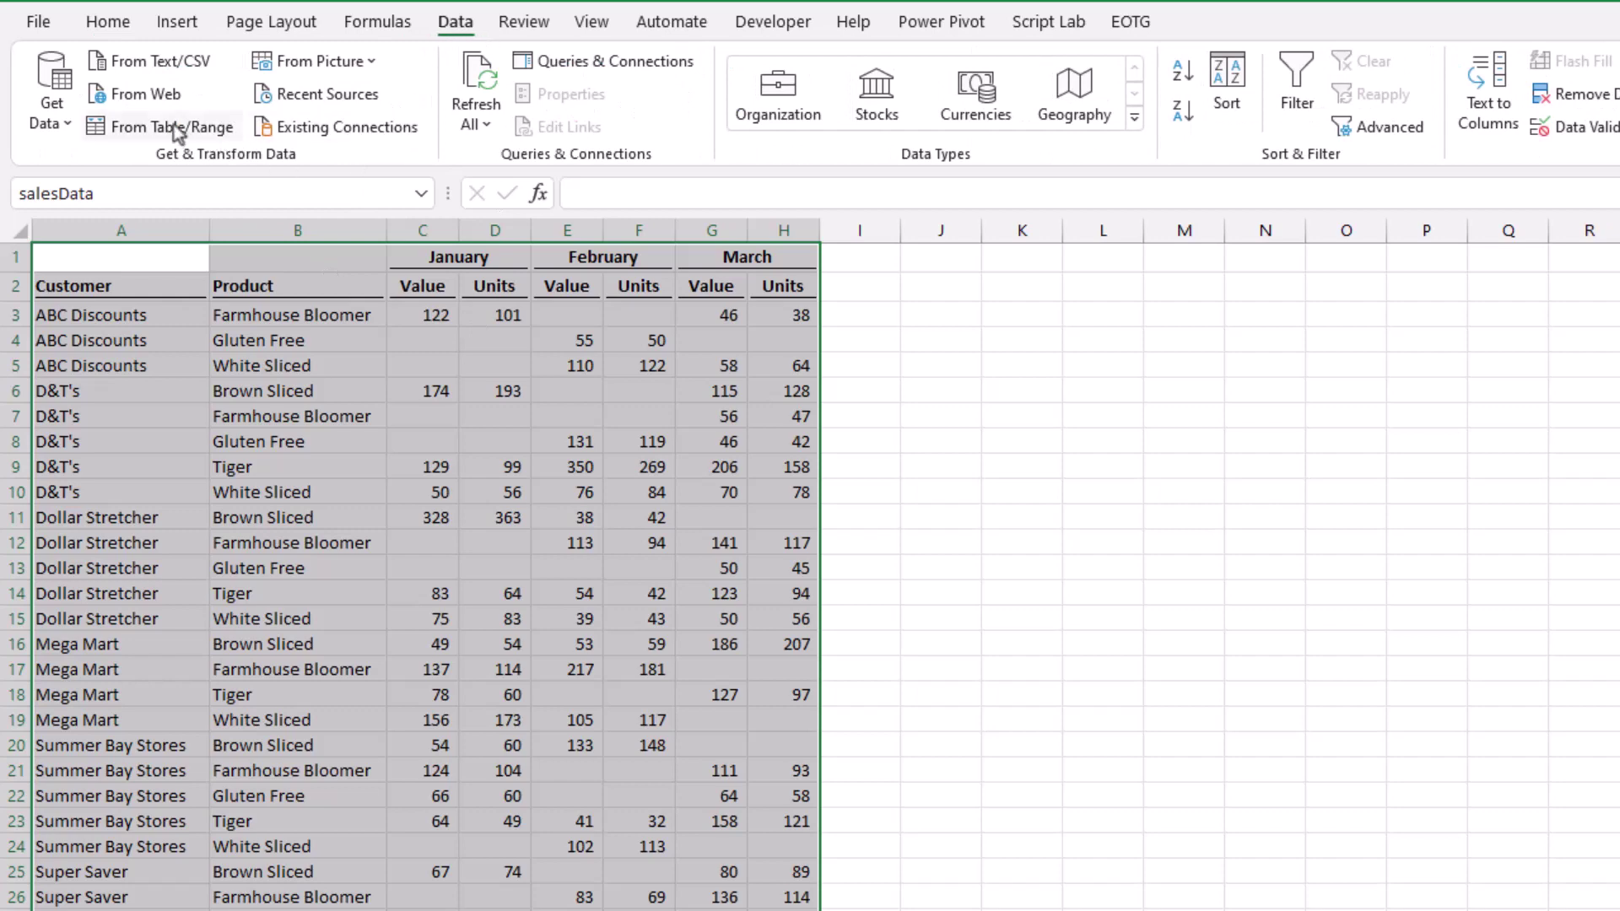
pyautogui.click(179, 128)
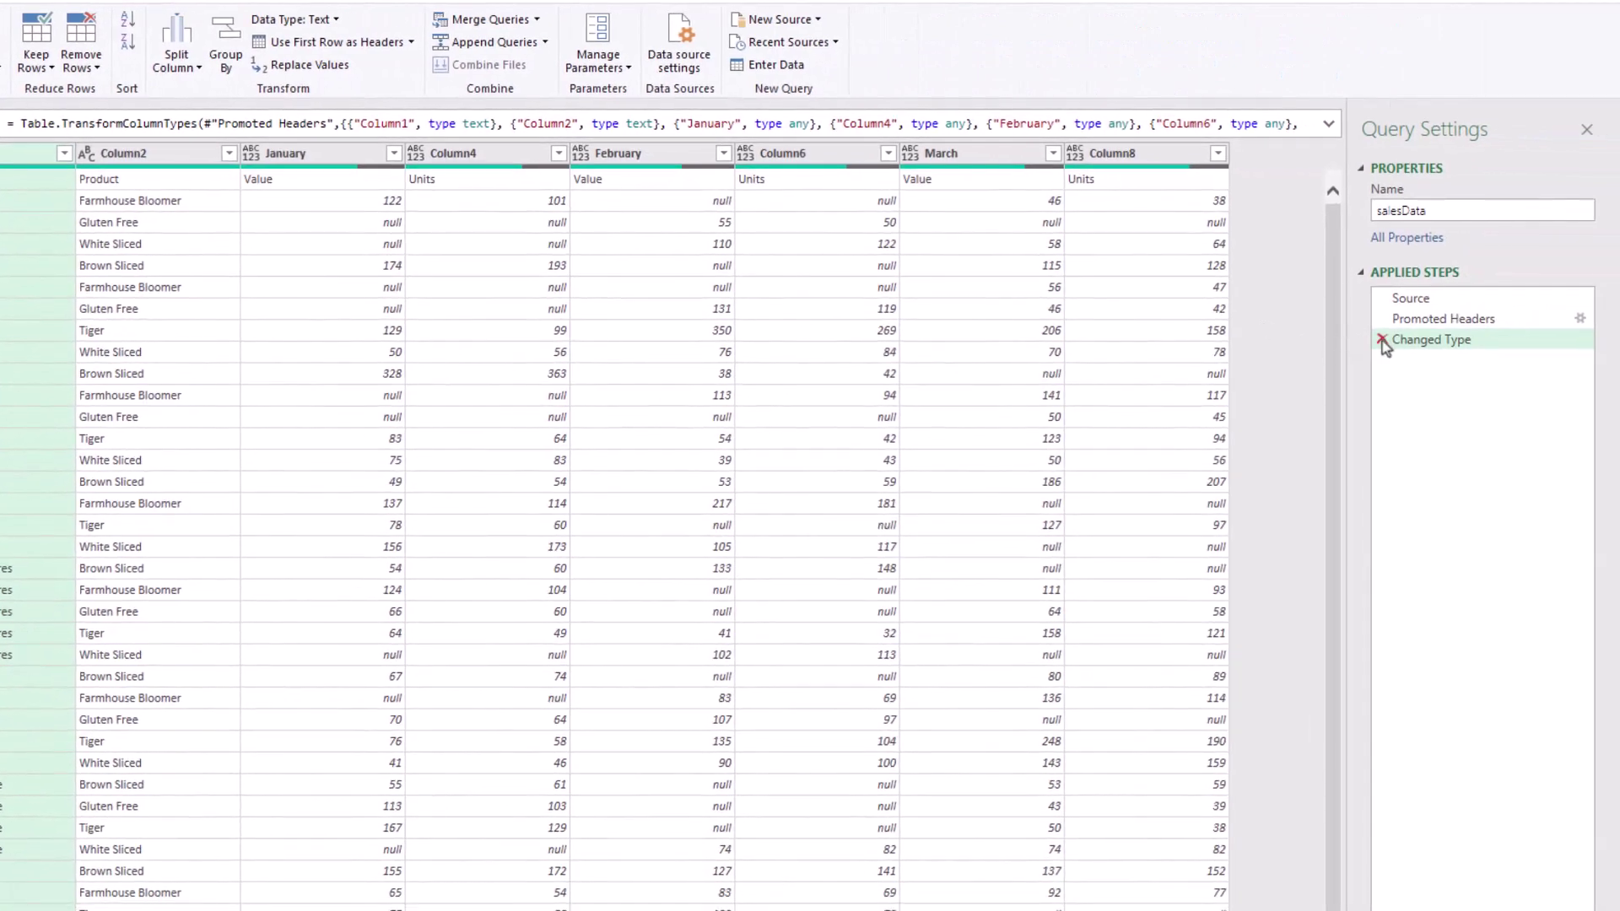
pyautogui.click(1383, 340)
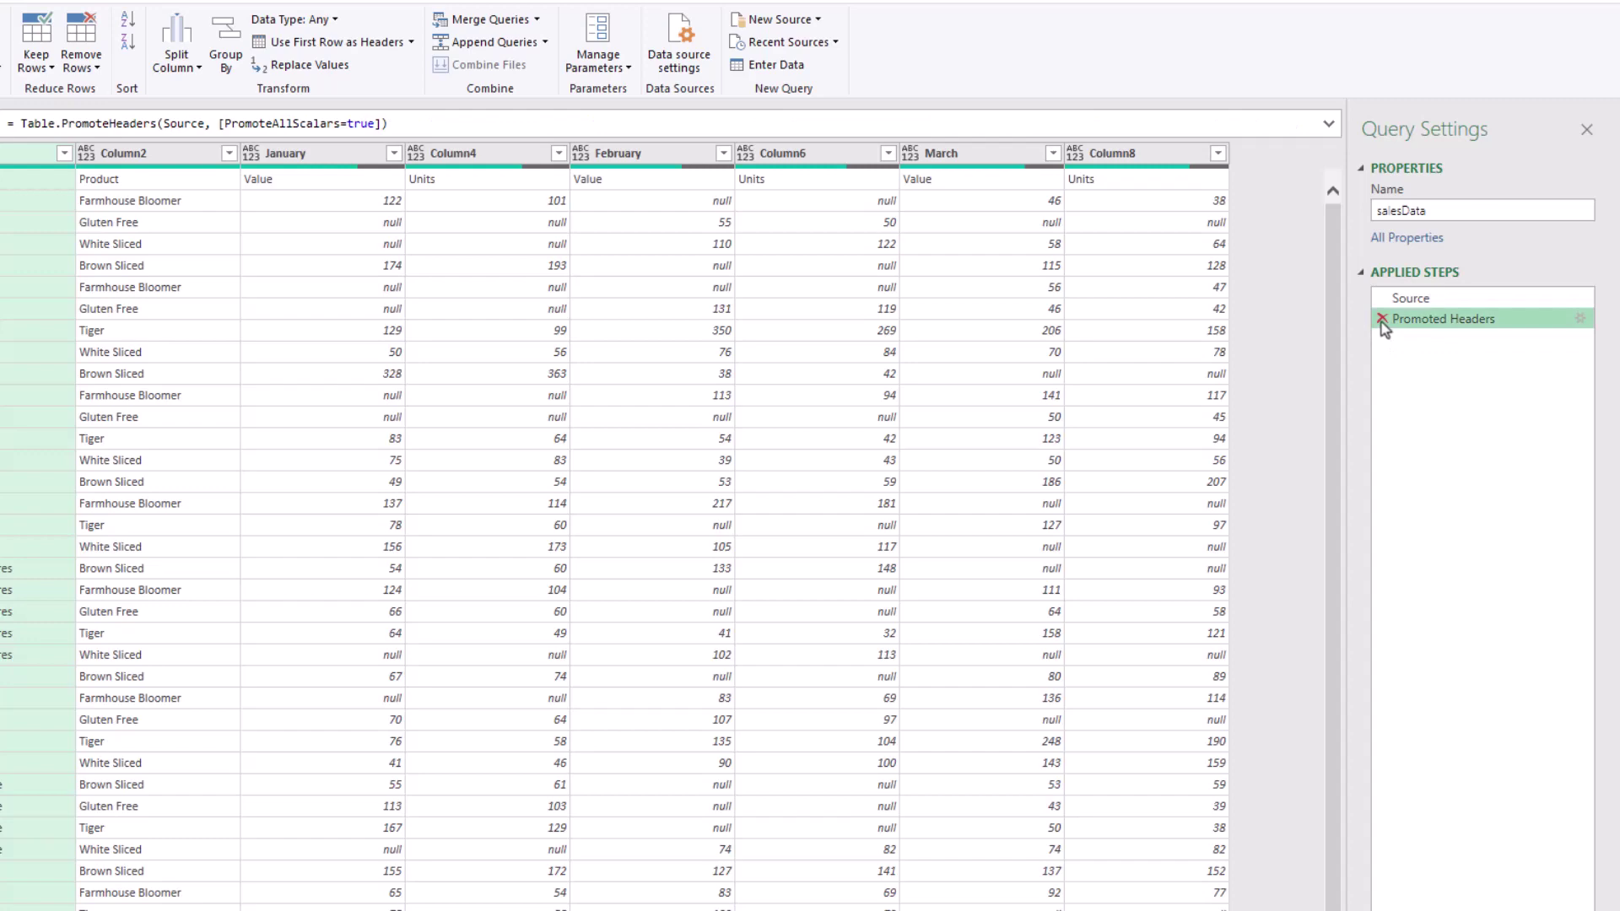
pyautogui.click(1383, 319)
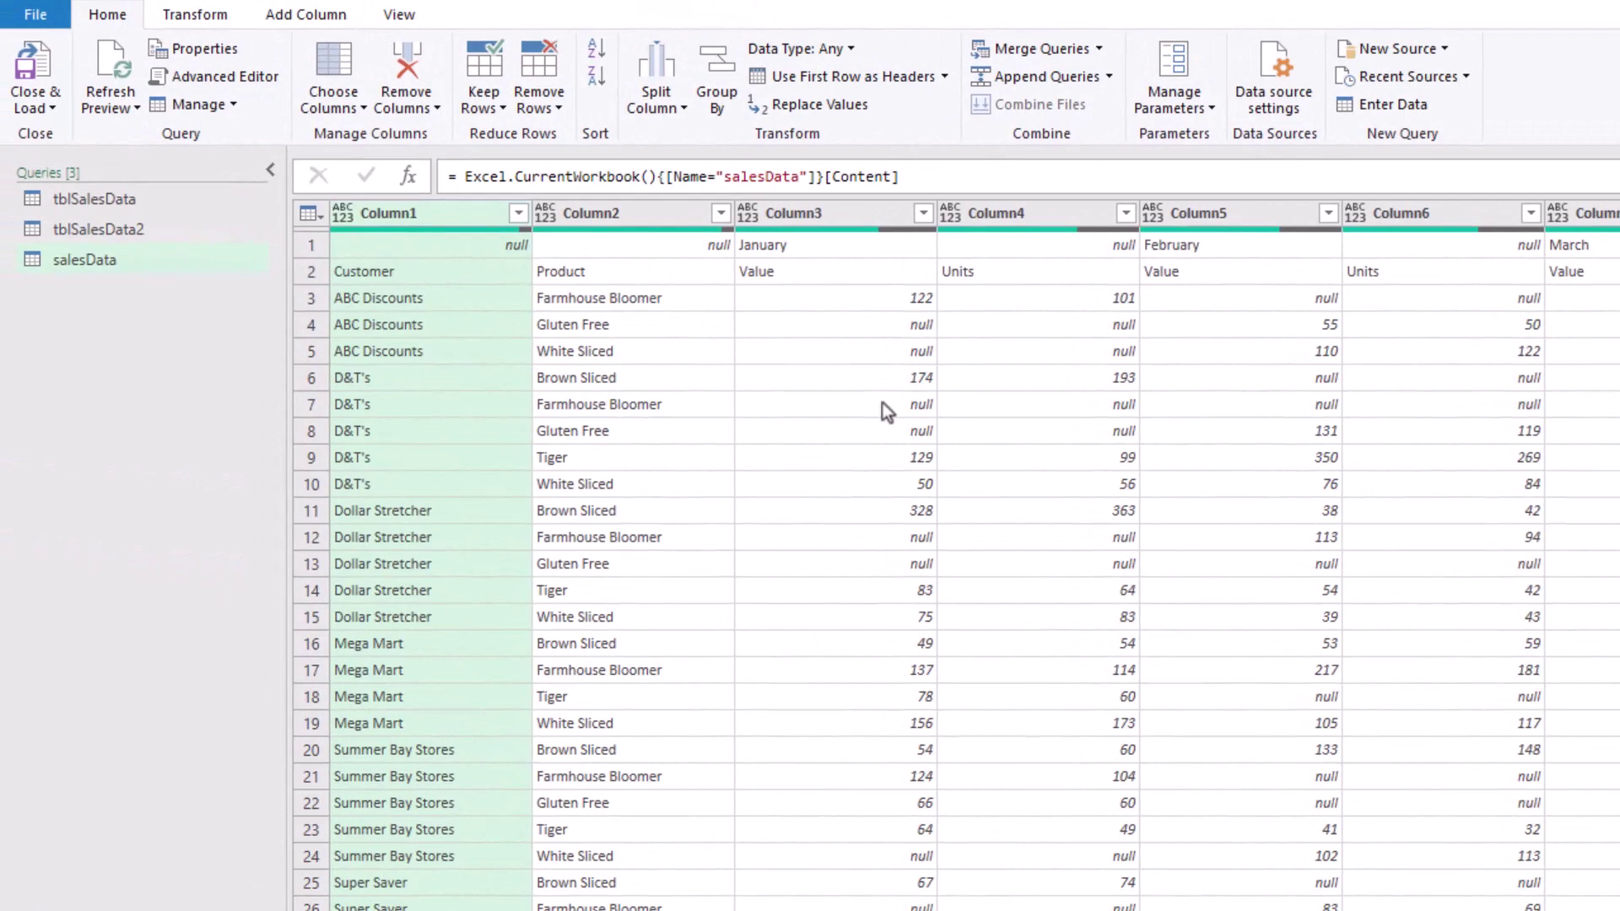
# - Check the null and January cells in row 1, then transpose the salesData table
pyautogui.click(509, 246)
pyautogui.click(580, 245)
pyautogui.click(525, 245)
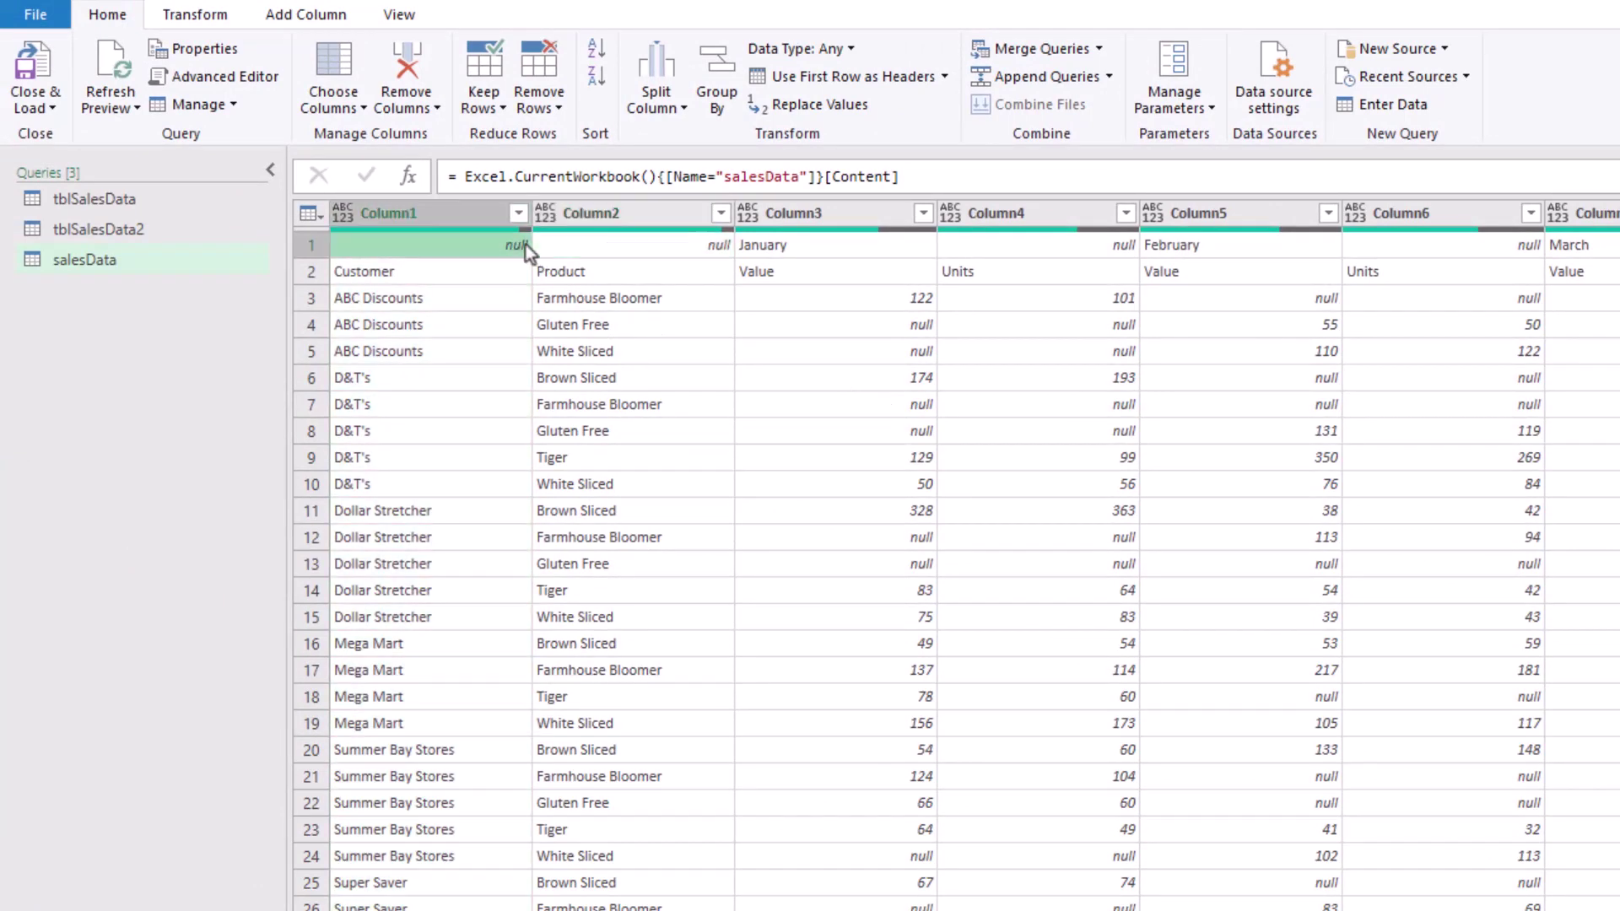
pyautogui.click(854, 255)
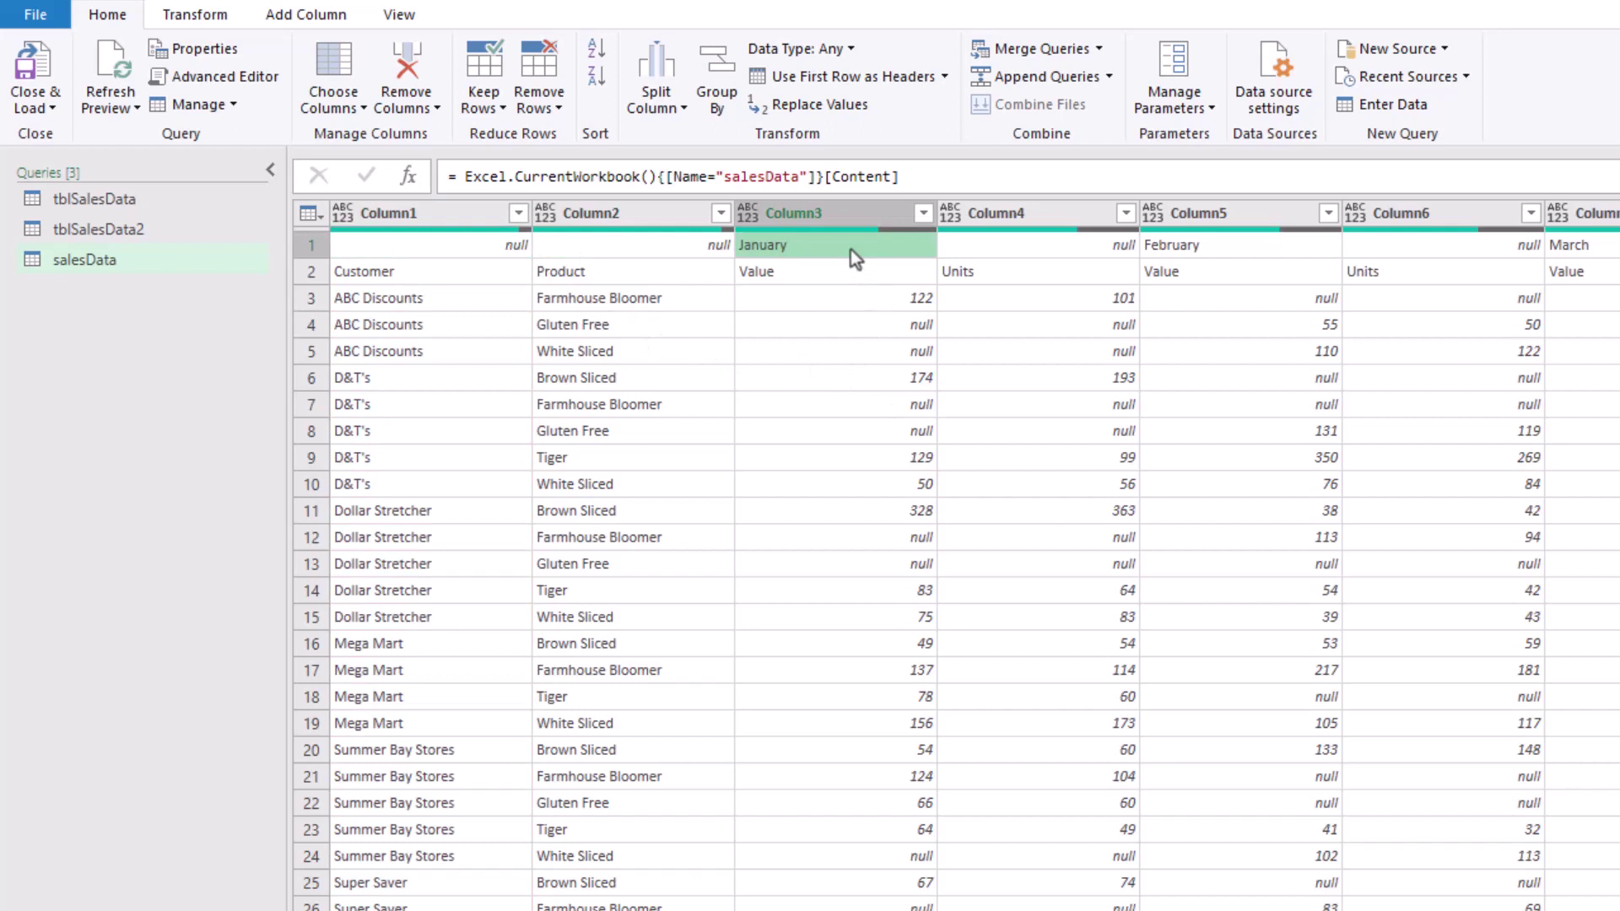
pyautogui.click(1014, 245)
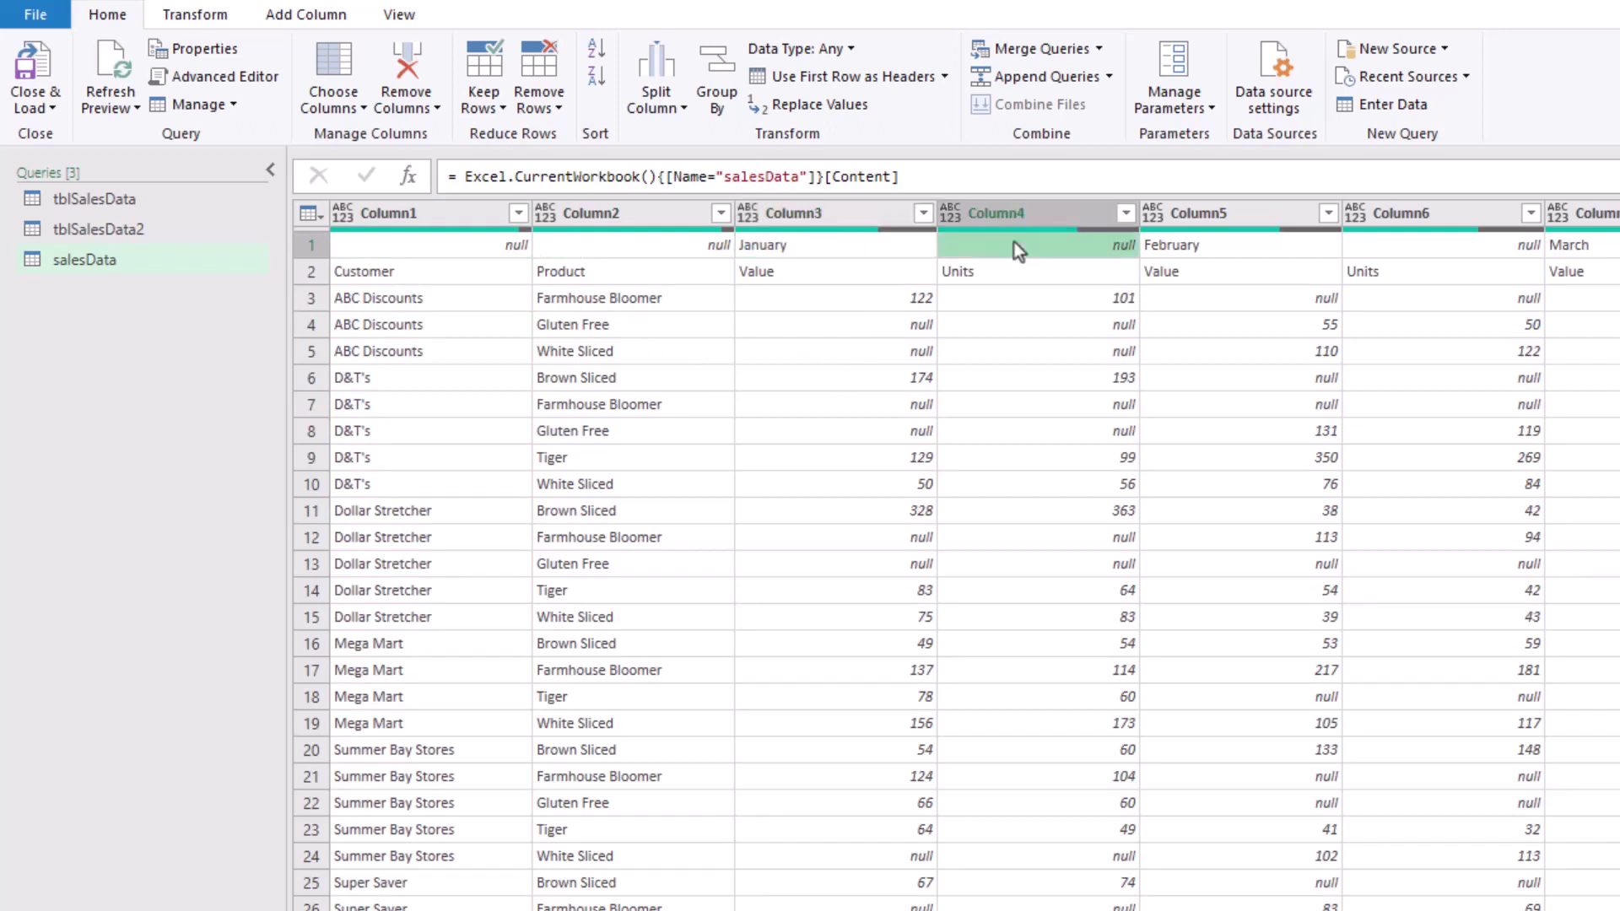
pyautogui.click(910, 240)
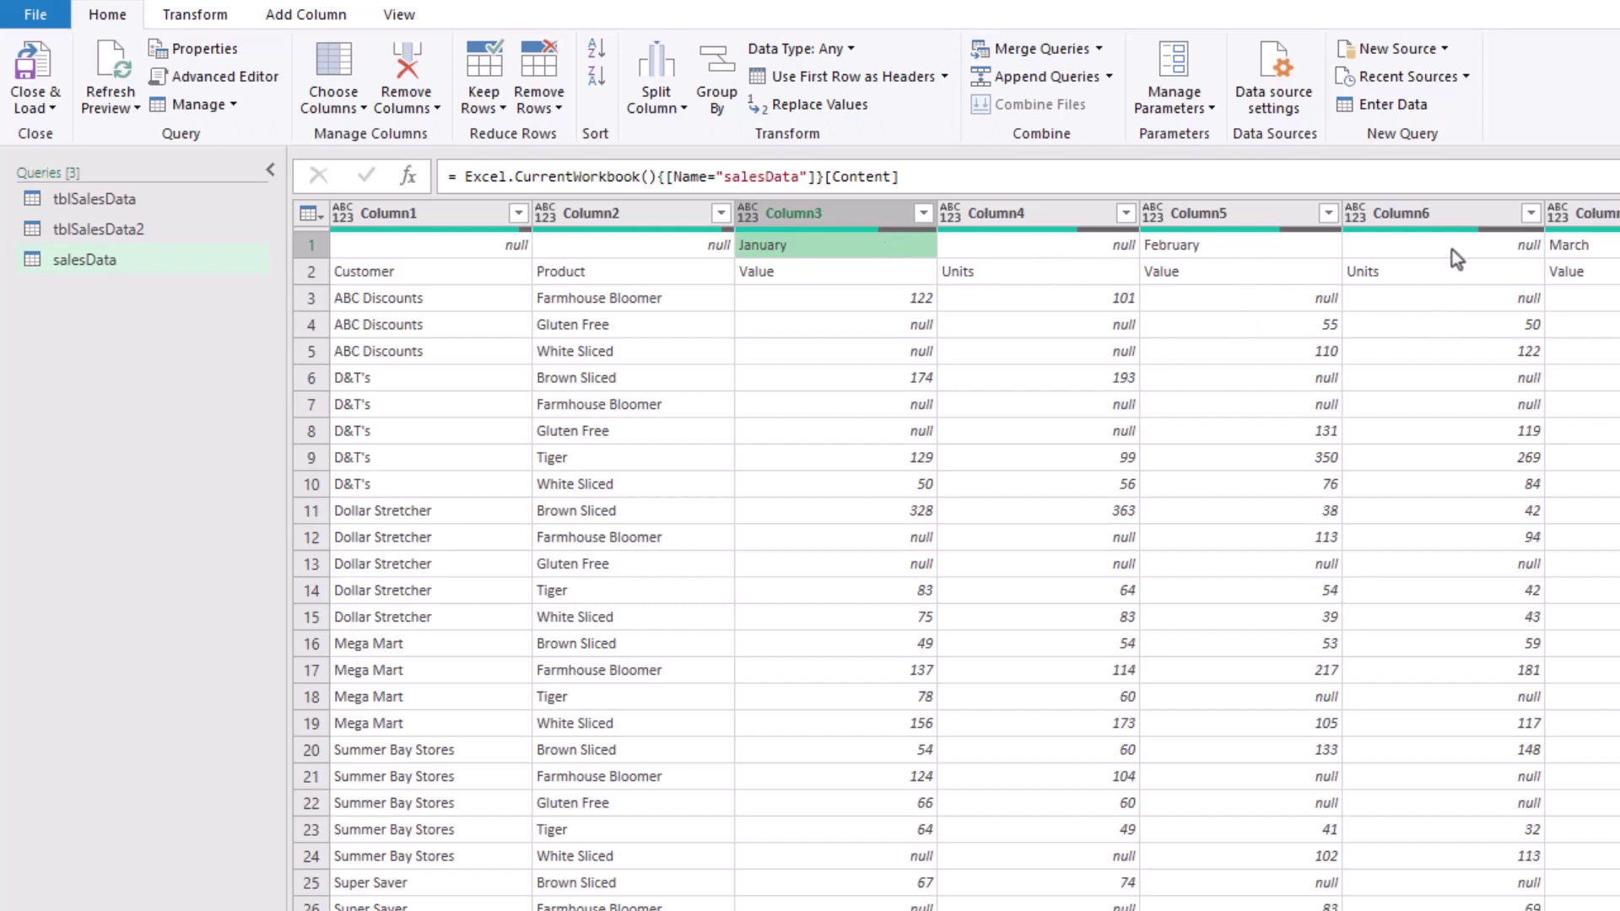
pyautogui.click(194, 15)
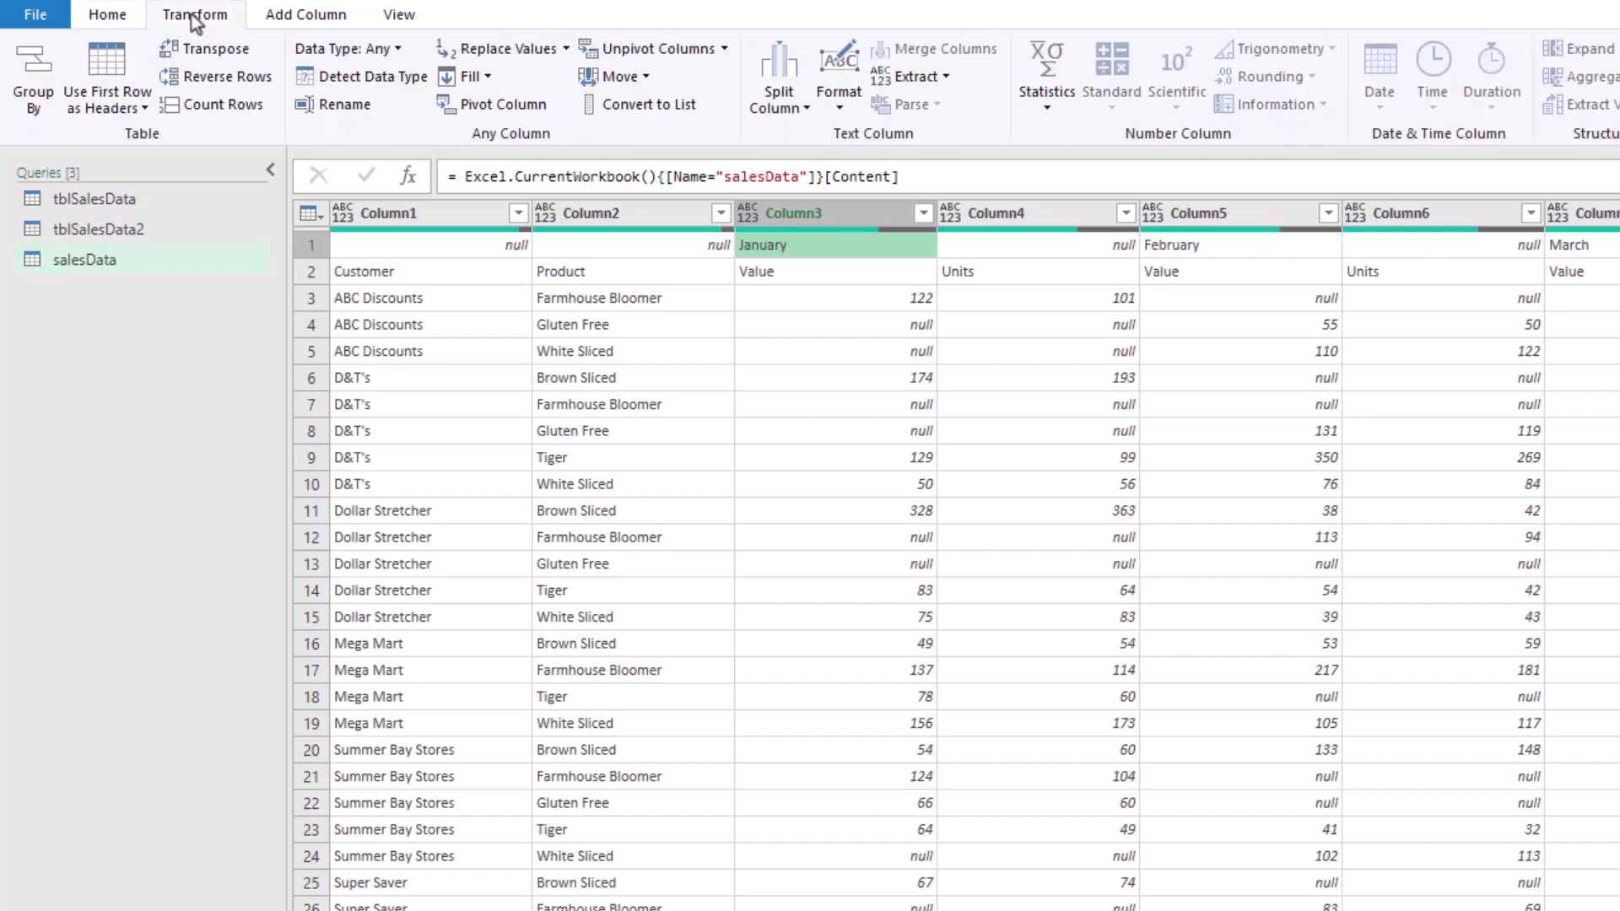
pyautogui.click(213, 54)
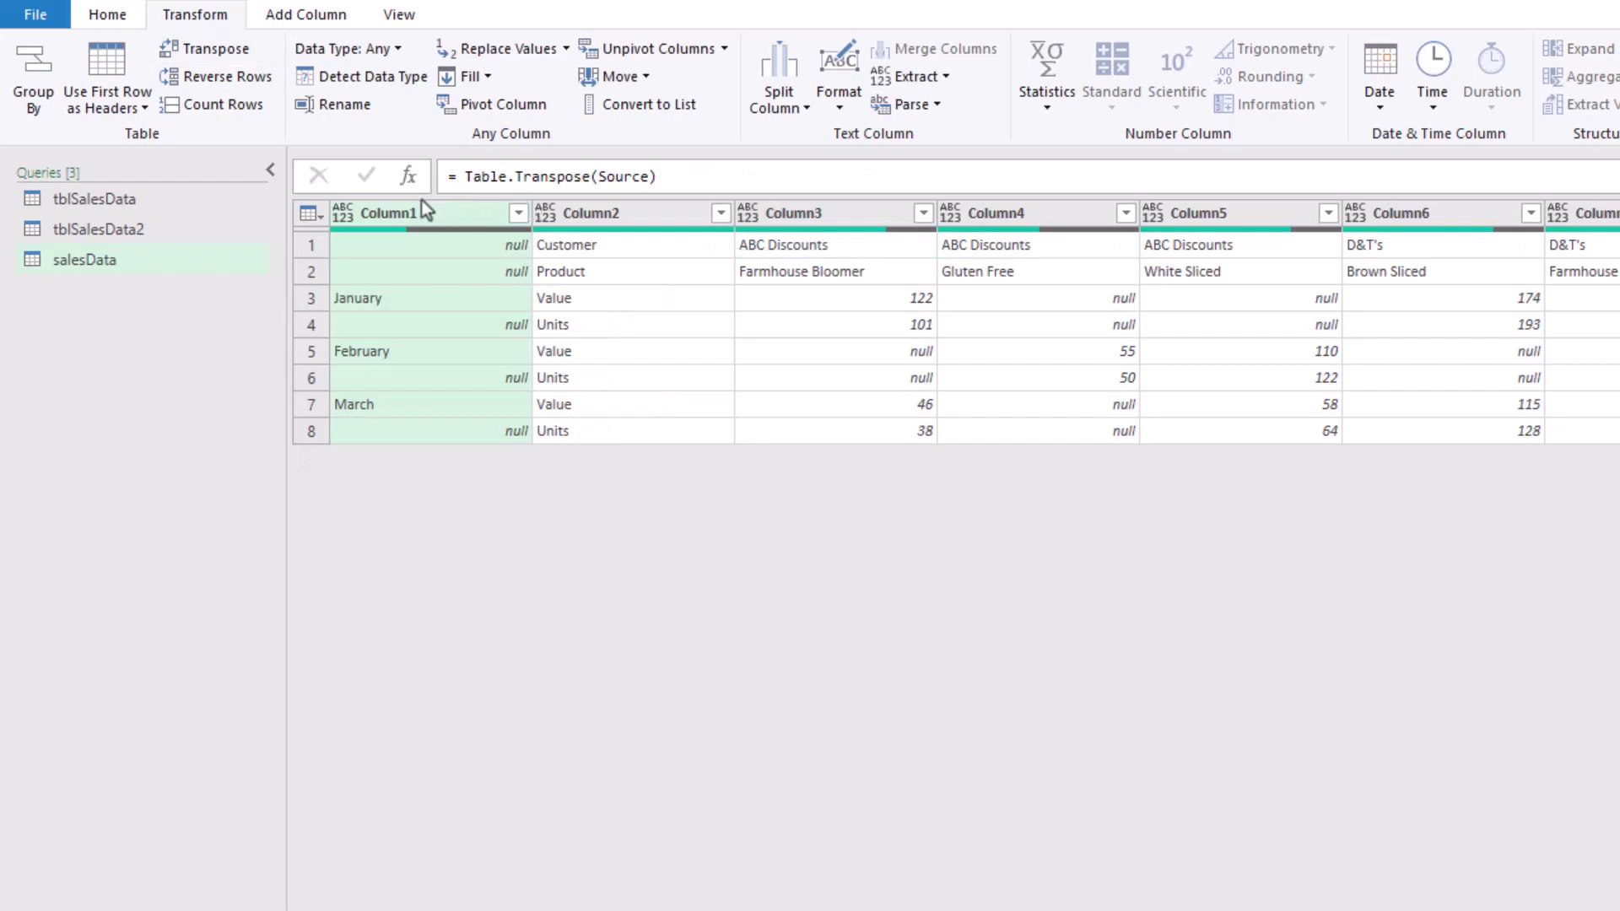
# - Fill months down Column1, then merge Column1 and Column2 with a custom '|' separator
pyautogui.click(489, 76)
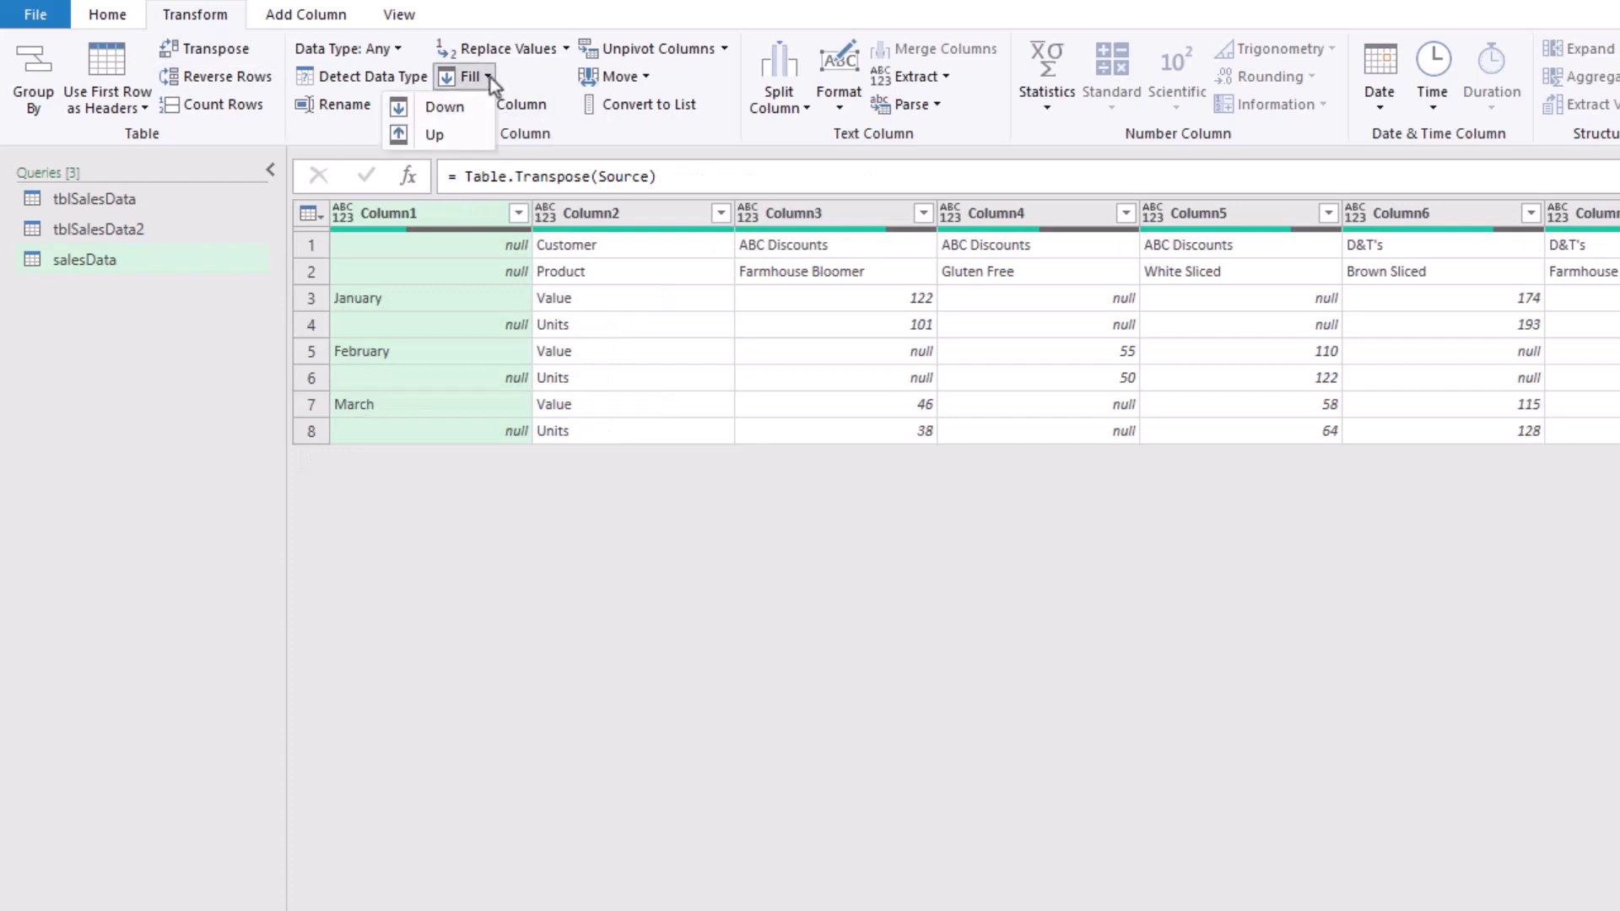
pyautogui.click(467, 115)
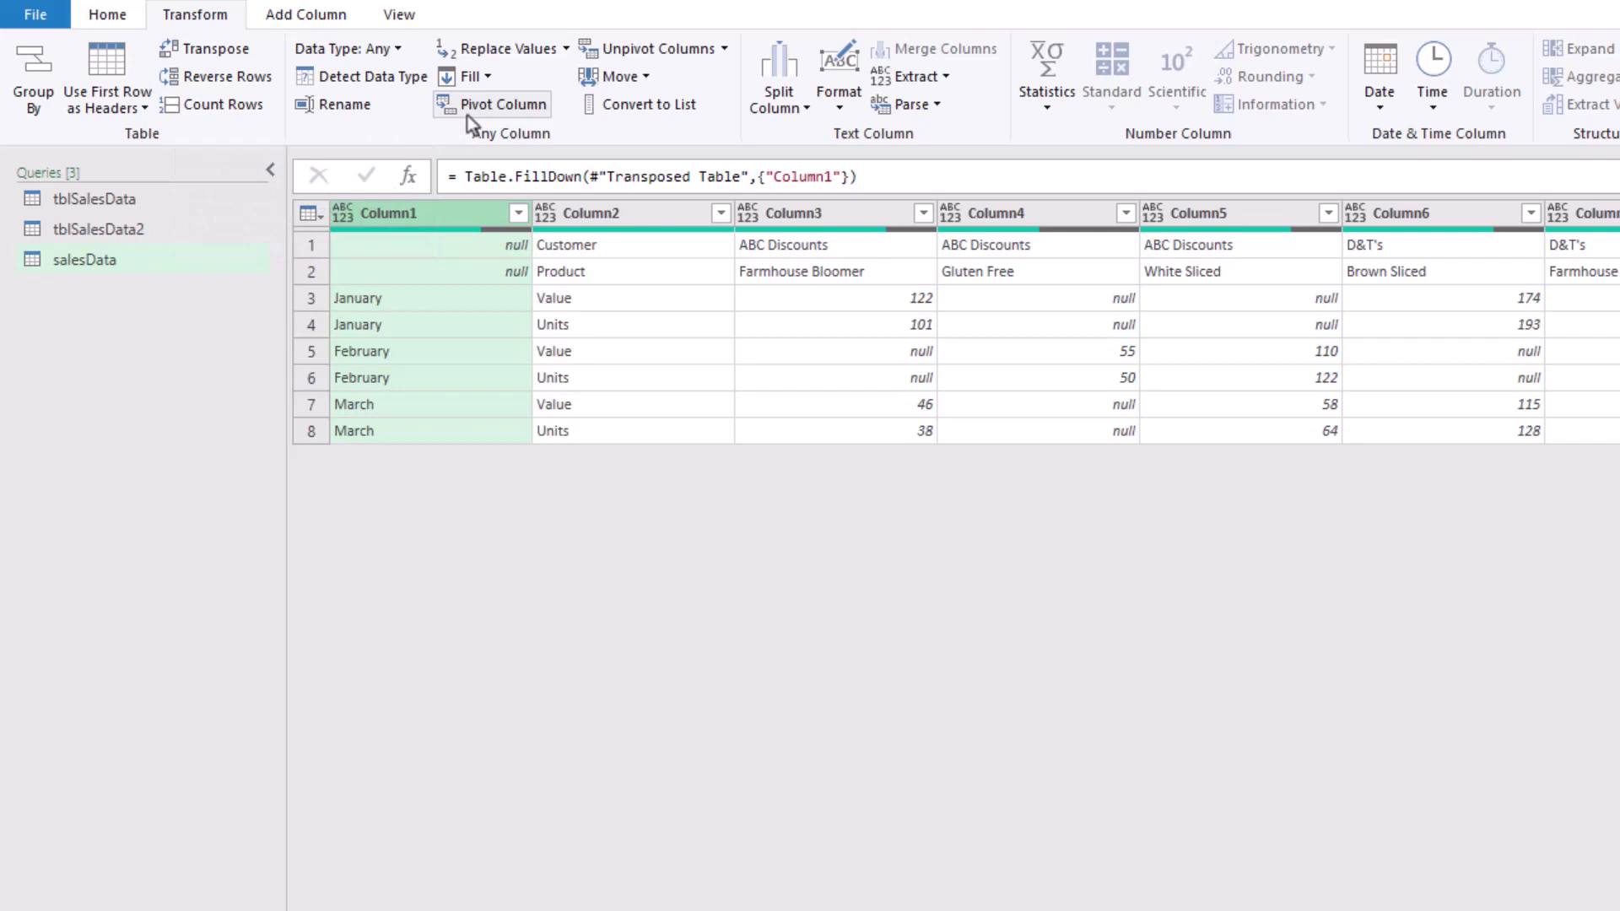
pyautogui.keyDown('shift'); pyautogui.click(628, 216); pyautogui.keyUp('shift')
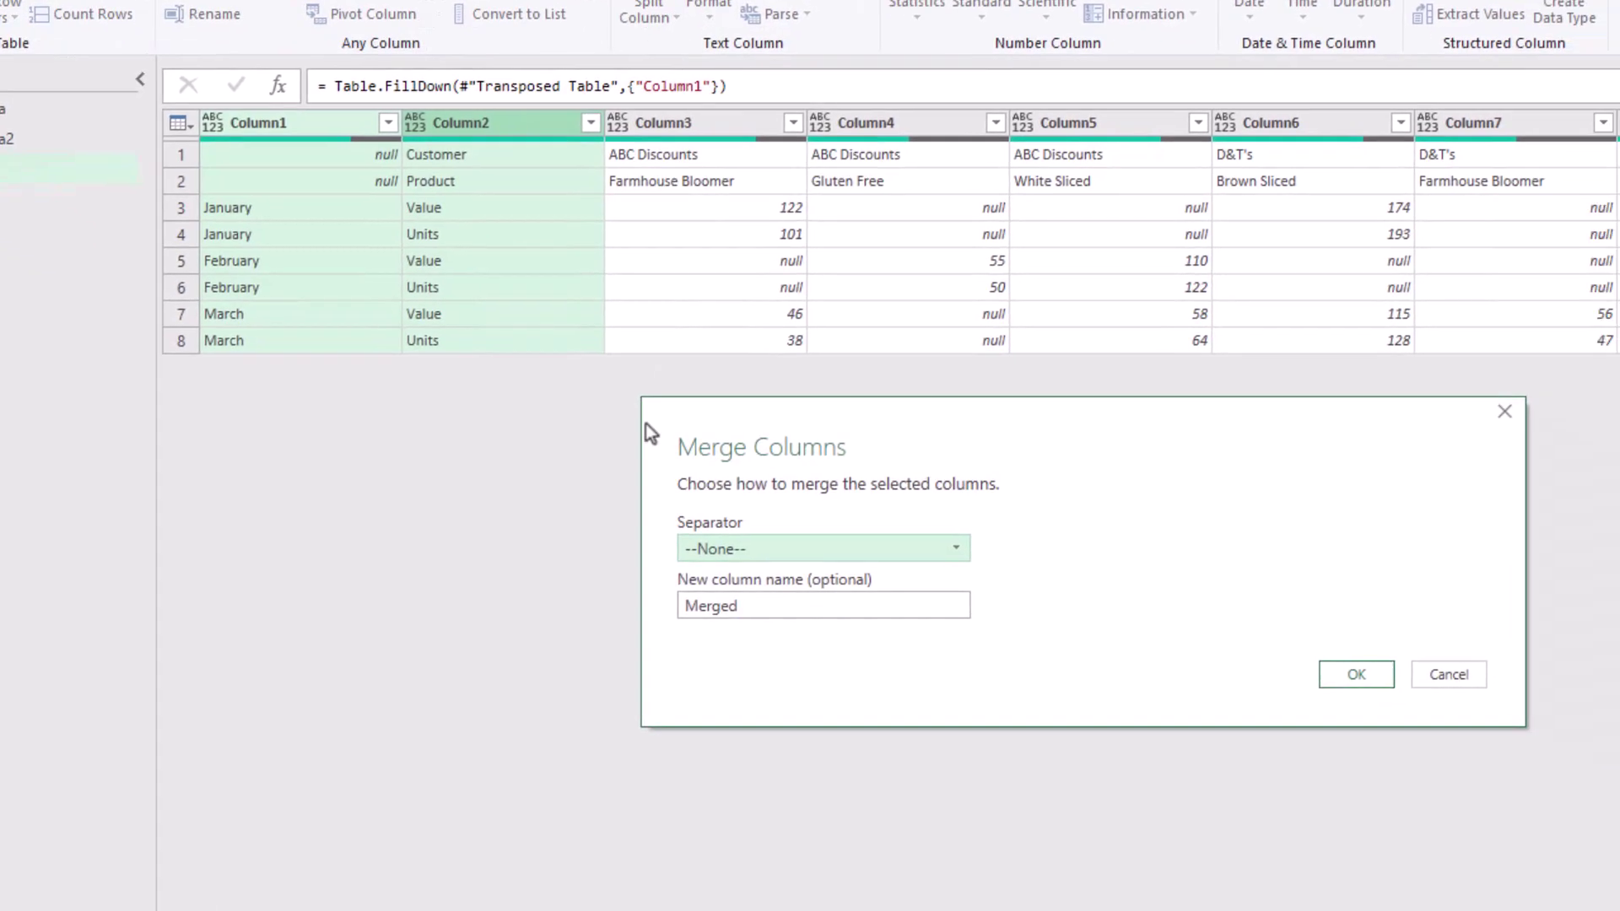
pyautogui.click(770, 548)
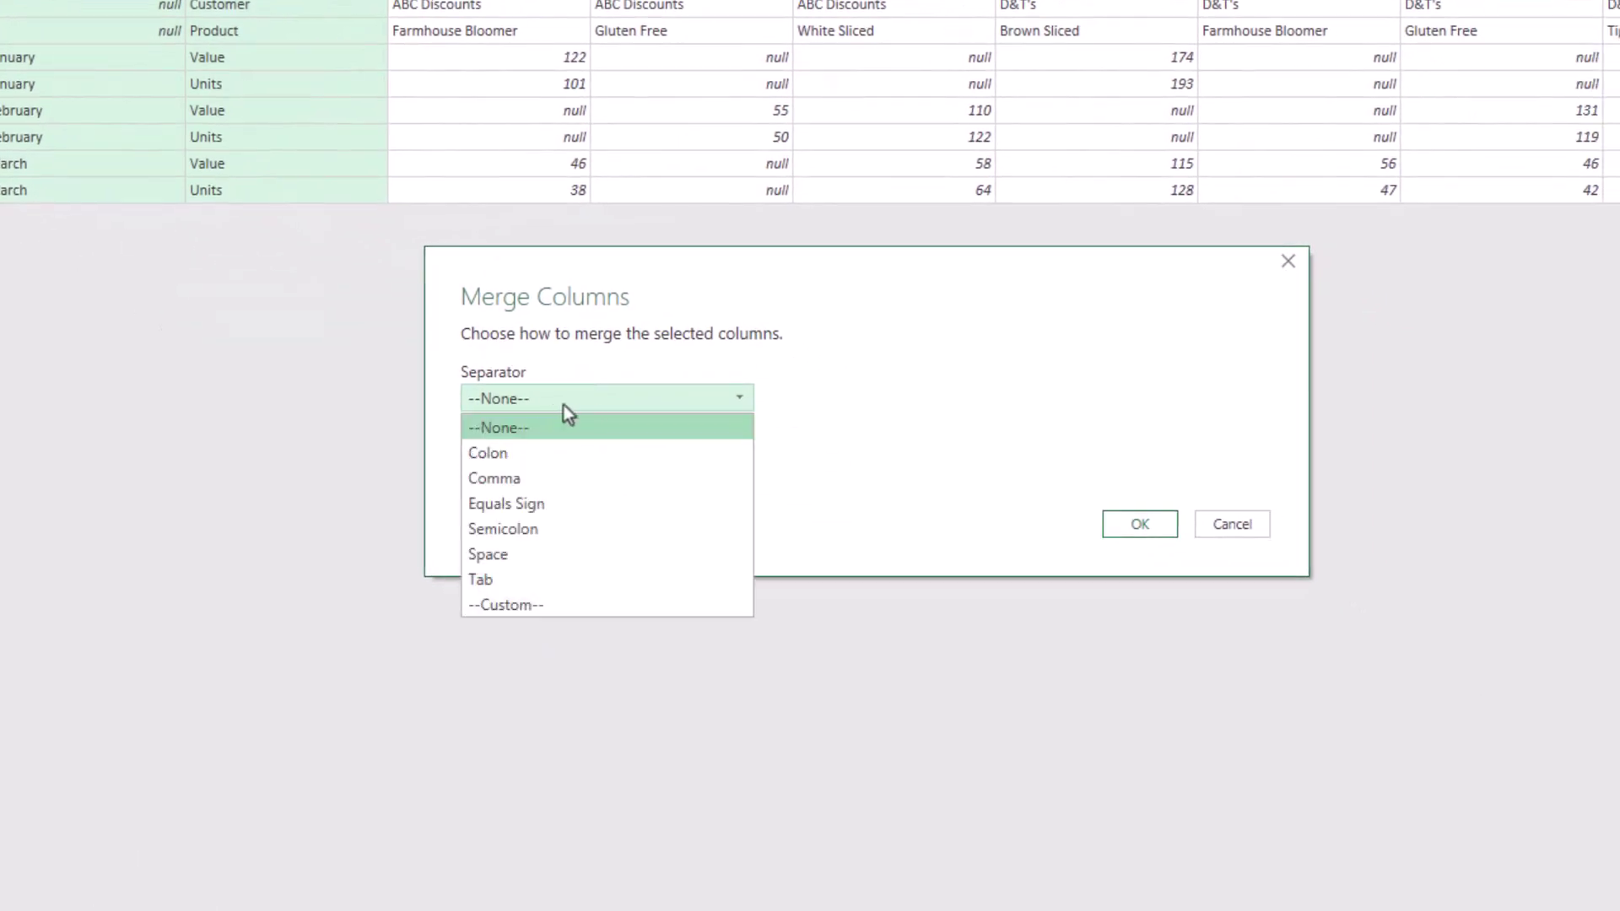
pyautogui.click(527, 605)
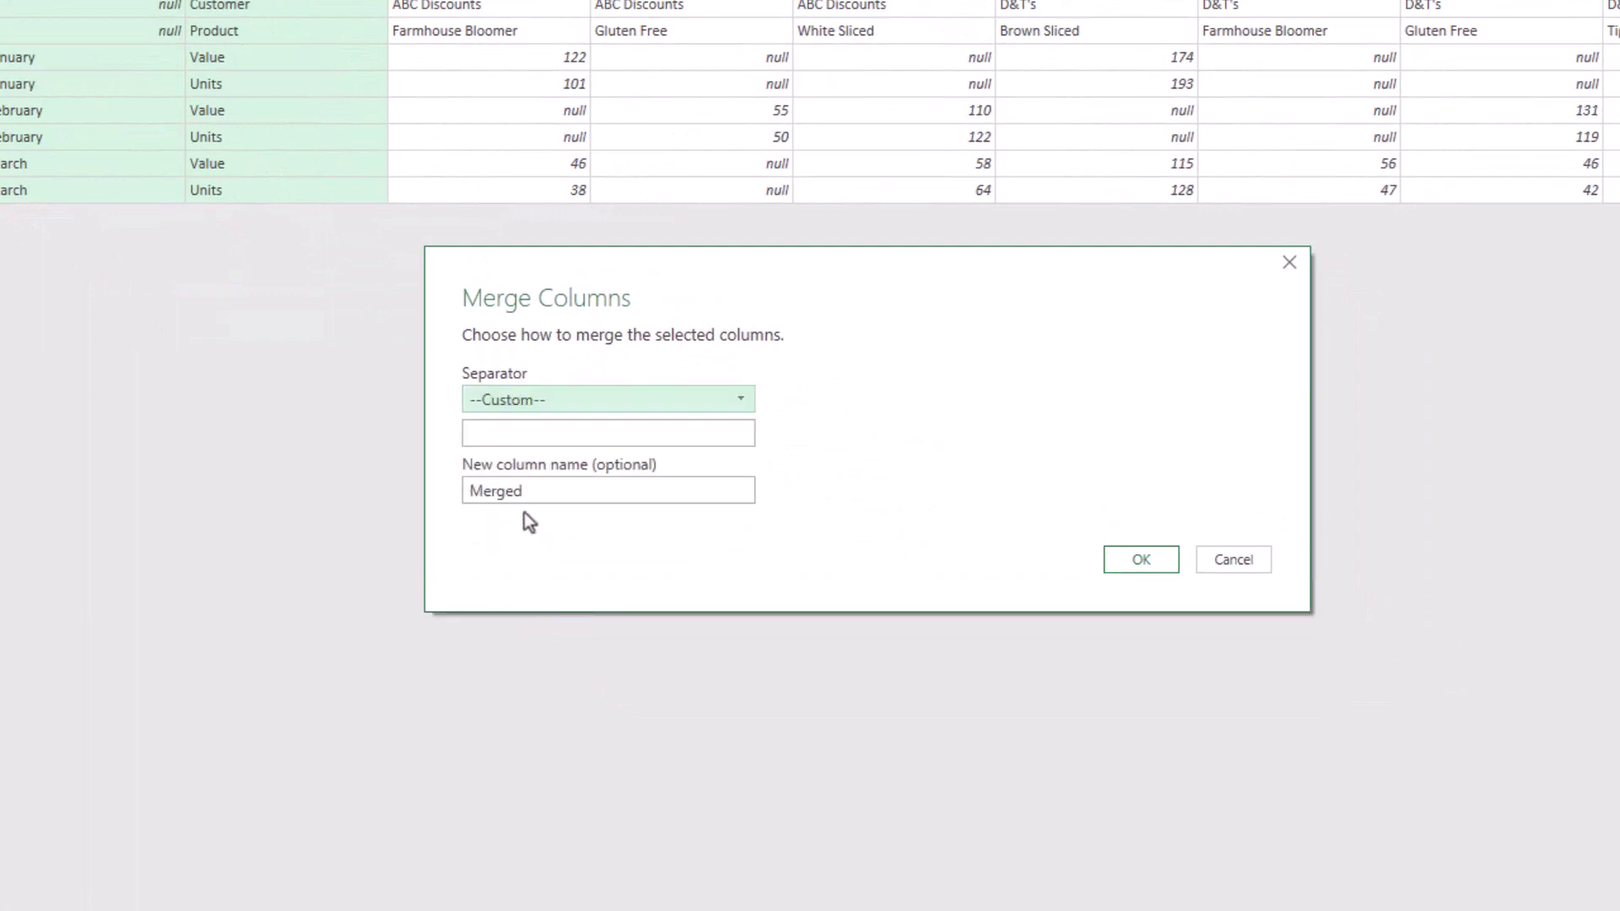
pyautogui.click(540, 436)
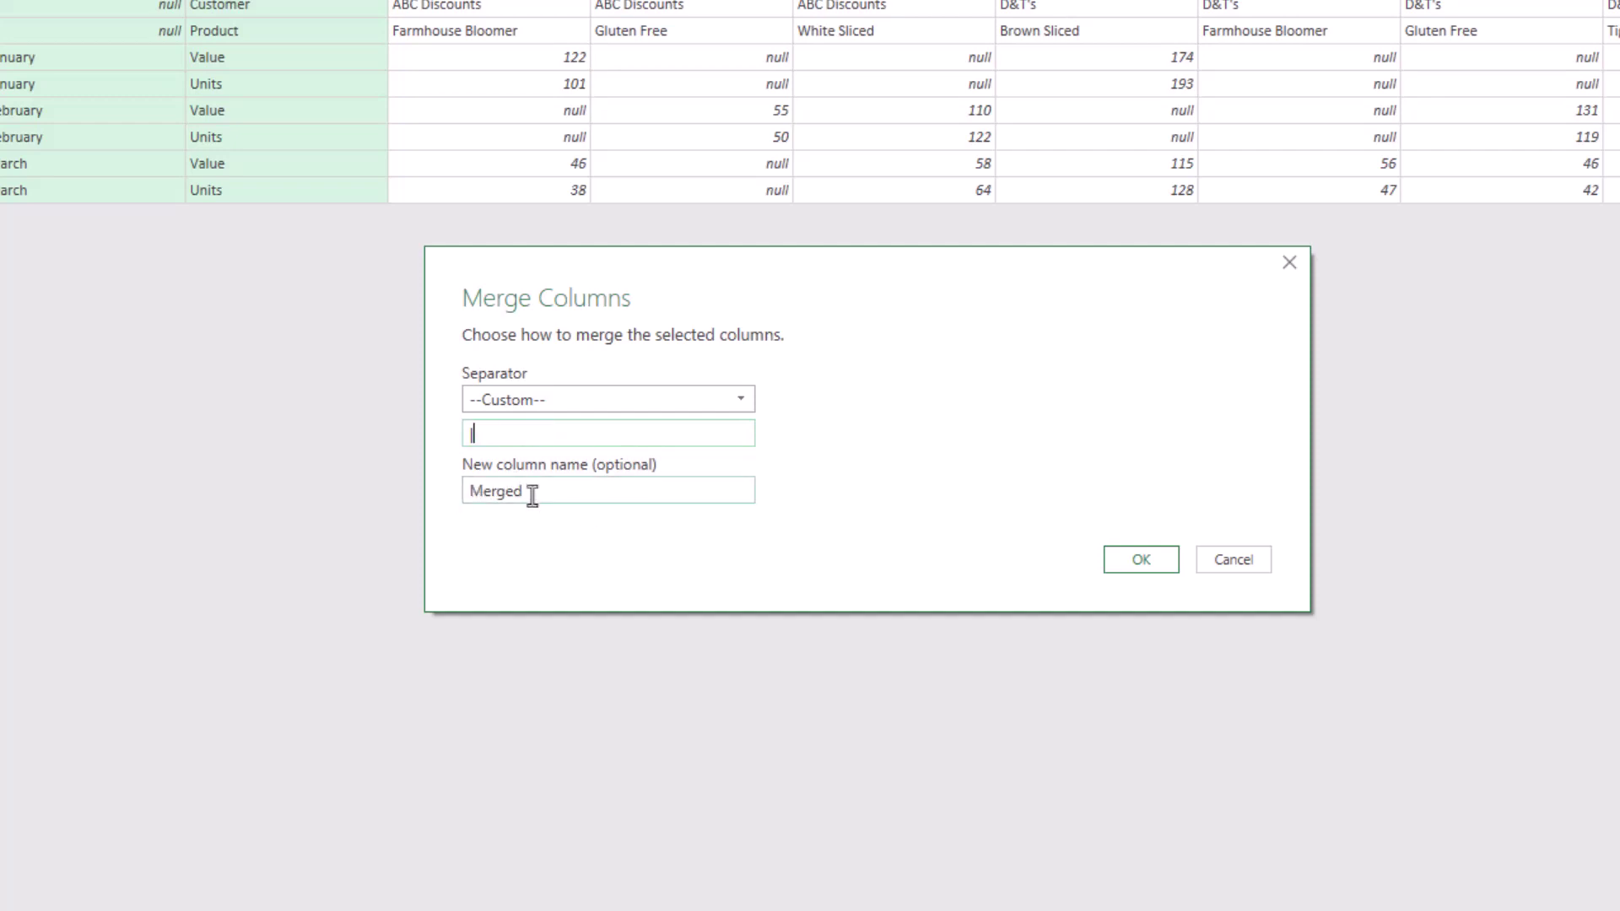
pyautogui.click(1141, 560)
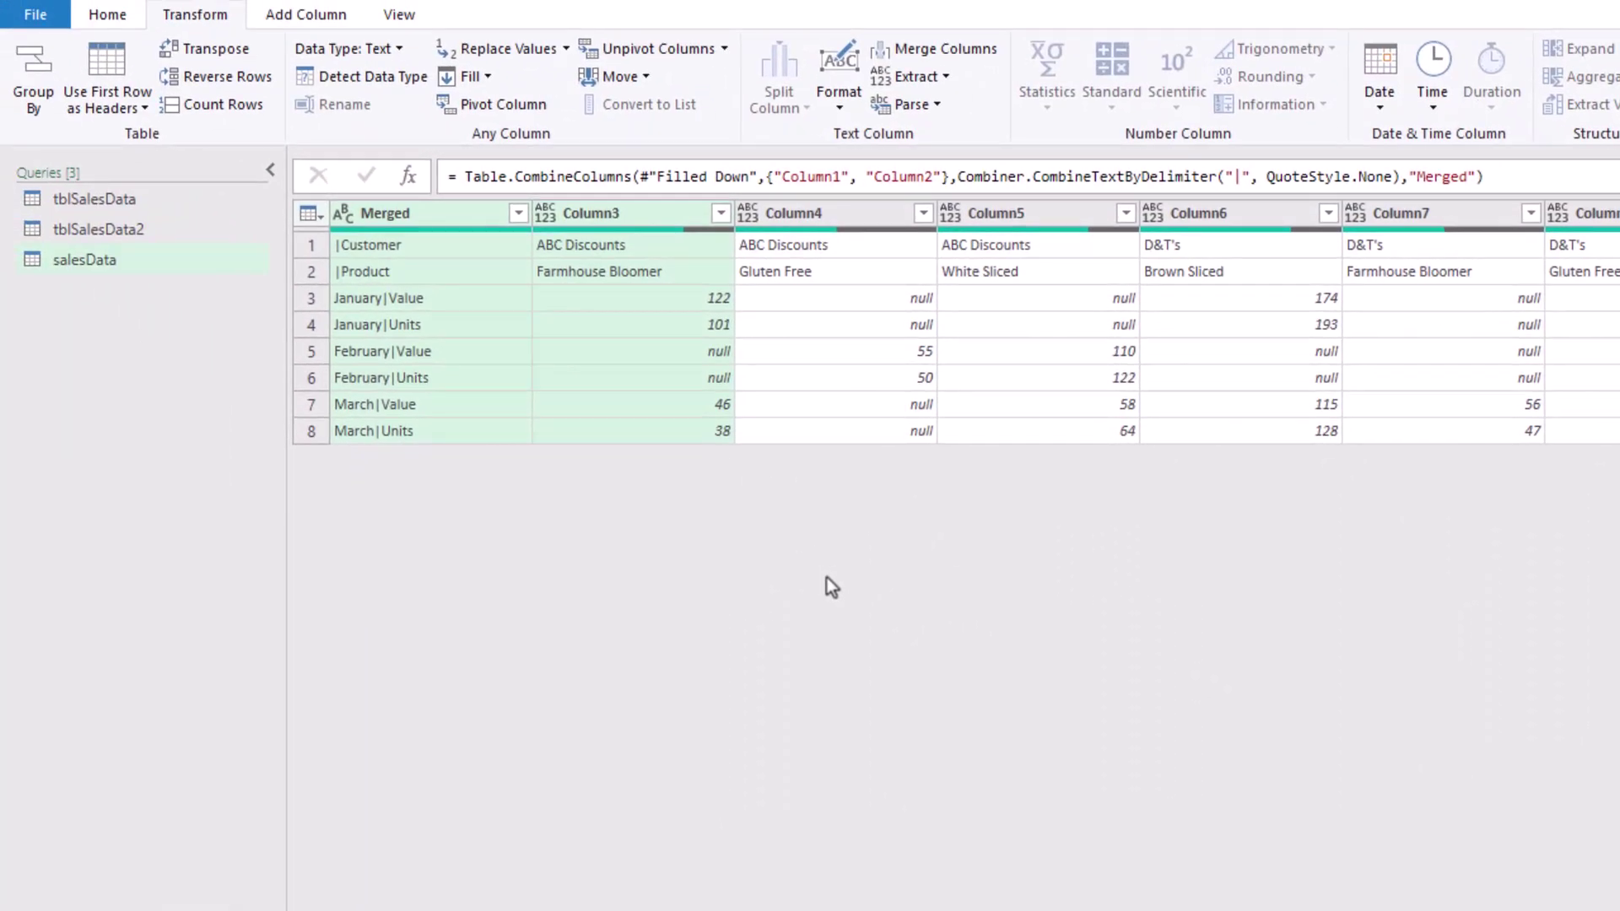
# - Transpose back, remove '|' from Column1 and Column2, and use the first row as headers
pyautogui.click(226, 53)
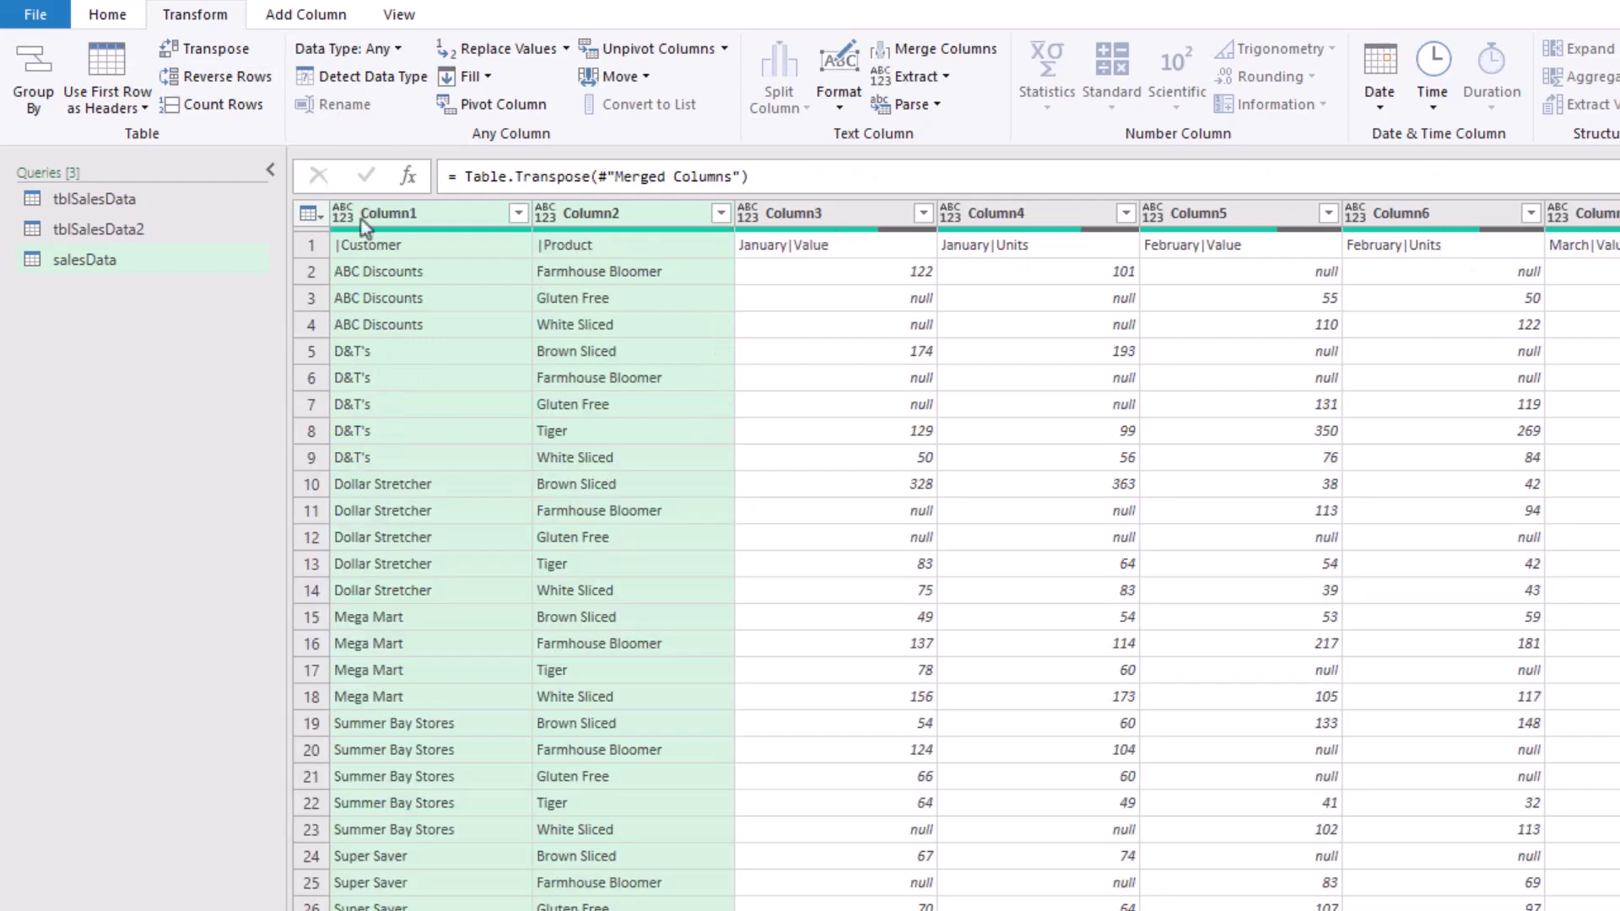
pyautogui.click(321, 244)
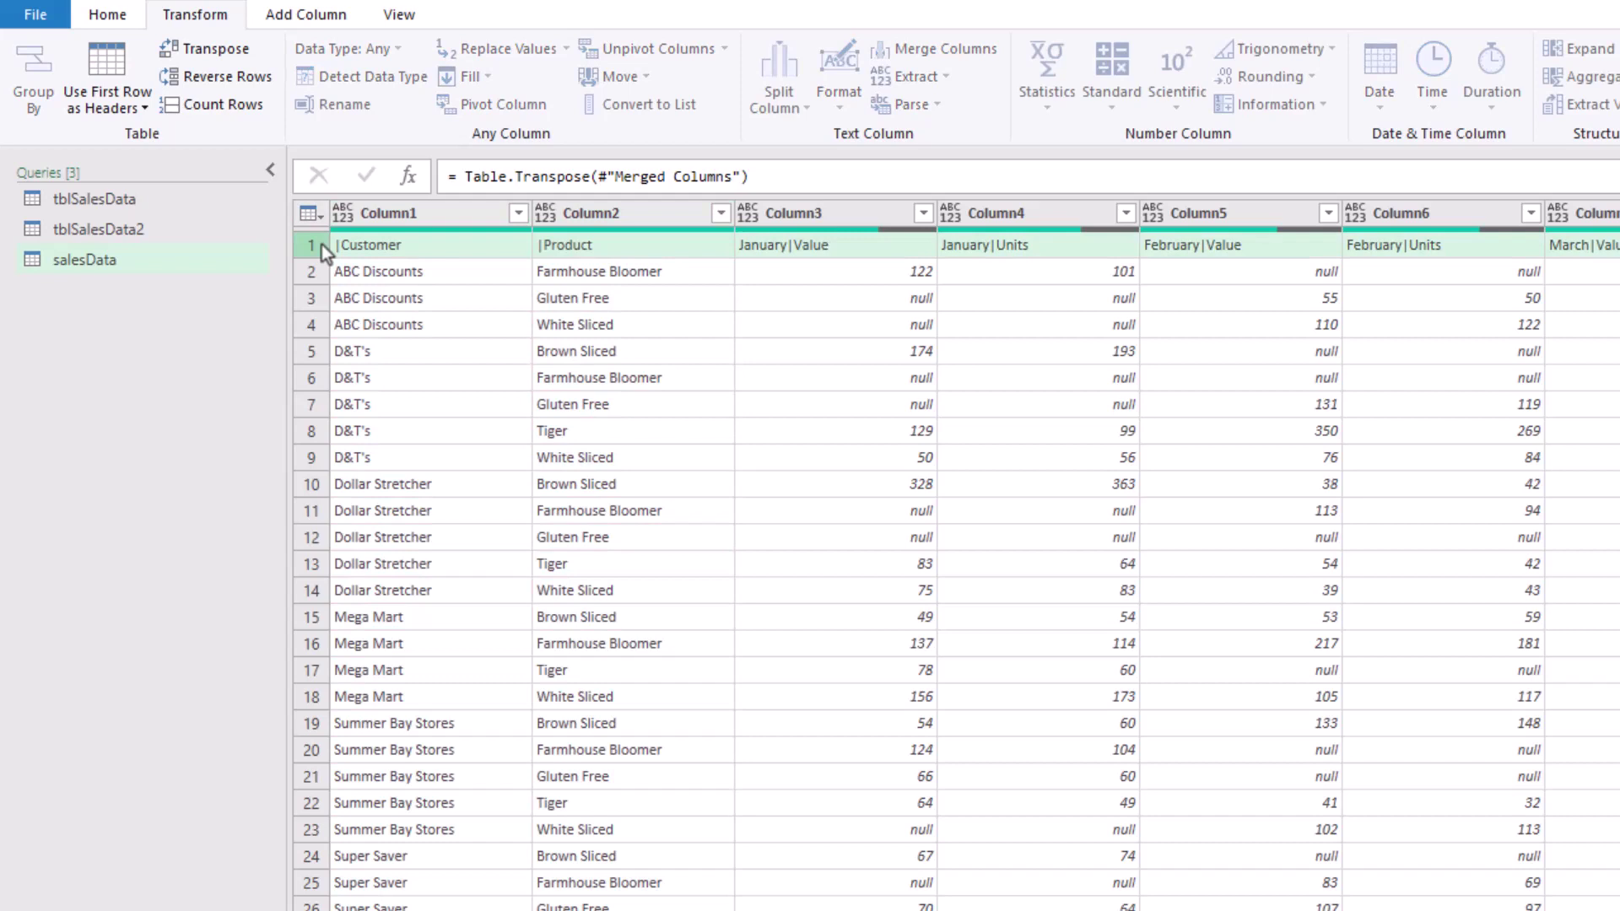
pyautogui.click(410, 215)
pyautogui.keyDown('shift'); pyautogui.click(624, 216); pyautogui.keyUp('shift')
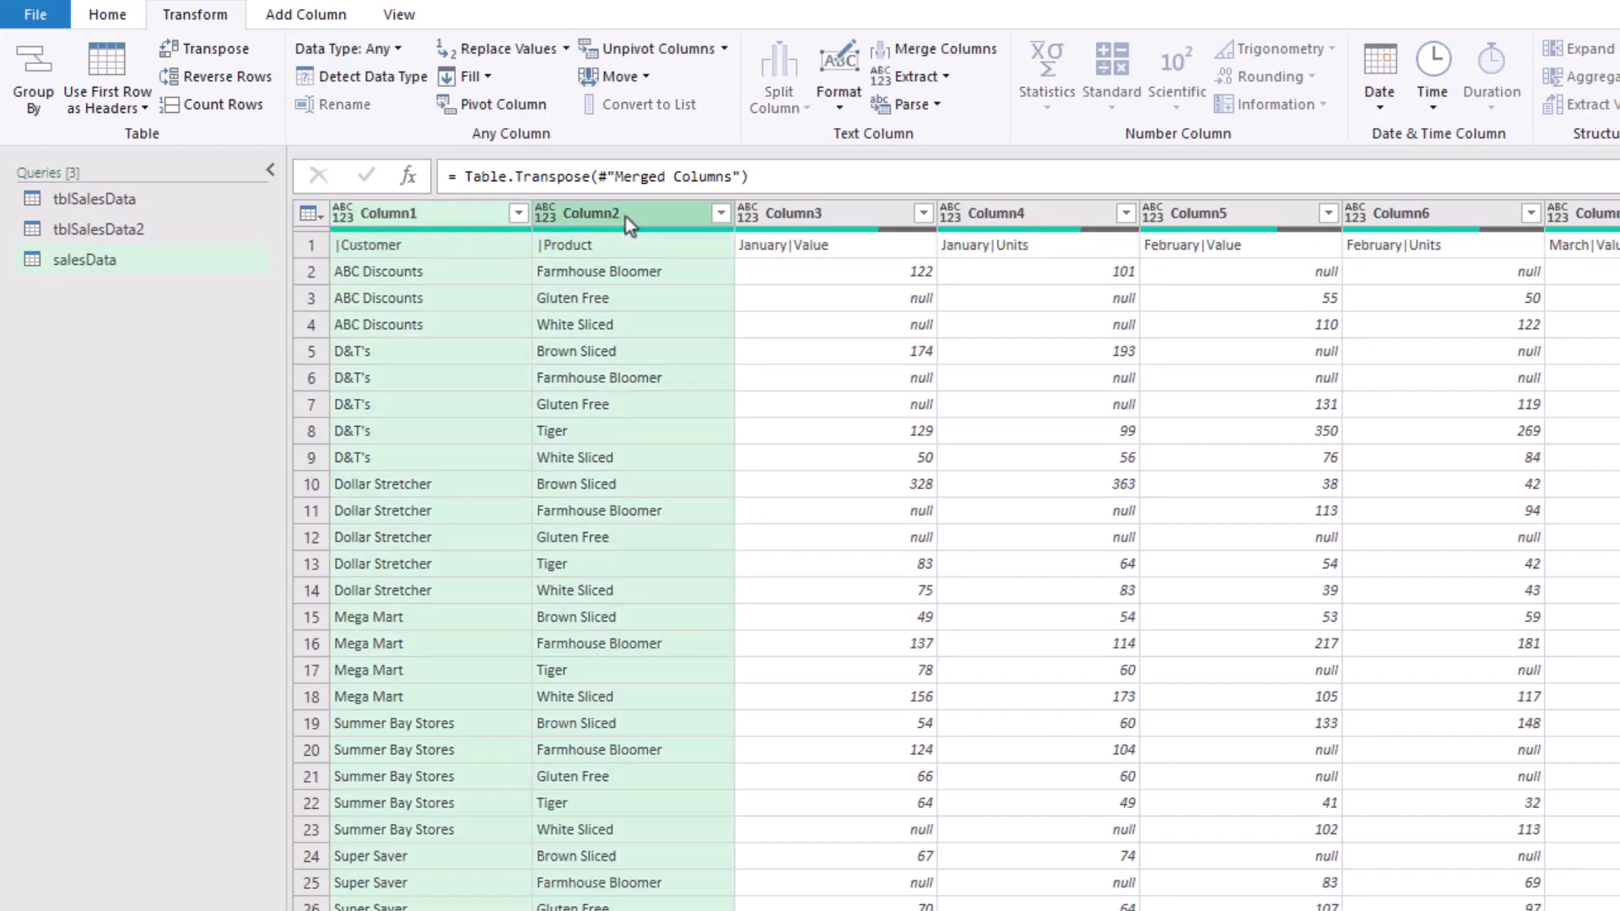
pyautogui.click(534, 48)
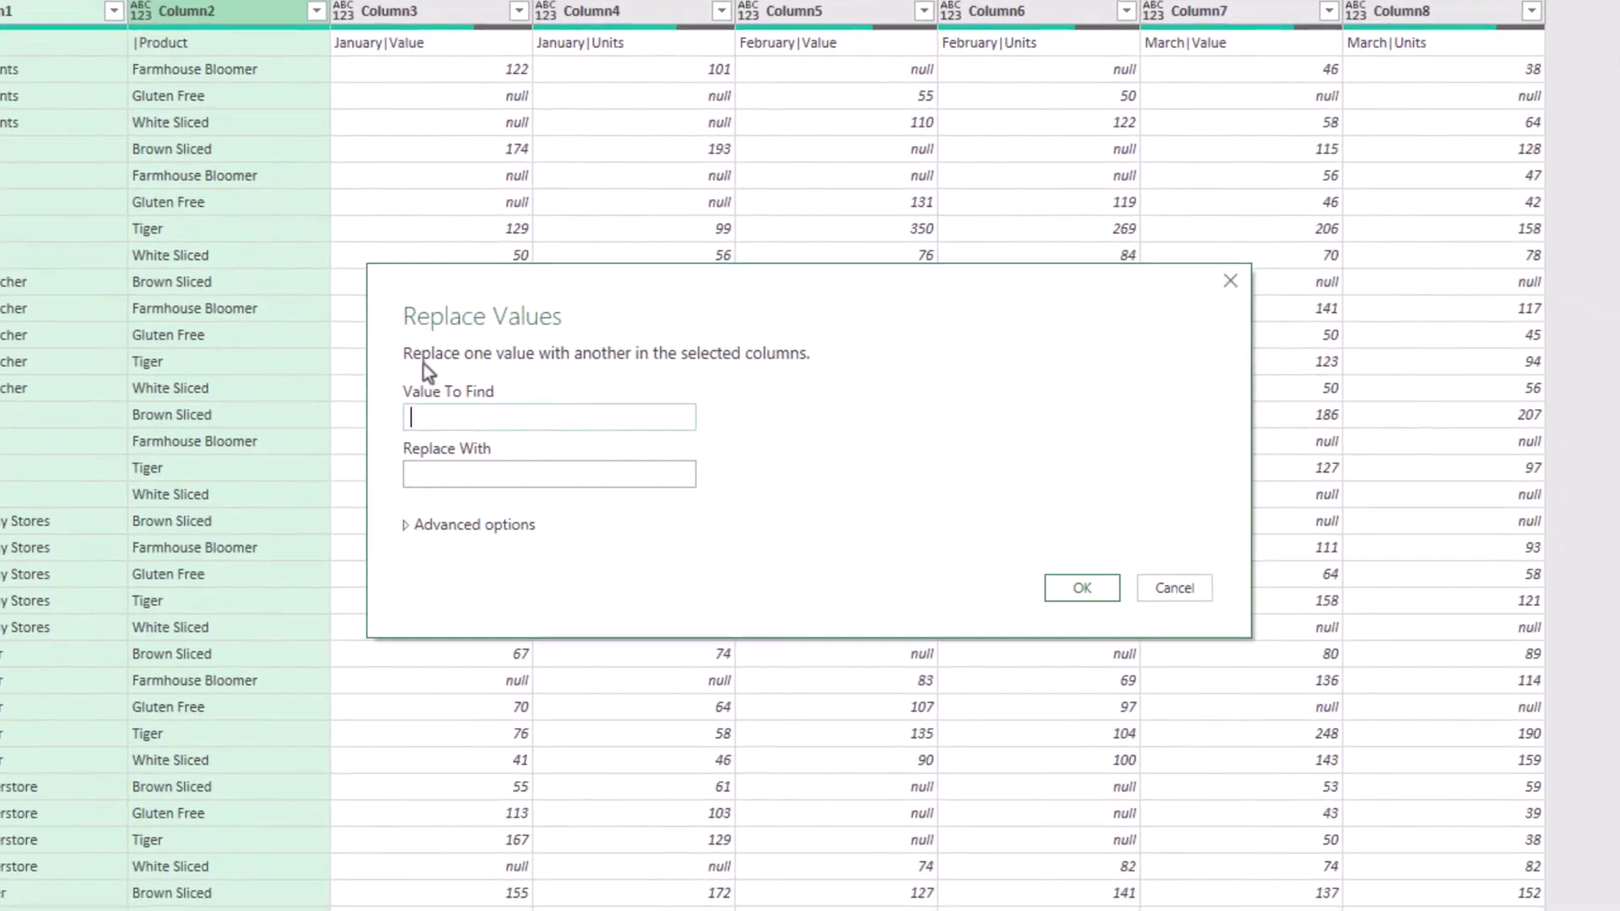
pyautogui.click(524, 476)
pyautogui.click(1065, 591)
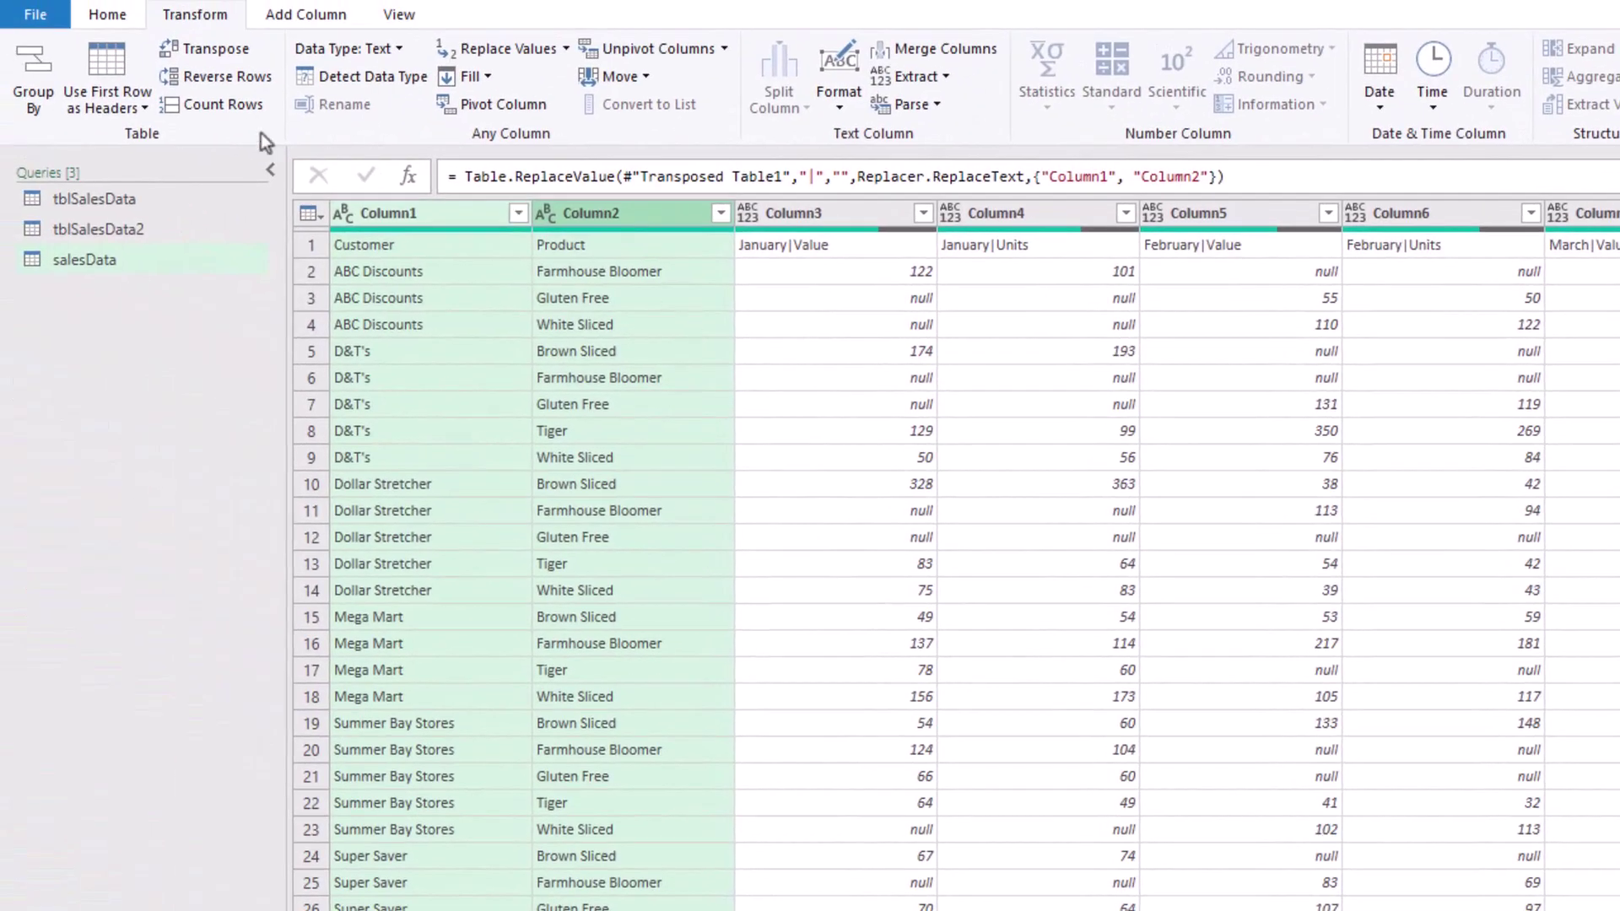
pyautogui.click(119, 65)
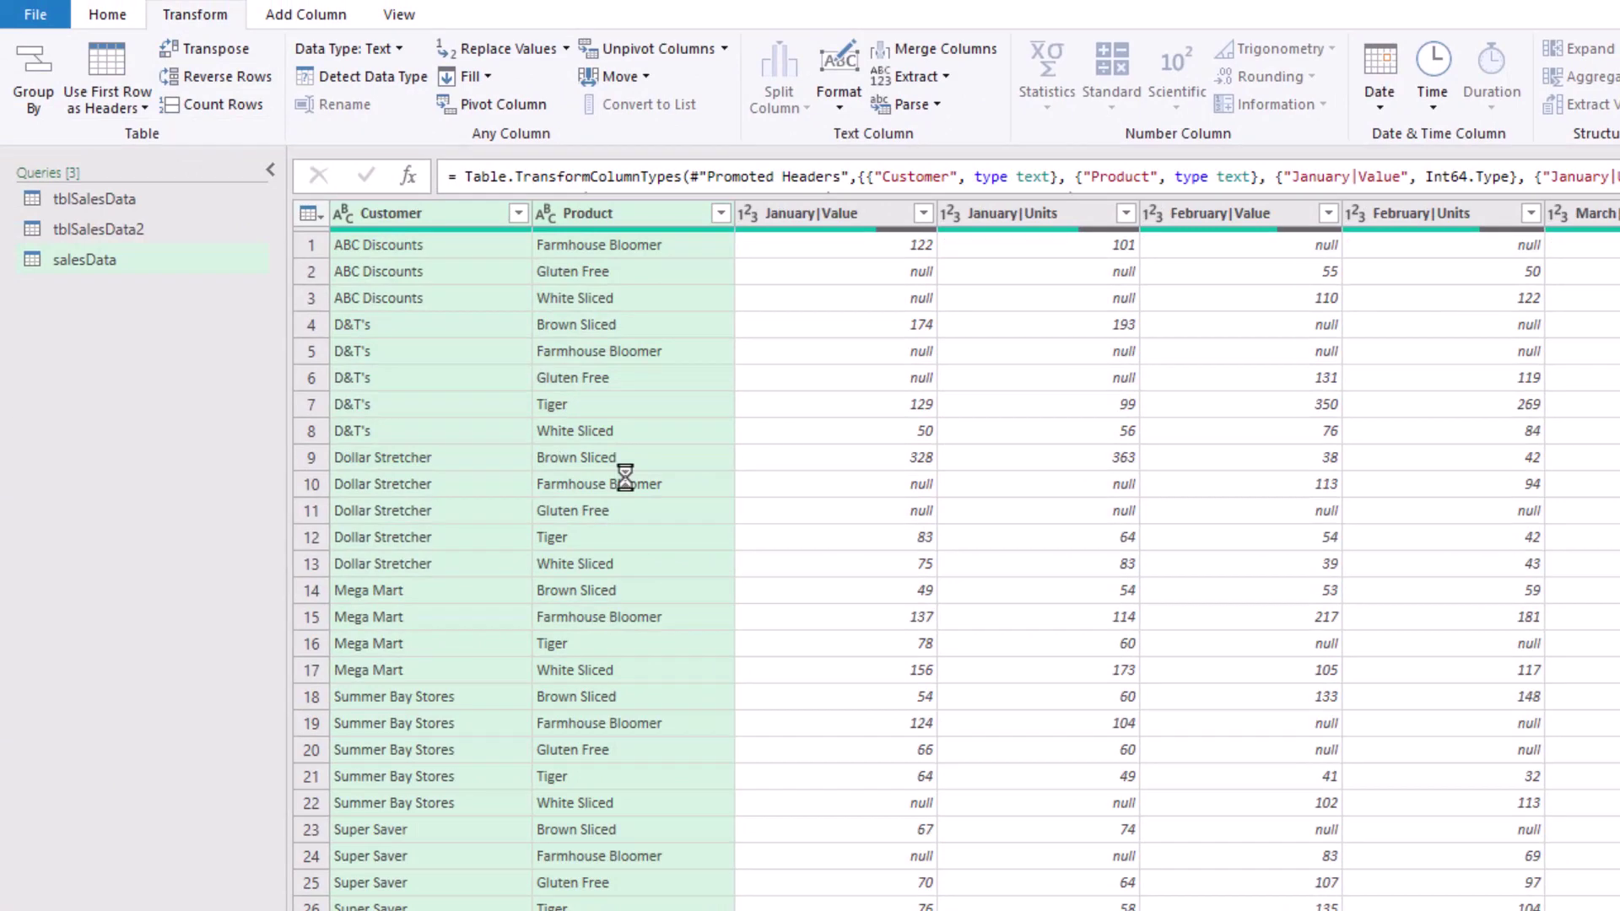
# - Unpivot every column except Customer and Product
pyautogui.click(481, 220)
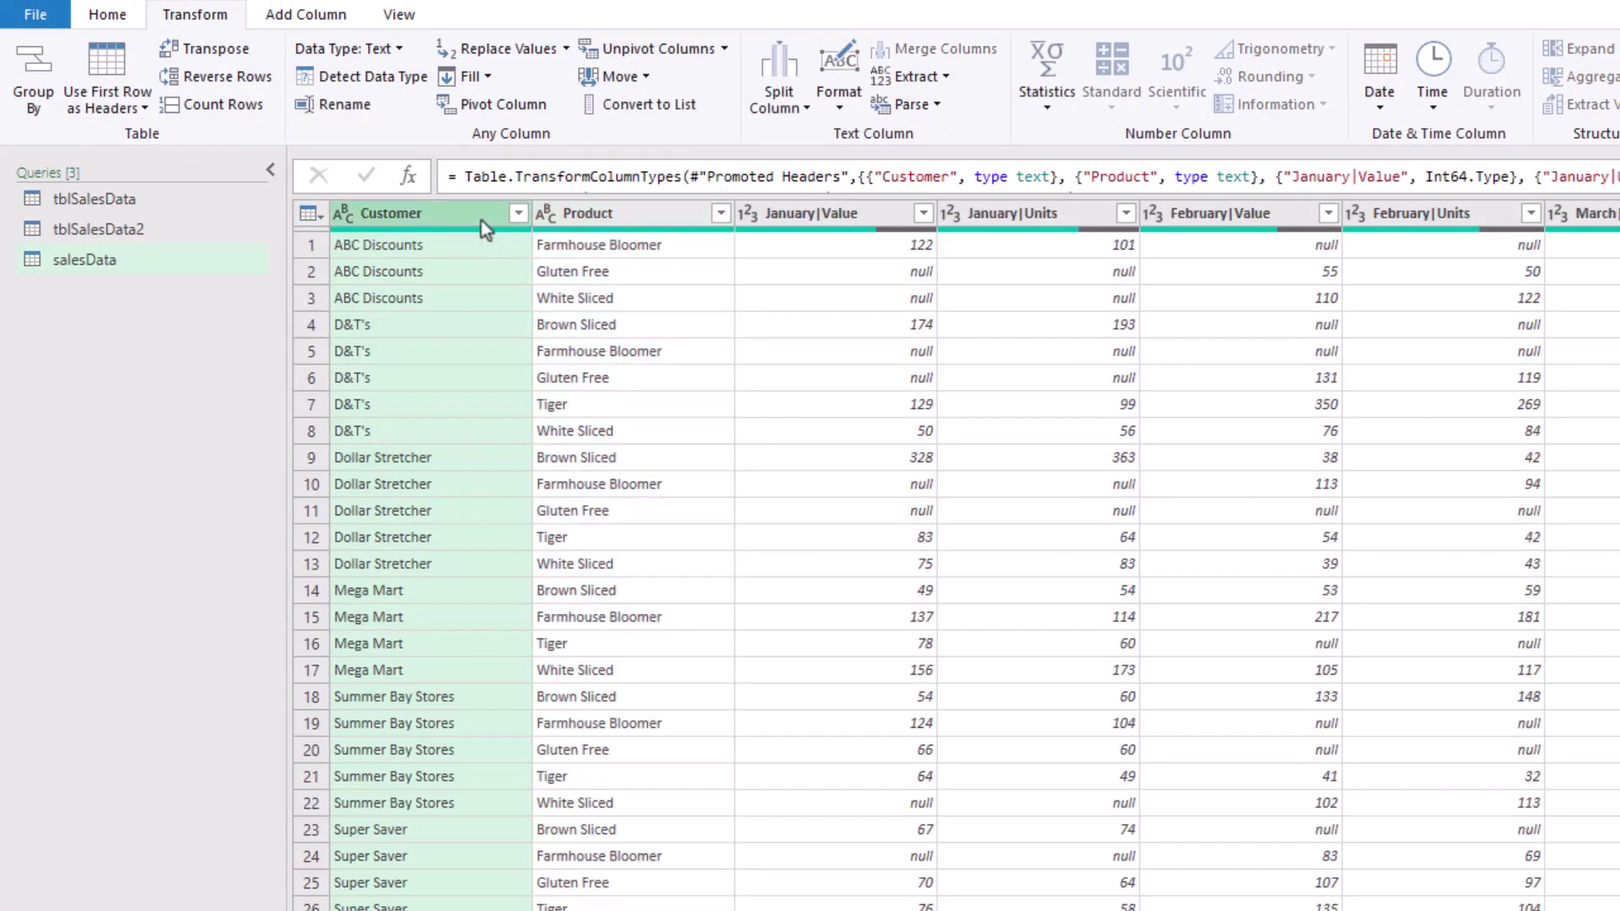
pyautogui.keyDown('ctrl'); pyautogui.click(604, 221); pyautogui.keyUp('ctrl')
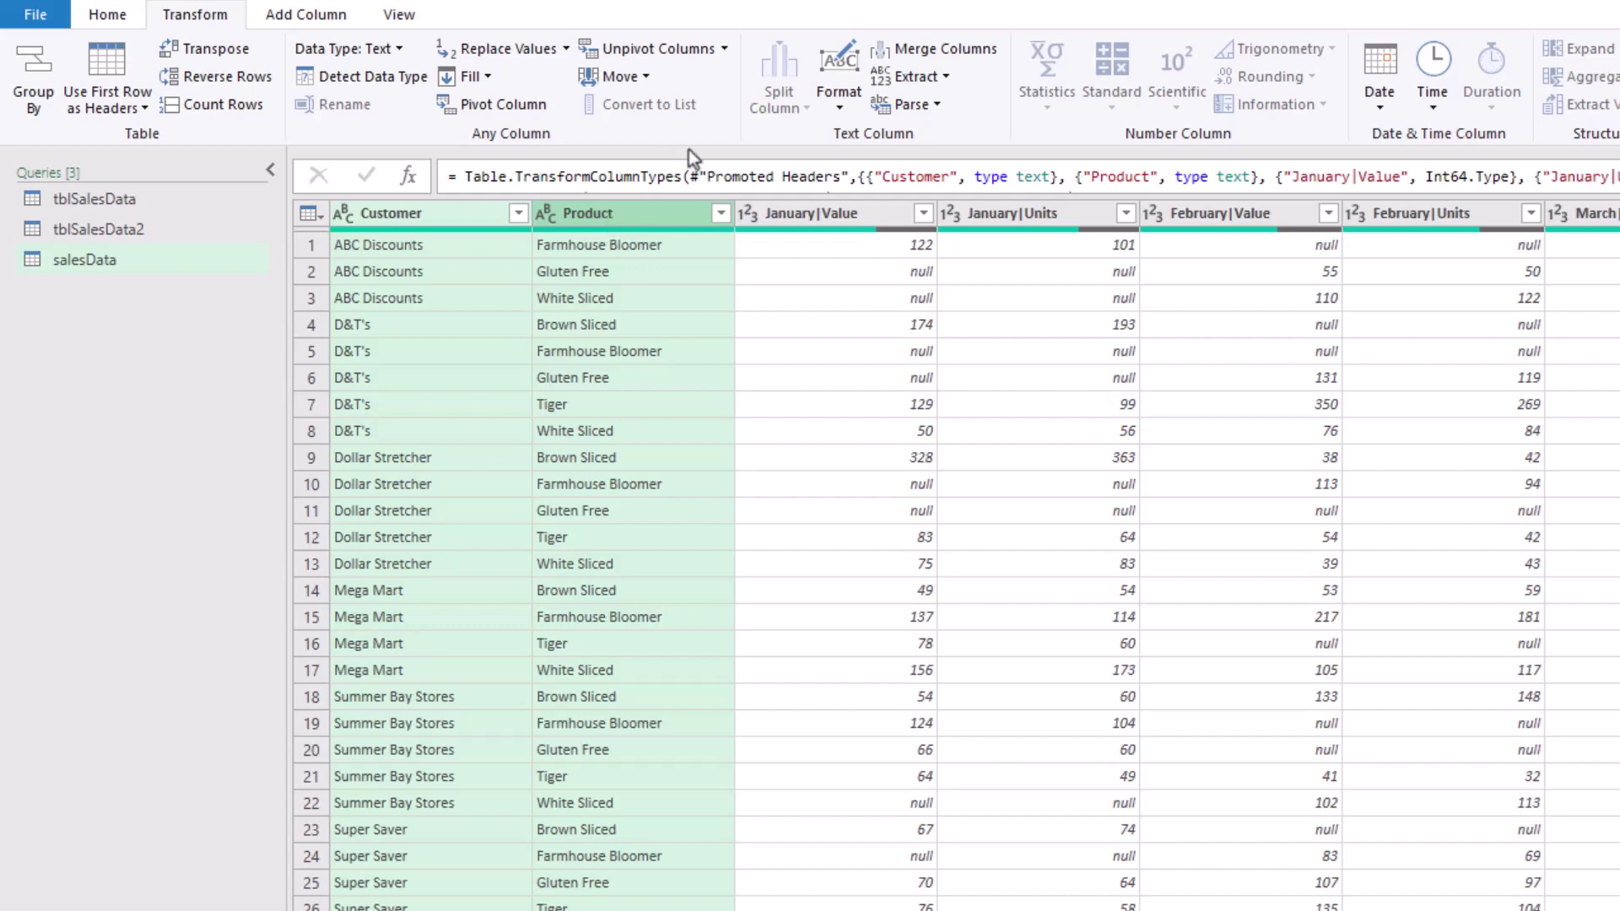
pyautogui.click(725, 48)
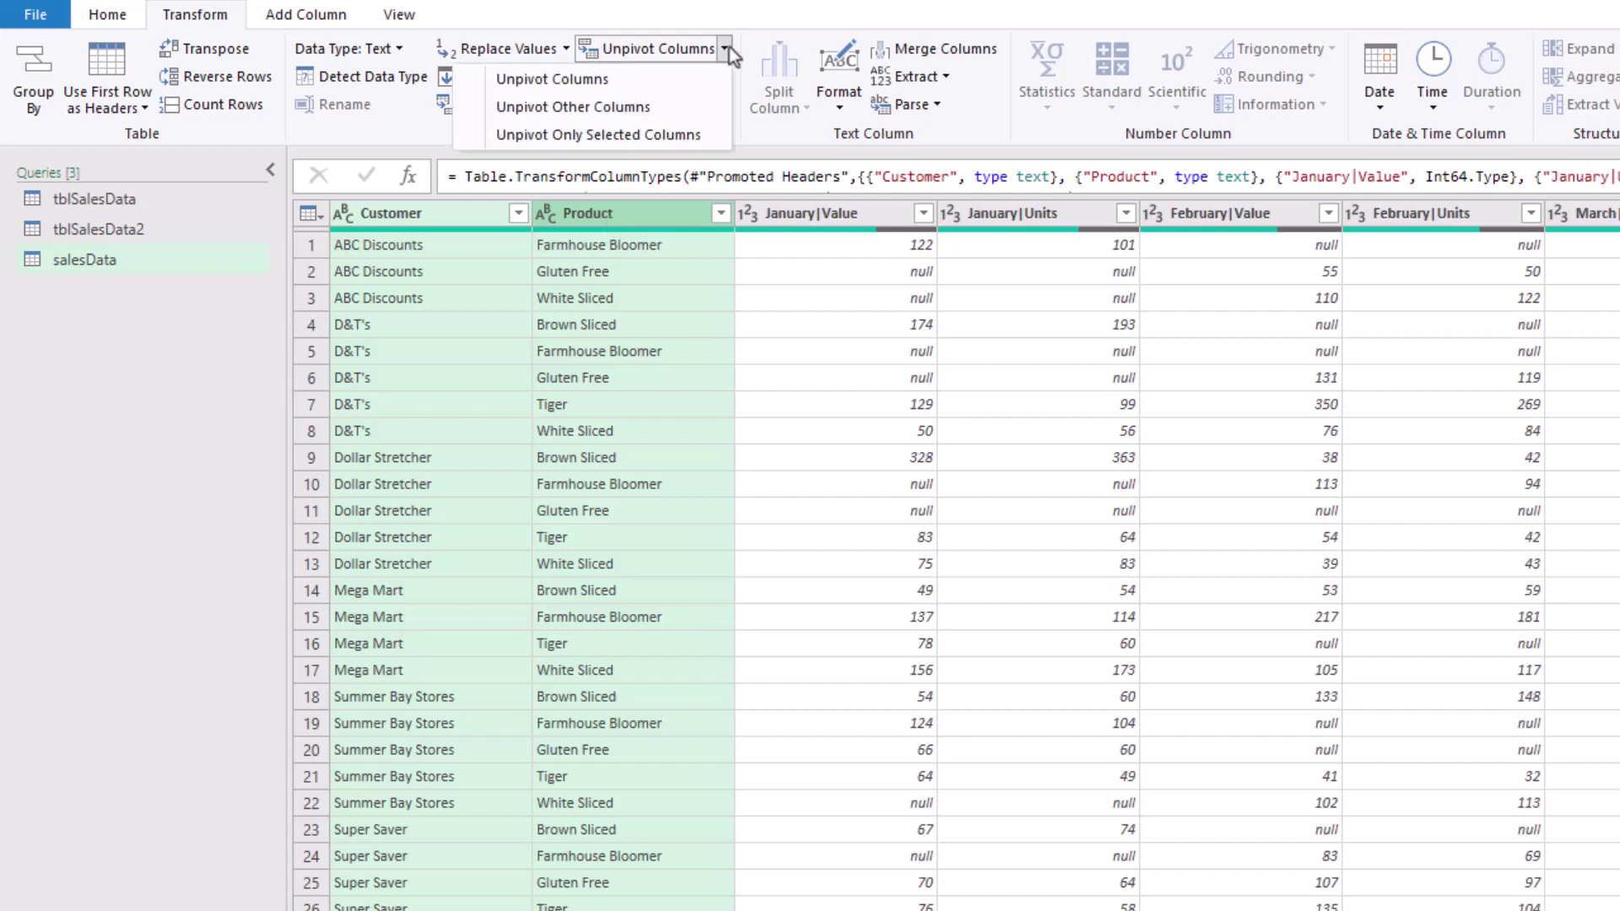
pyautogui.click(665, 107)
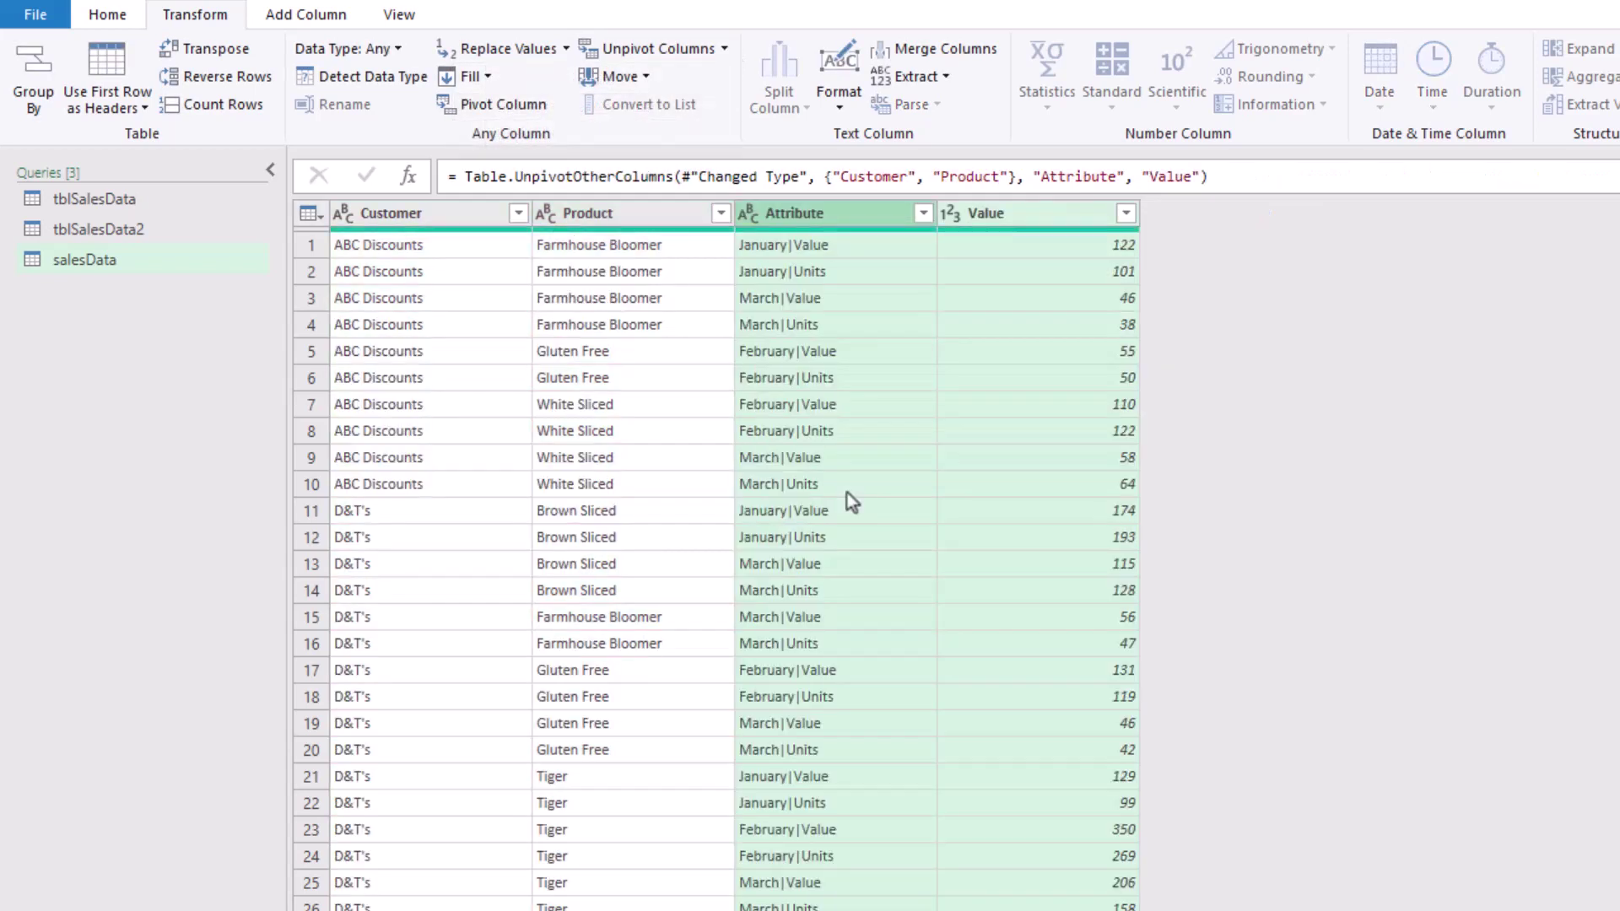
# - Split the Attribute column at the '|' delimiter into Attribute.1 and Attribute.2
pyautogui.click(810, 223)
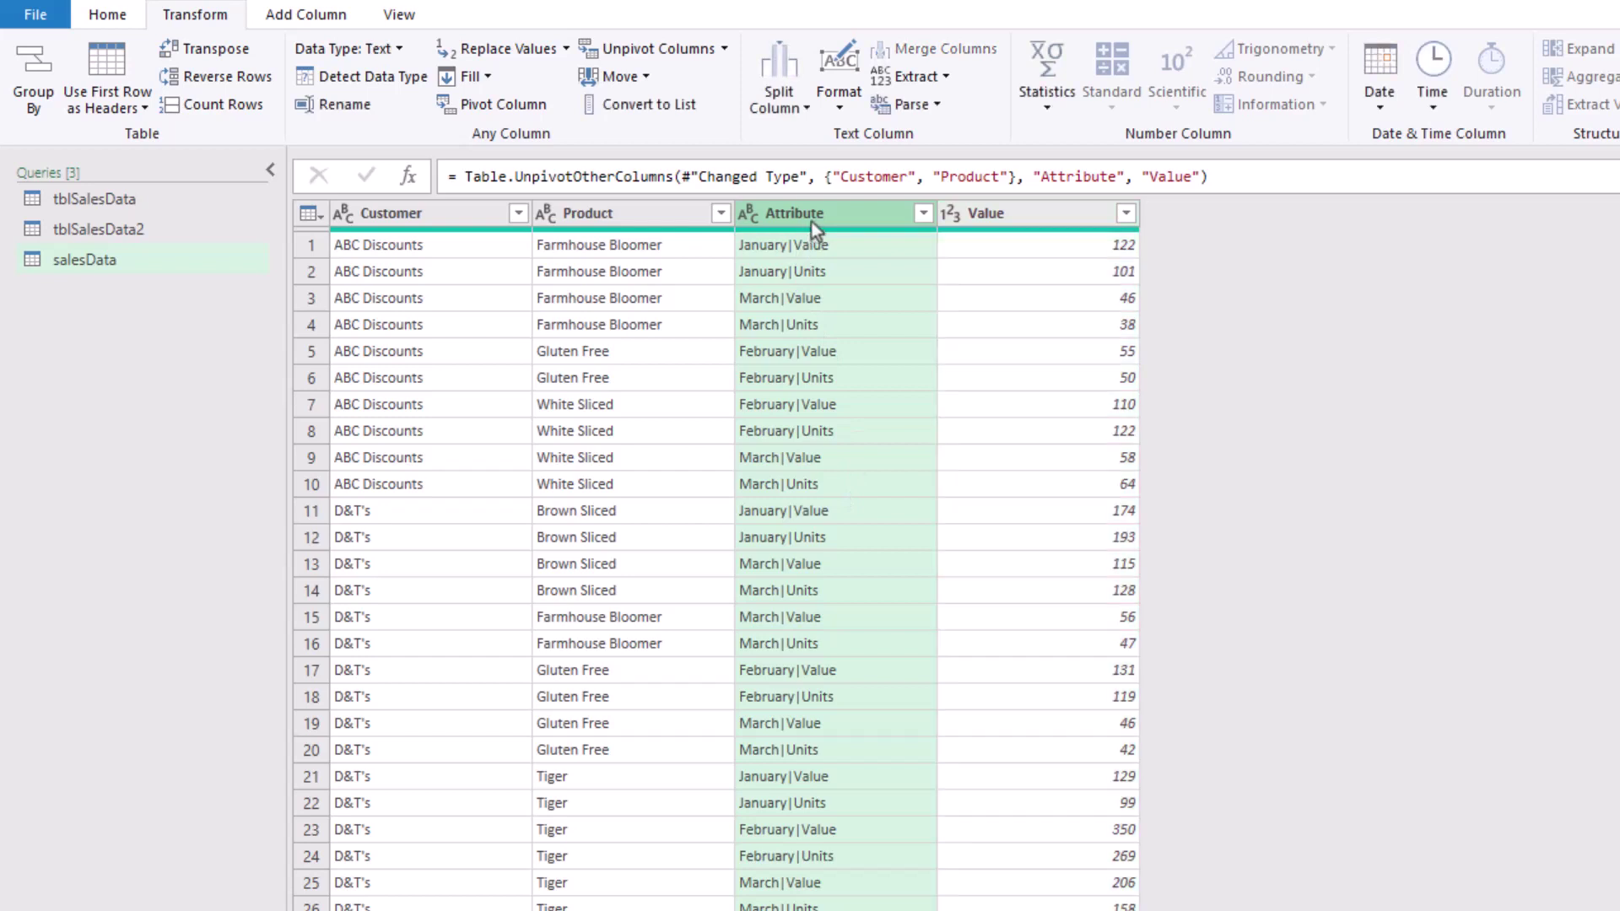
pyautogui.click(797, 107)
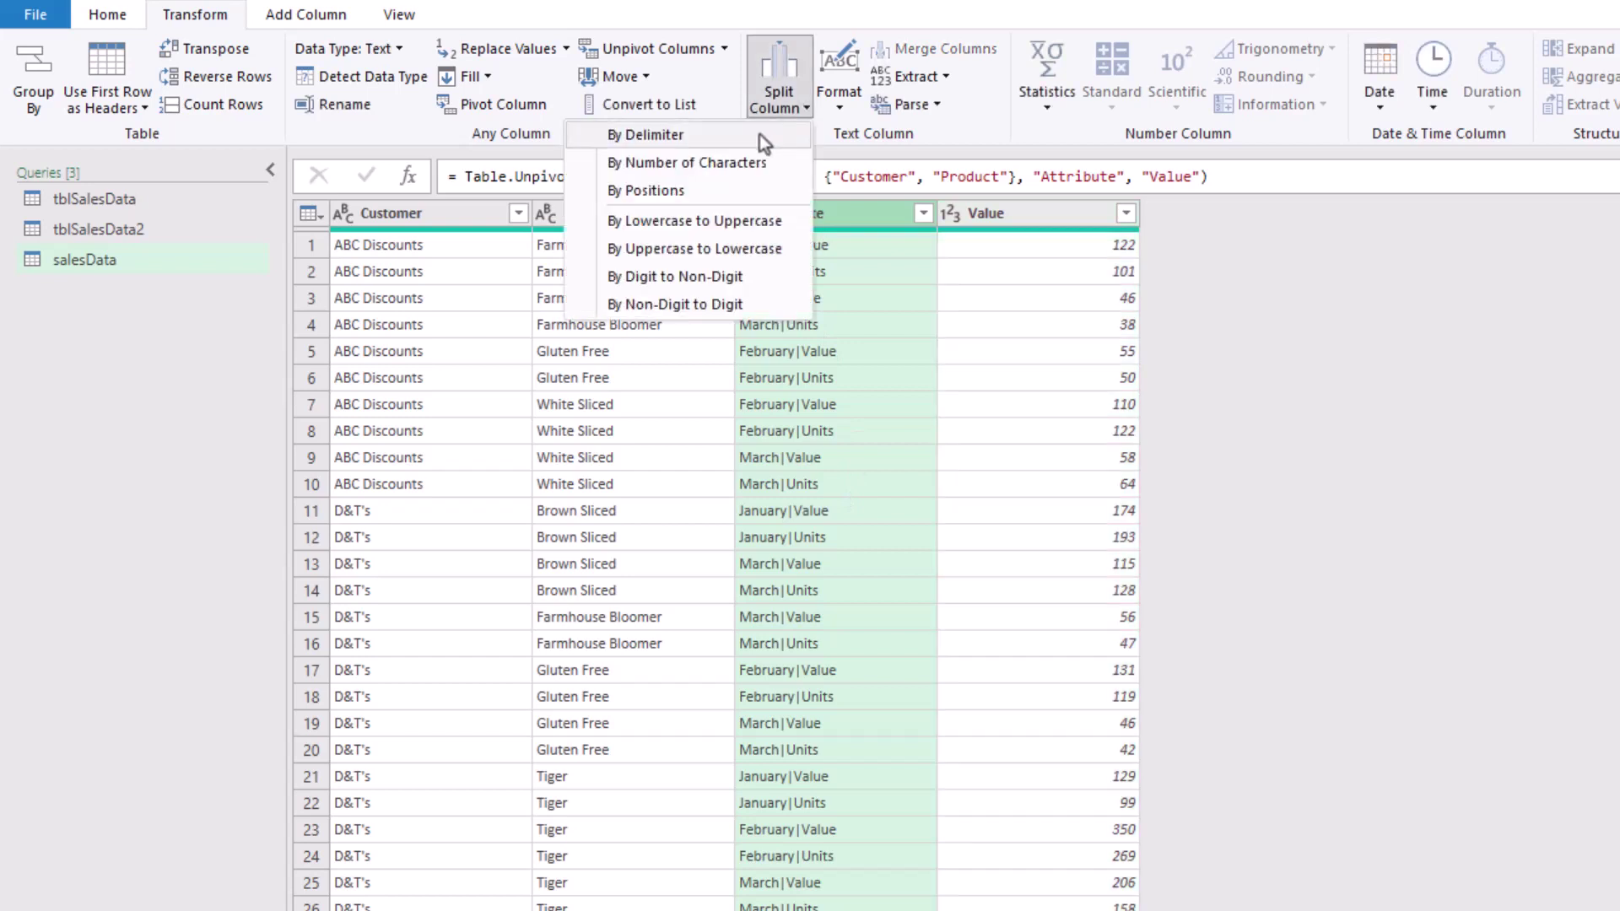
pyautogui.click(759, 134)
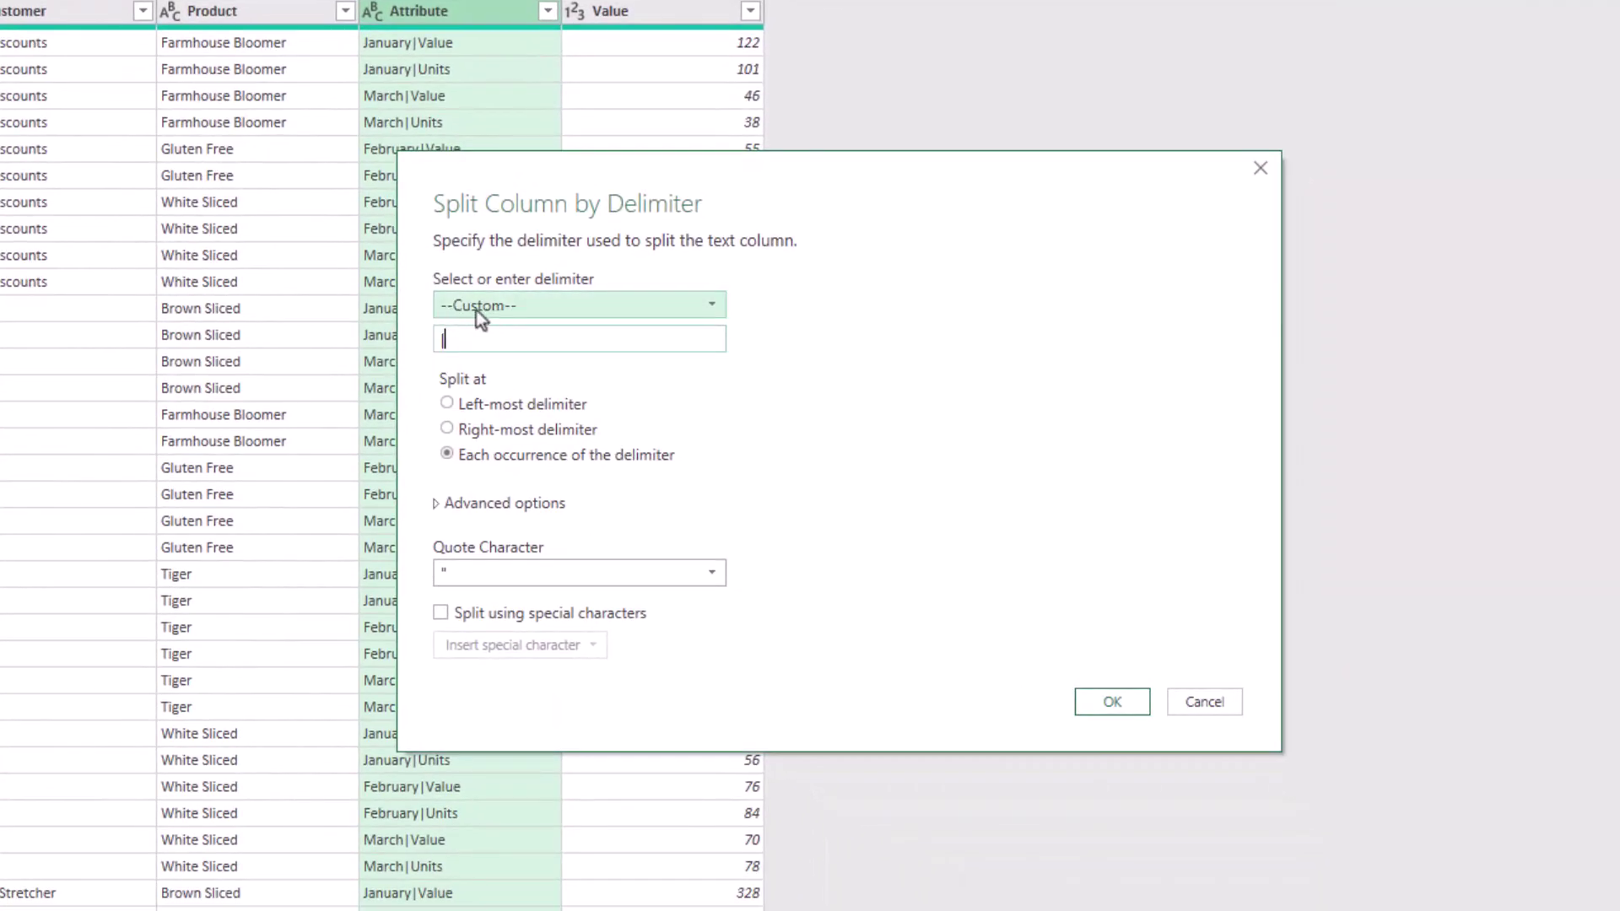
pyautogui.click(1108, 703)
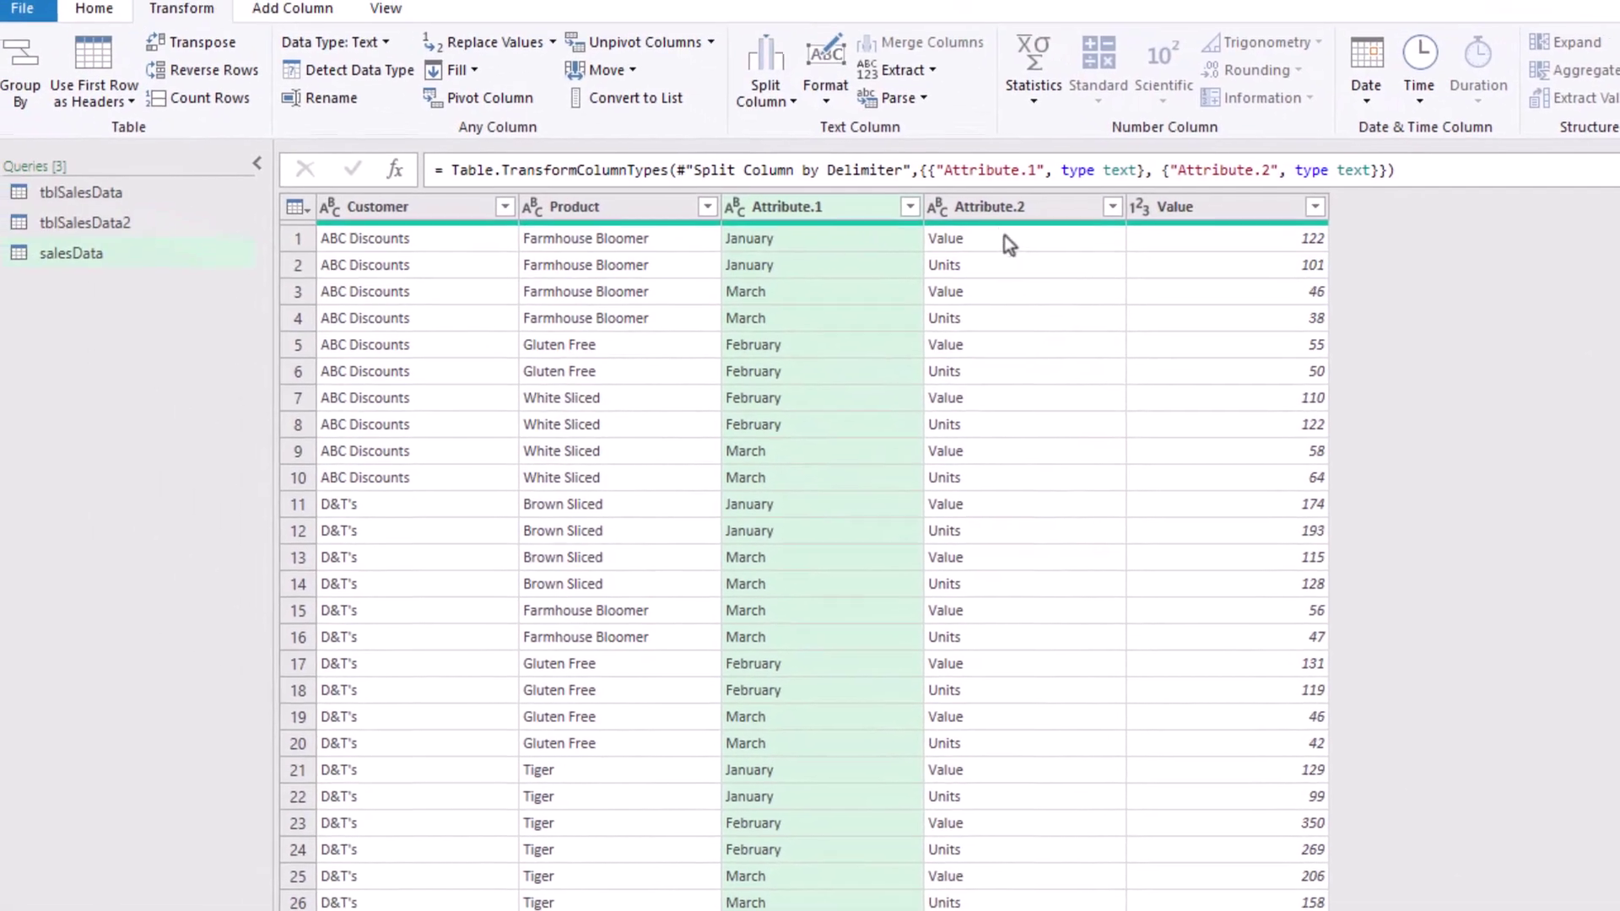
# - Pivot Attribute.2 into Value and Units columns, taking values from the Value column
pyautogui.click(735, 63)
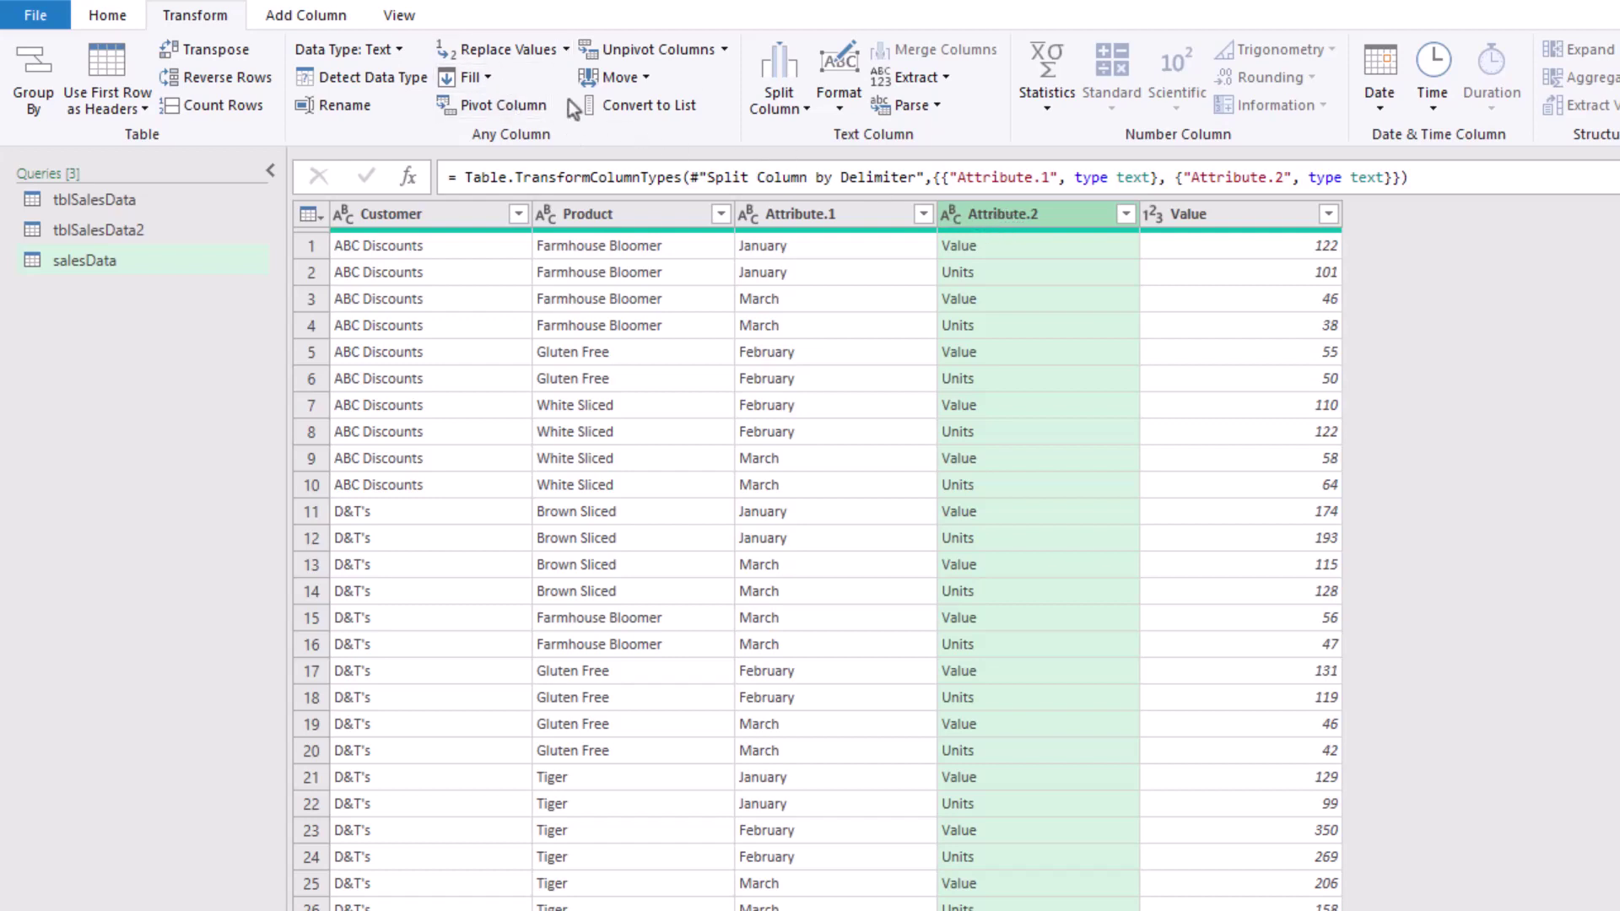
pyautogui.click(501, 106)
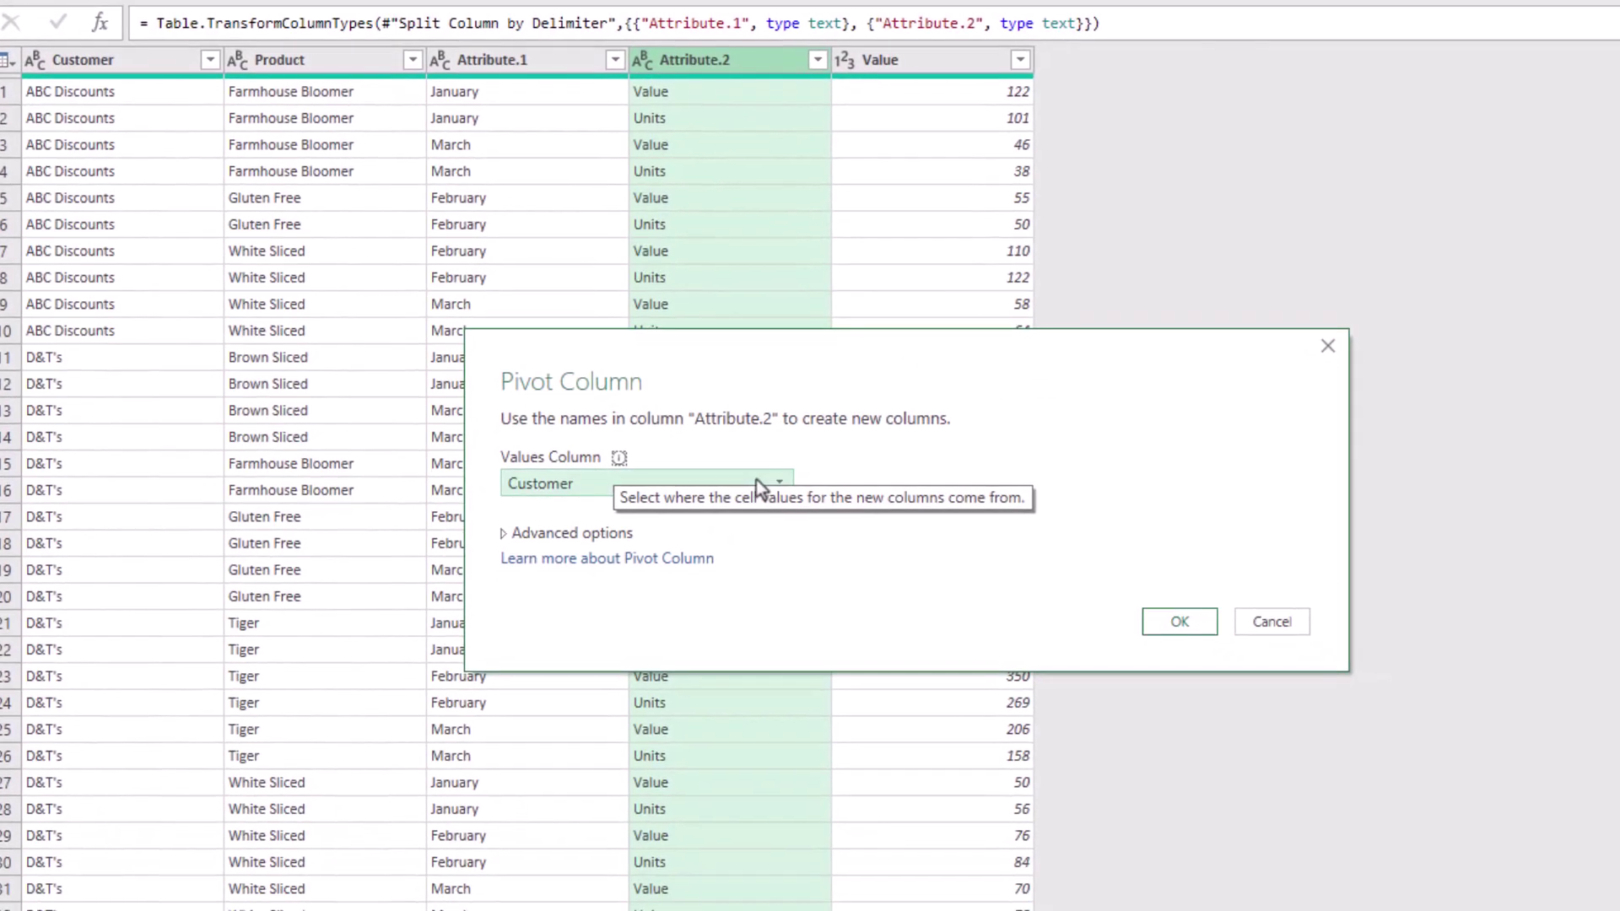
pyautogui.click(1077, 638)
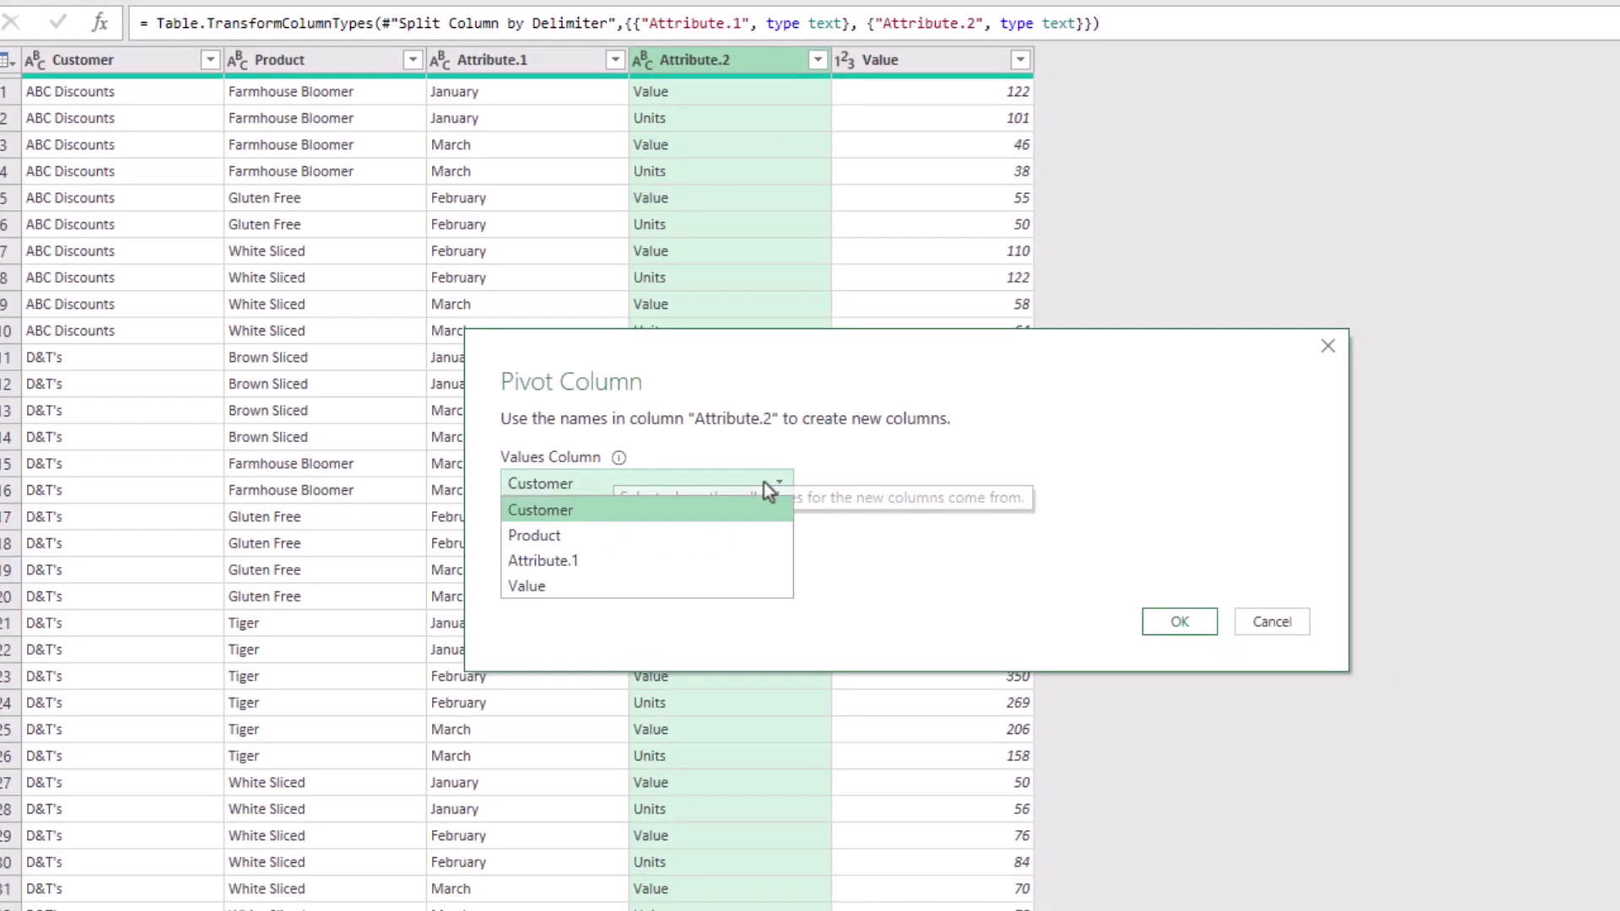
pyautogui.click(591, 587)
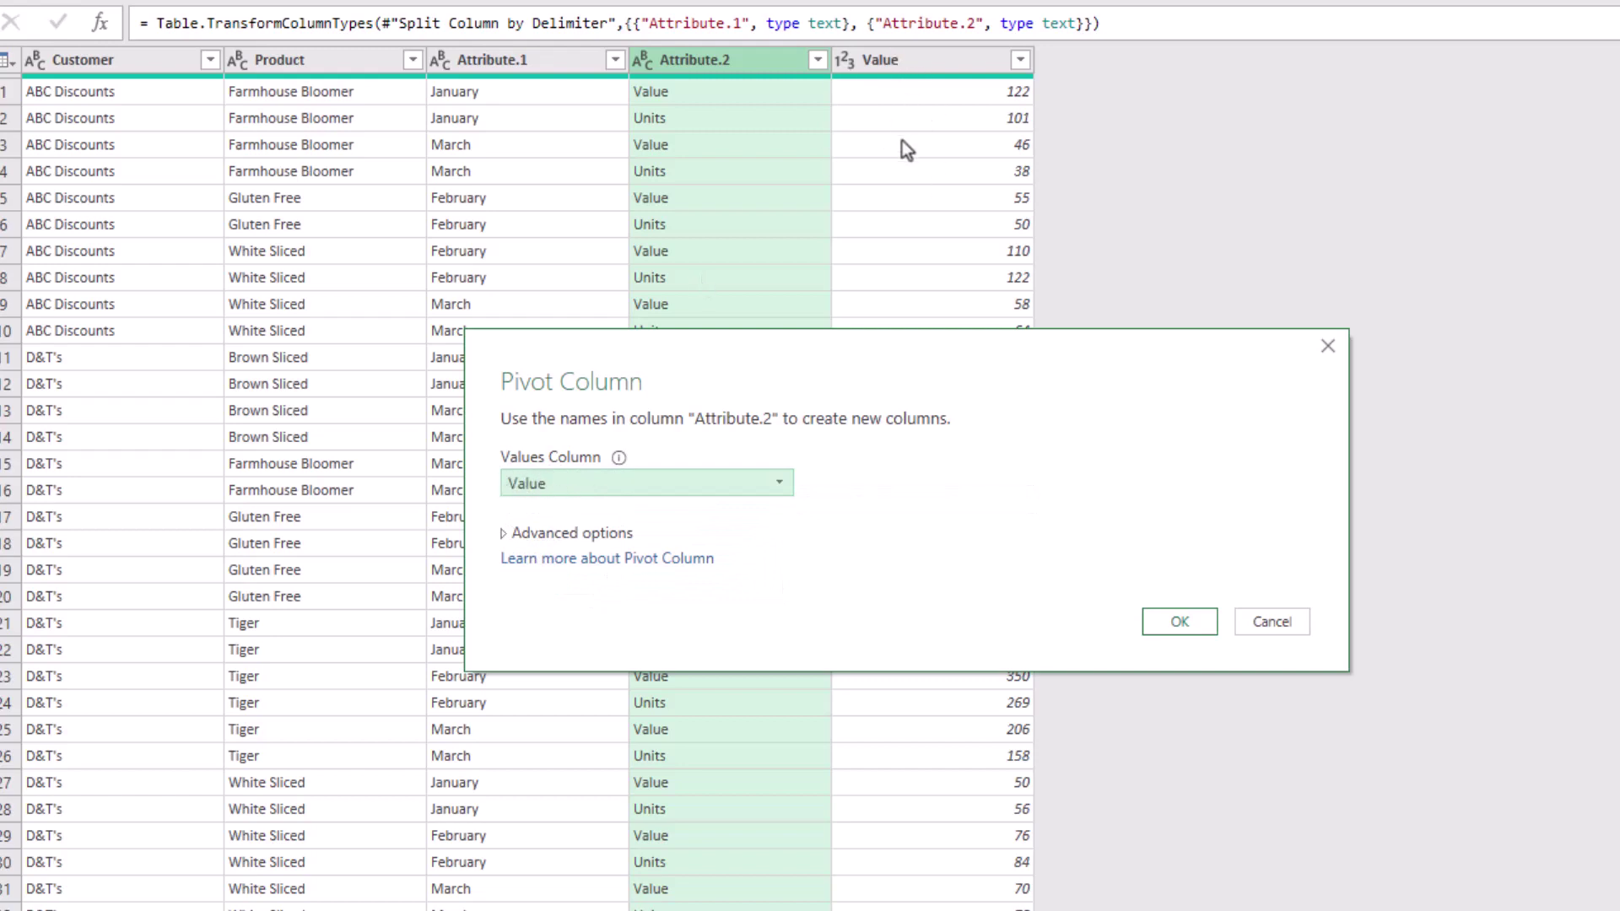
pyautogui.click(1173, 627)
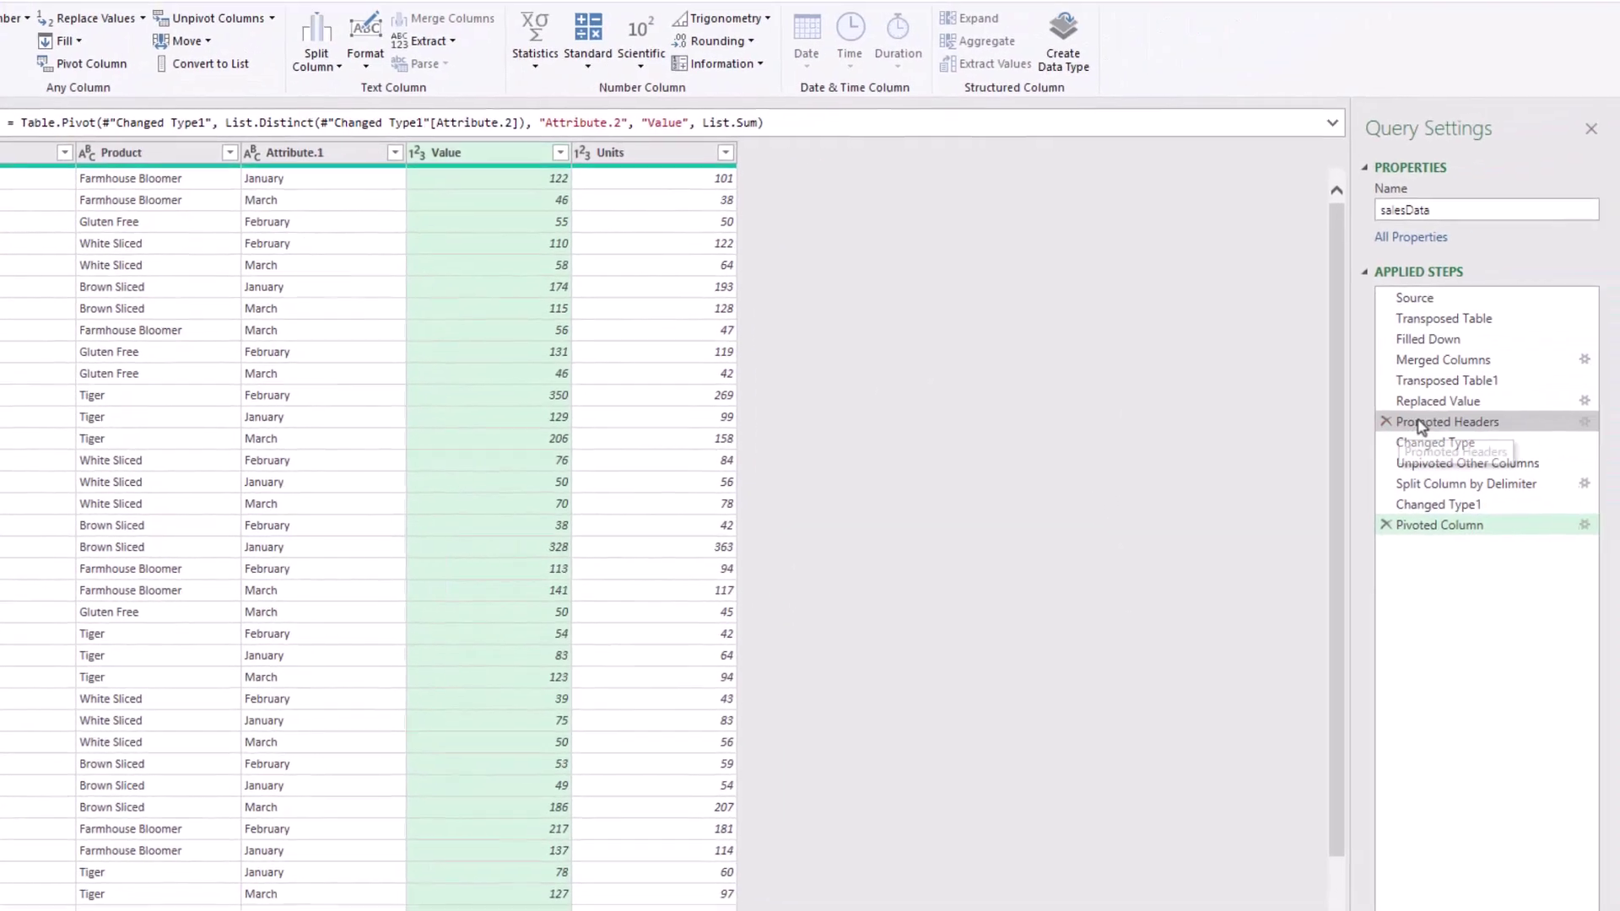
pyautogui.click(1417, 426)
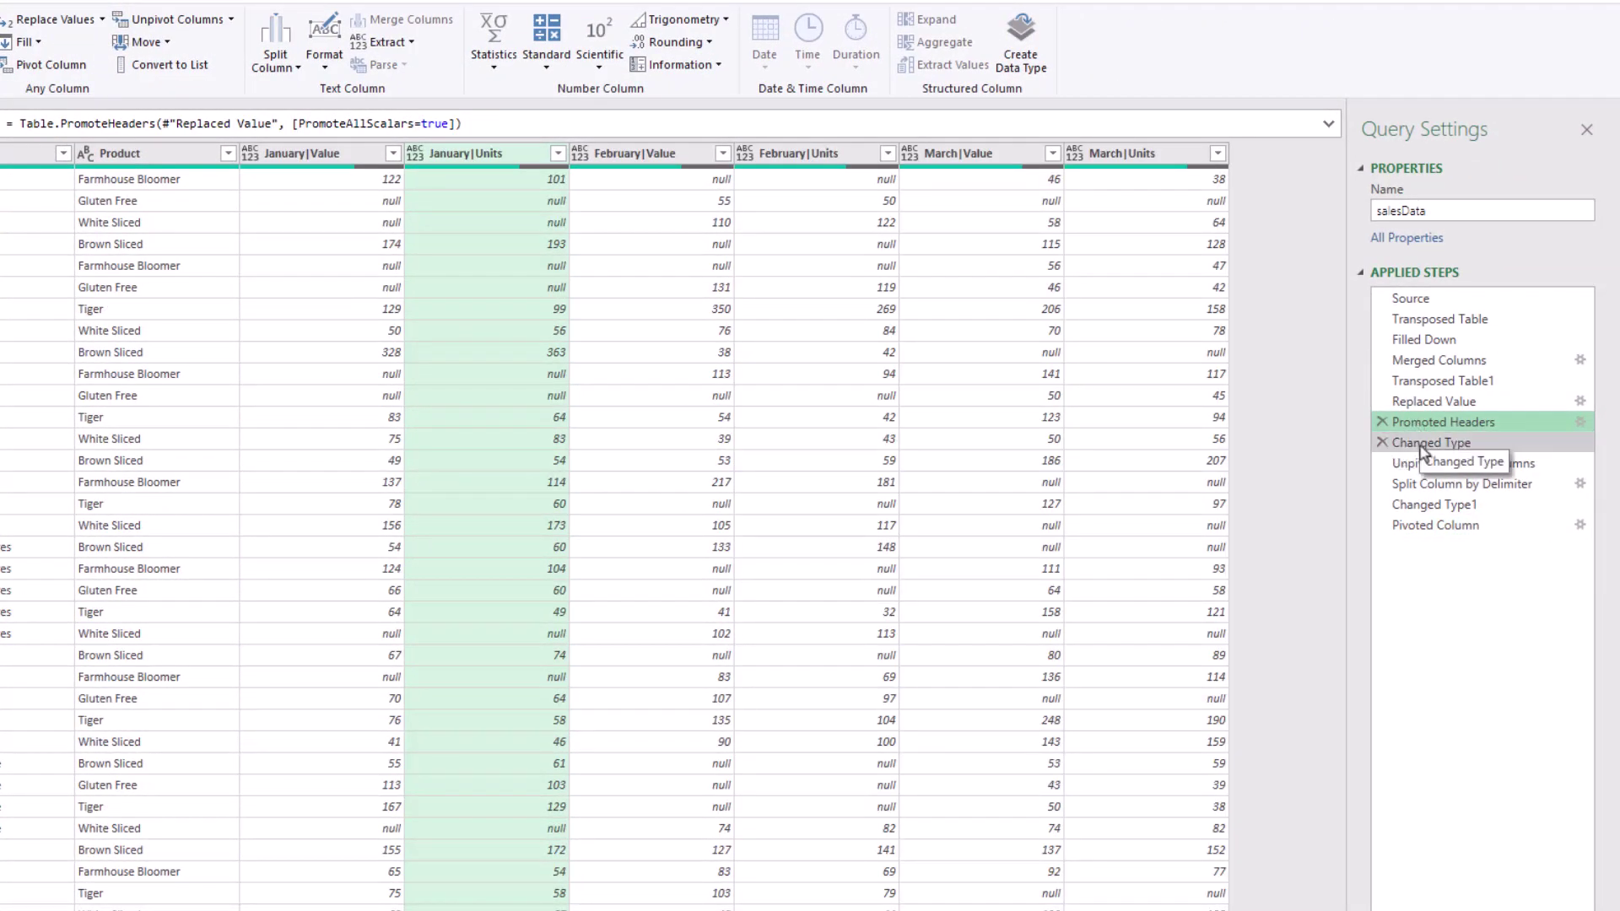
pyautogui.click(1424, 444)
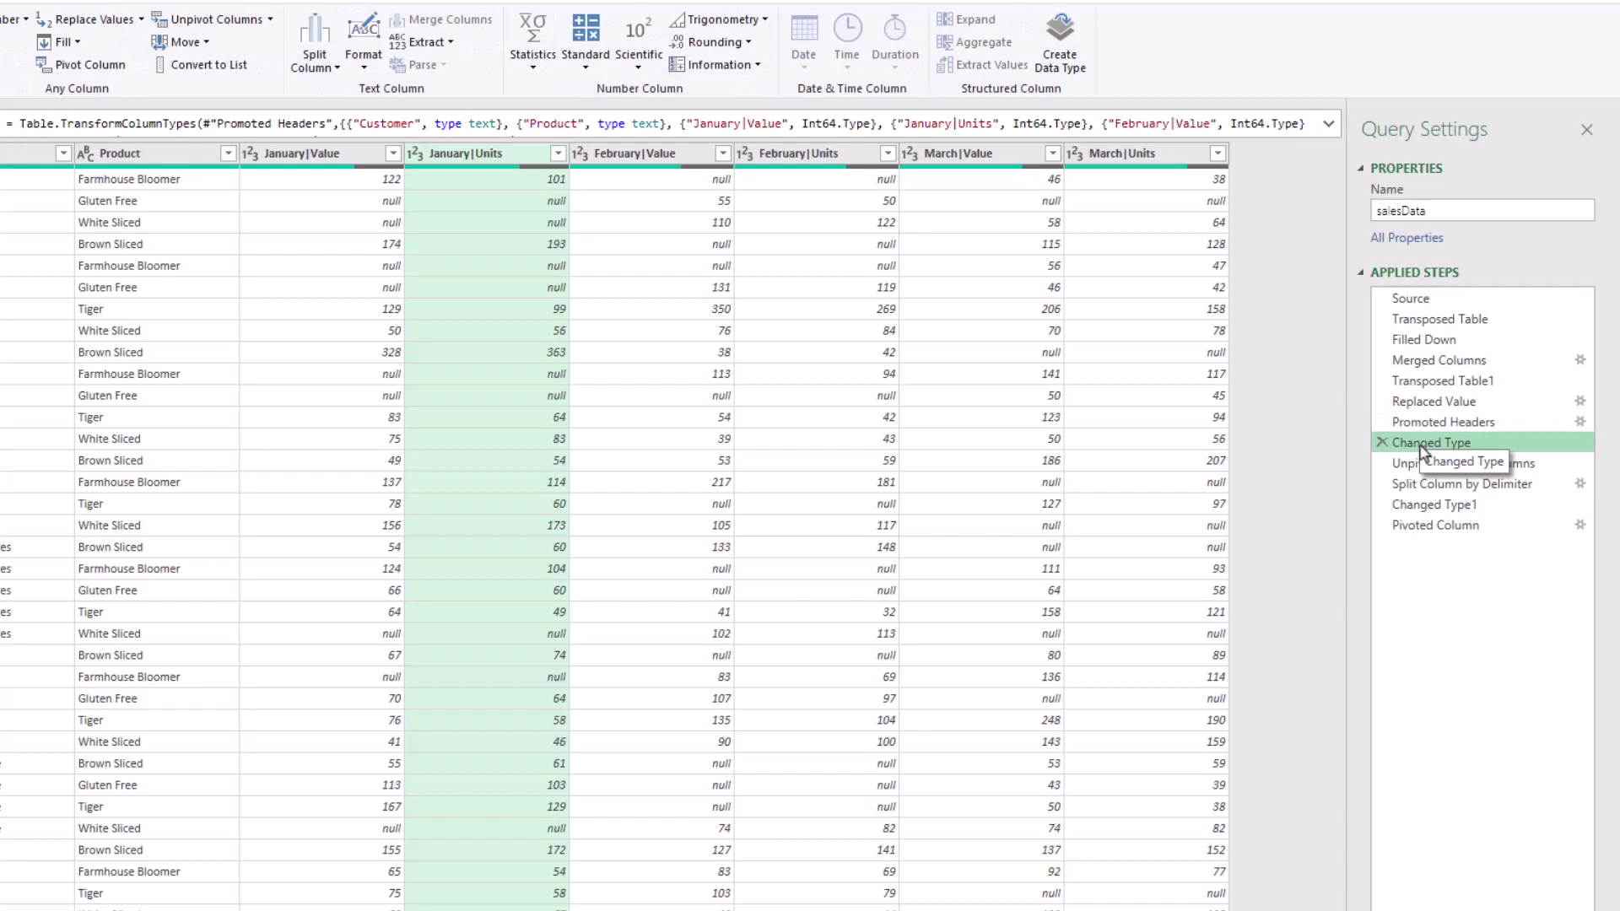
pyautogui.click(1381, 445)
pyautogui.click(751, 561)
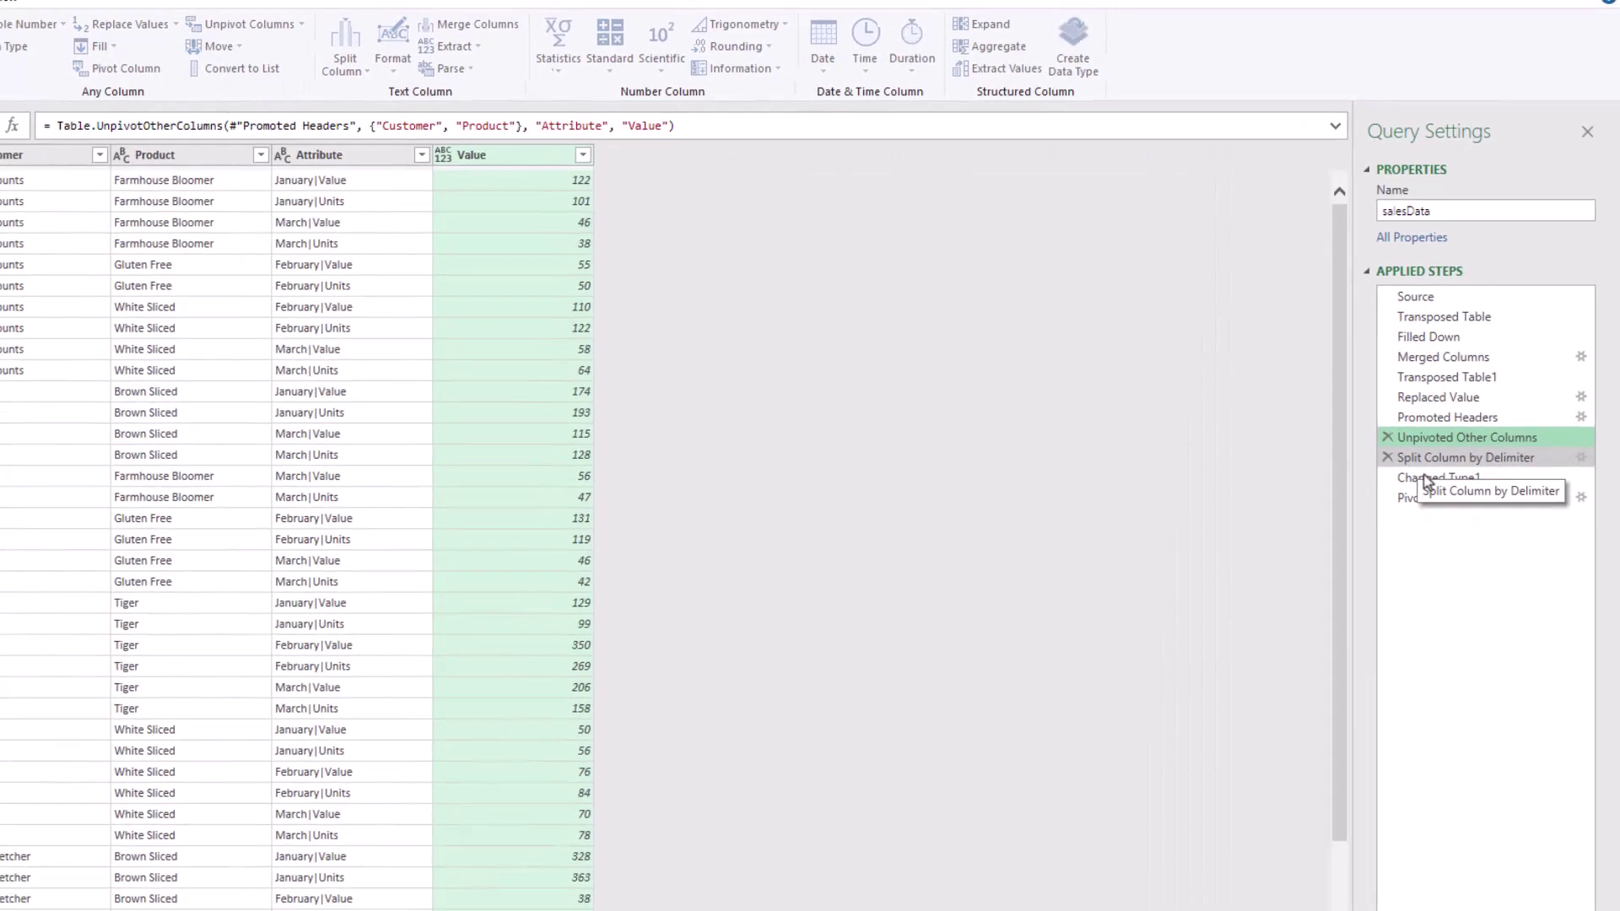
pyautogui.click(1435, 458)
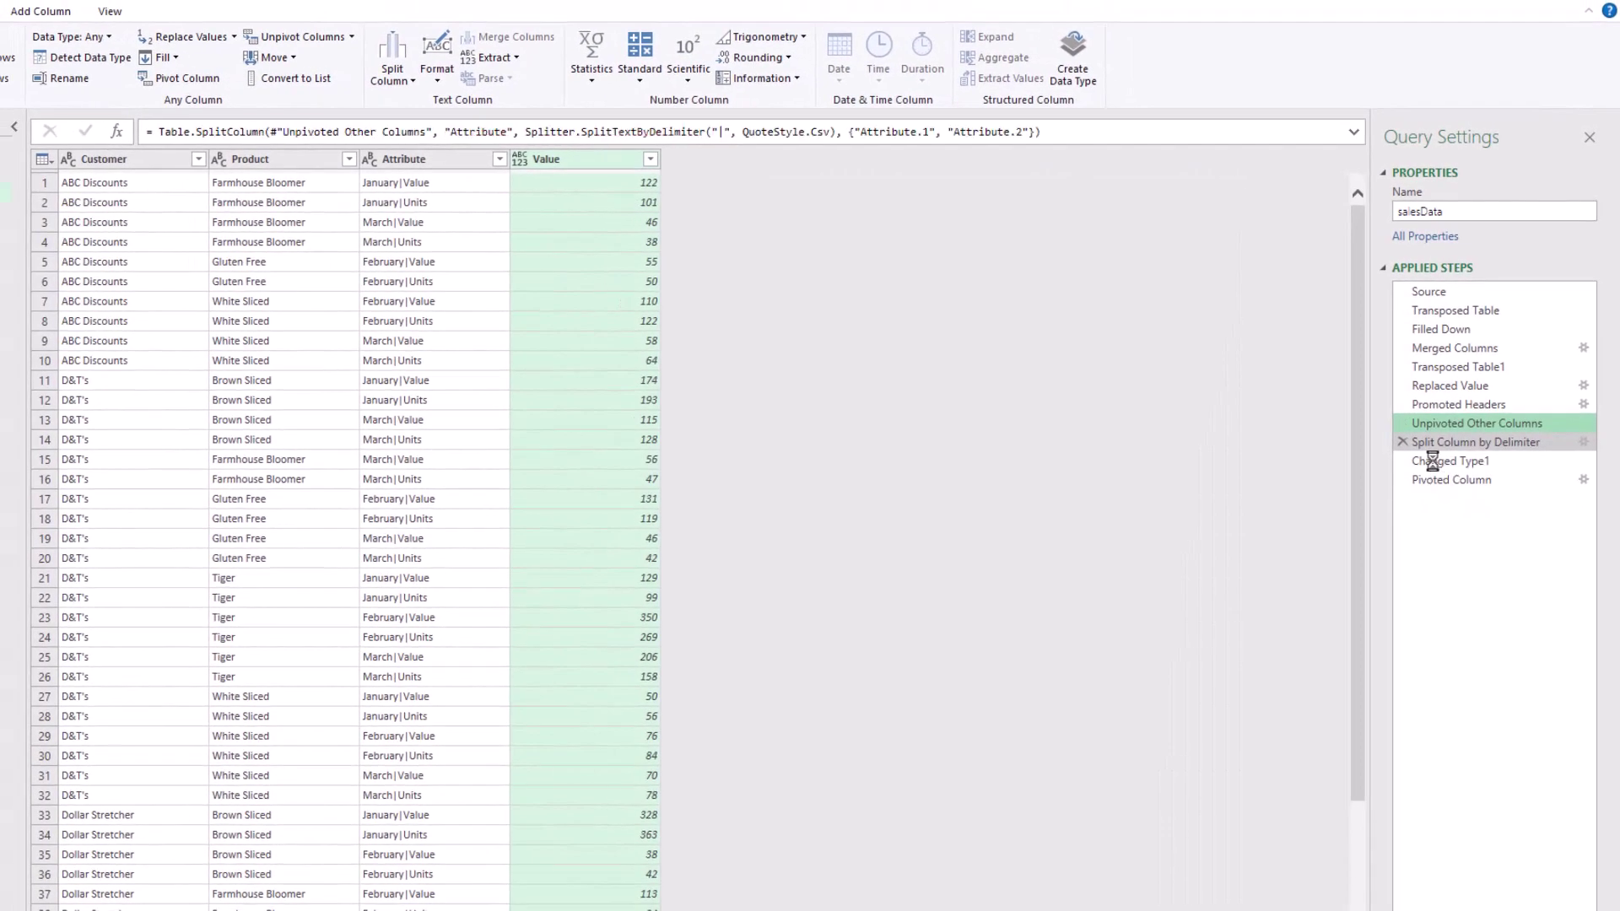
pyautogui.click(1434, 477)
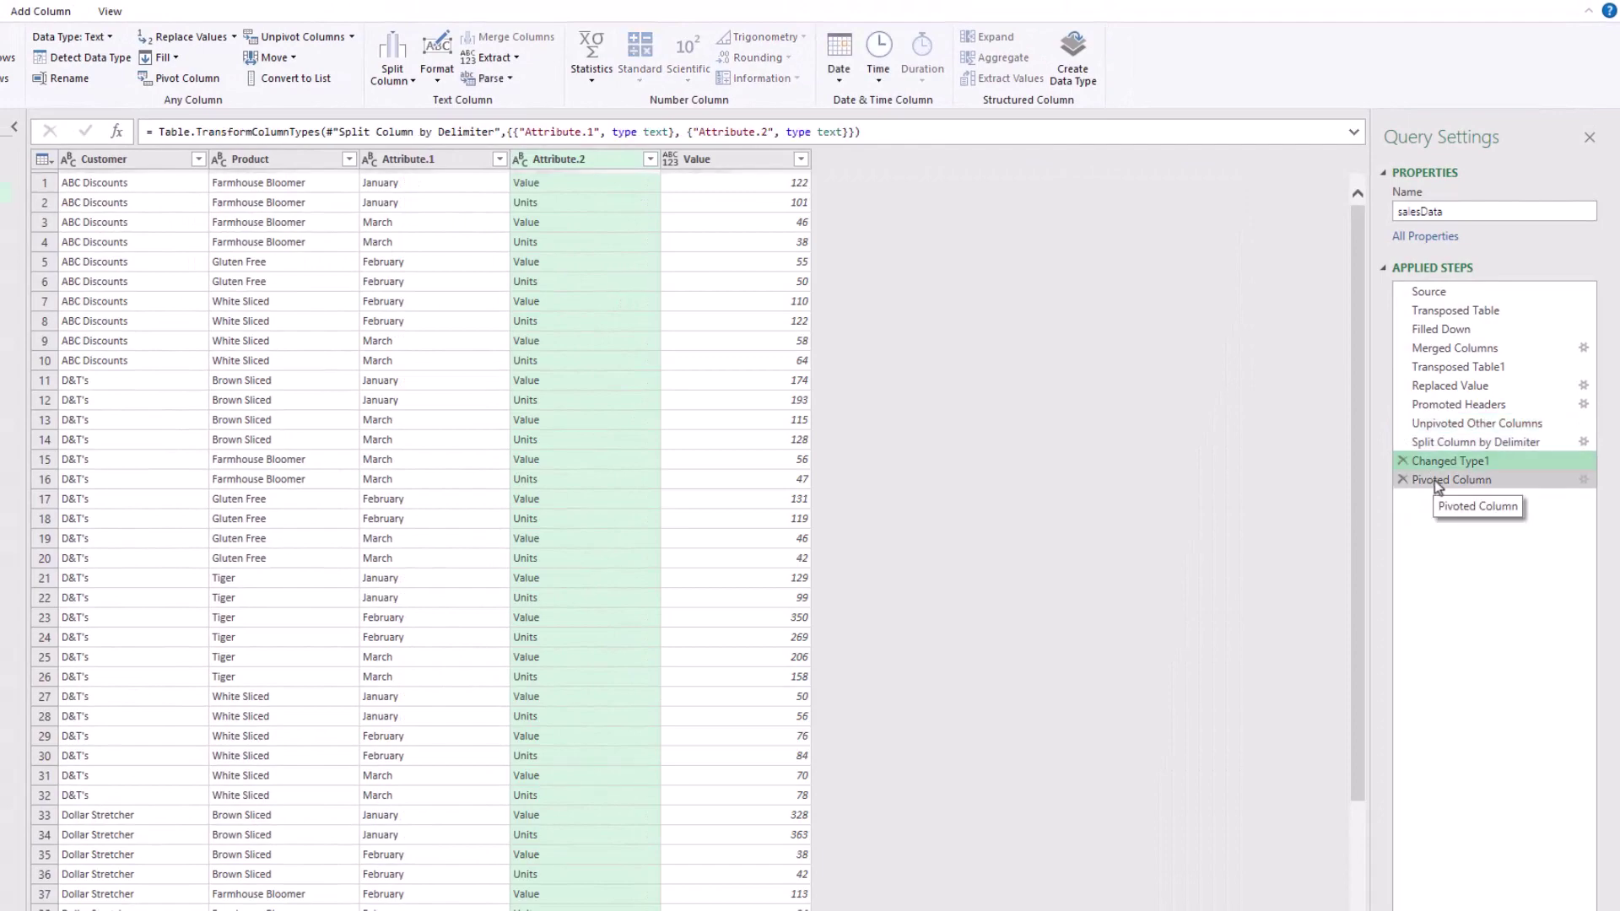
pyautogui.click(1435, 480)
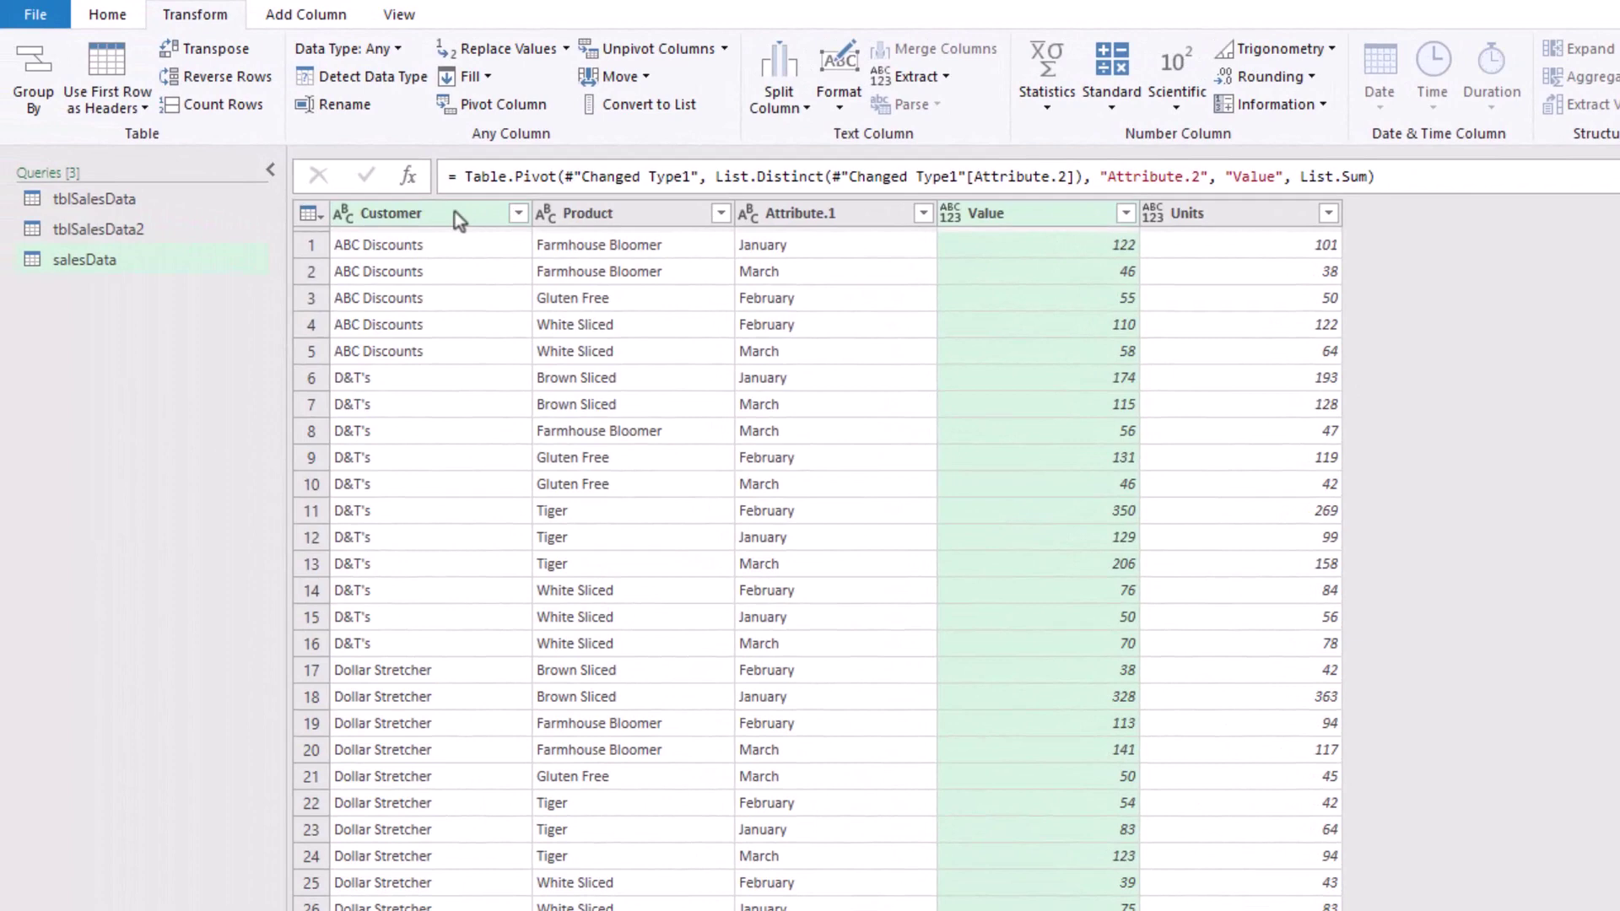
# - Detect data types for all columns and set Value to Currency, replacing the current type
pyautogui.click(458, 218)
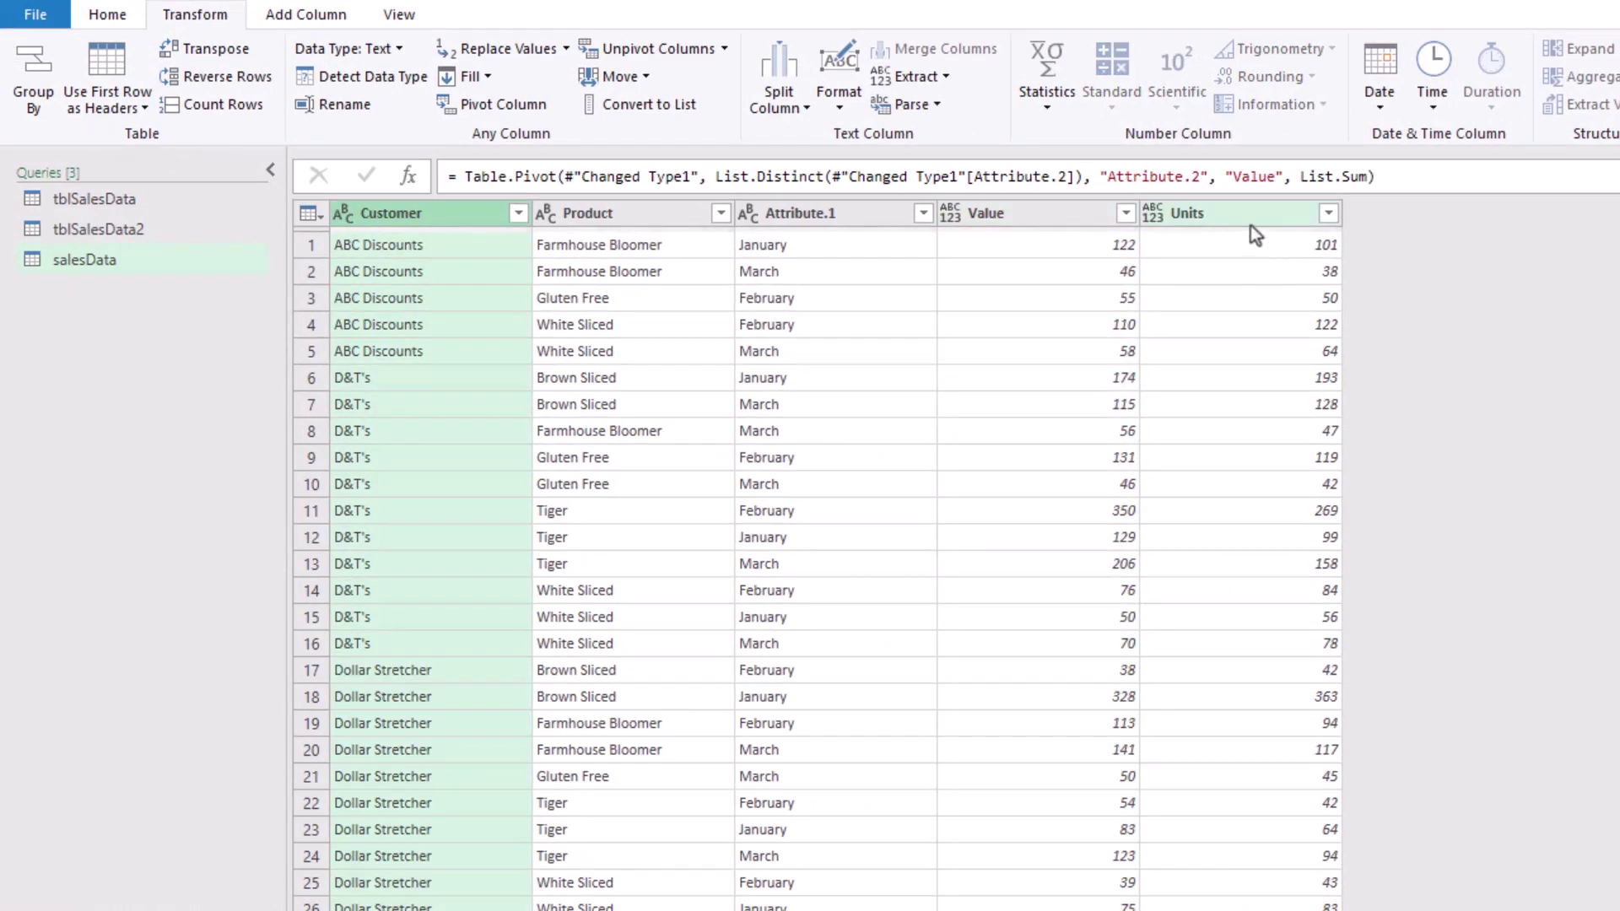
pyautogui.keyDown('shift'); pyautogui.click(1251, 226); pyautogui.keyUp('shift')
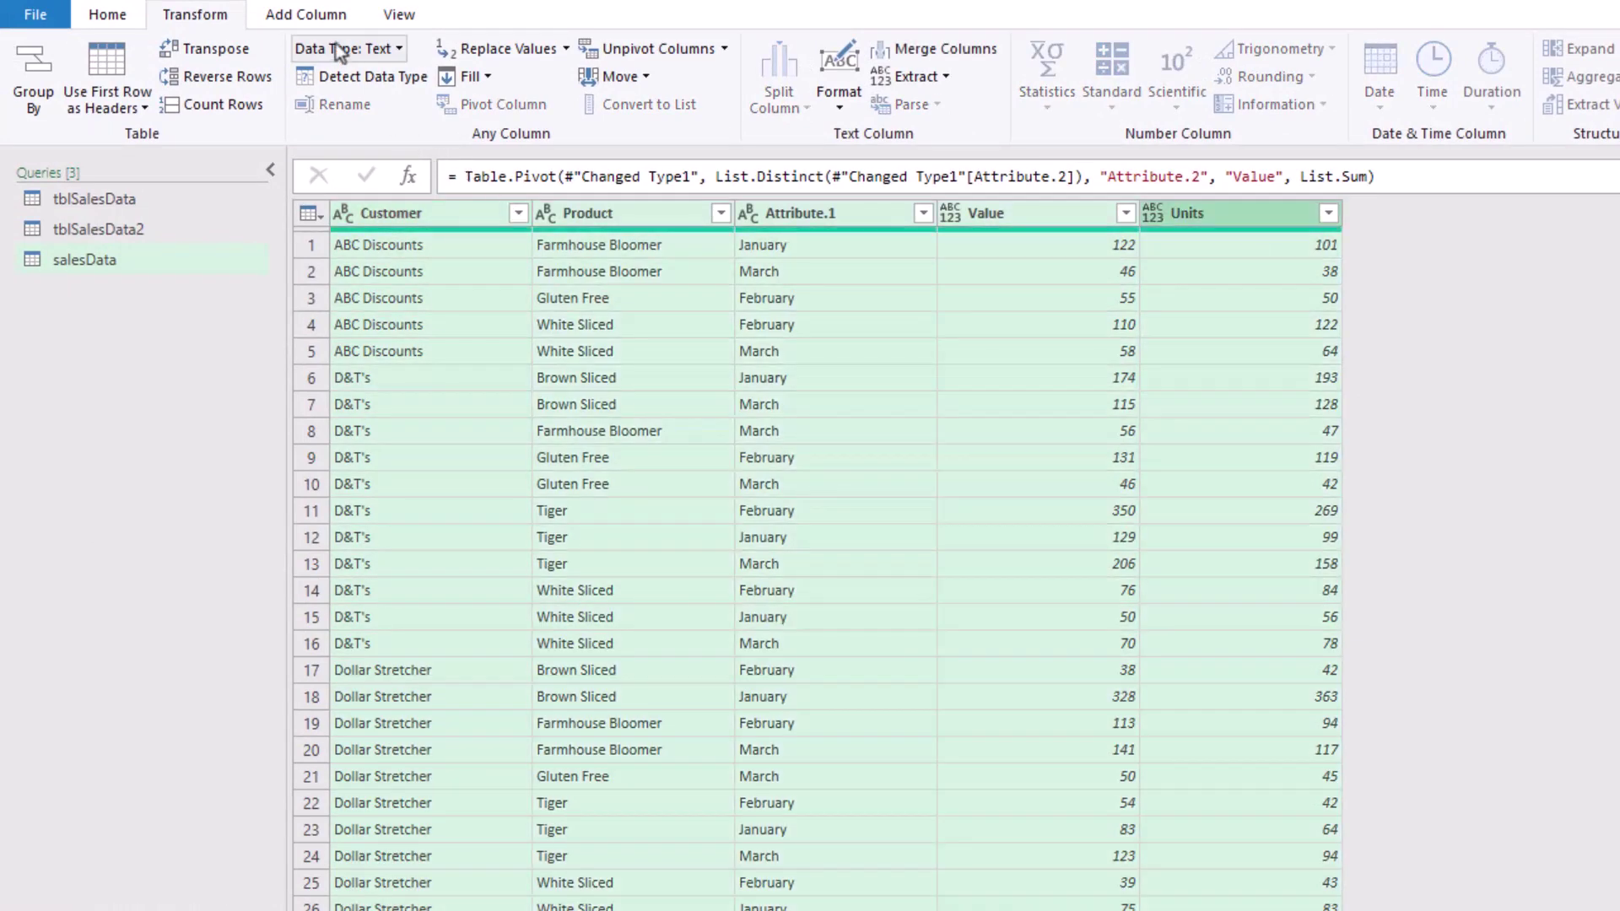
pyautogui.click(340, 76)
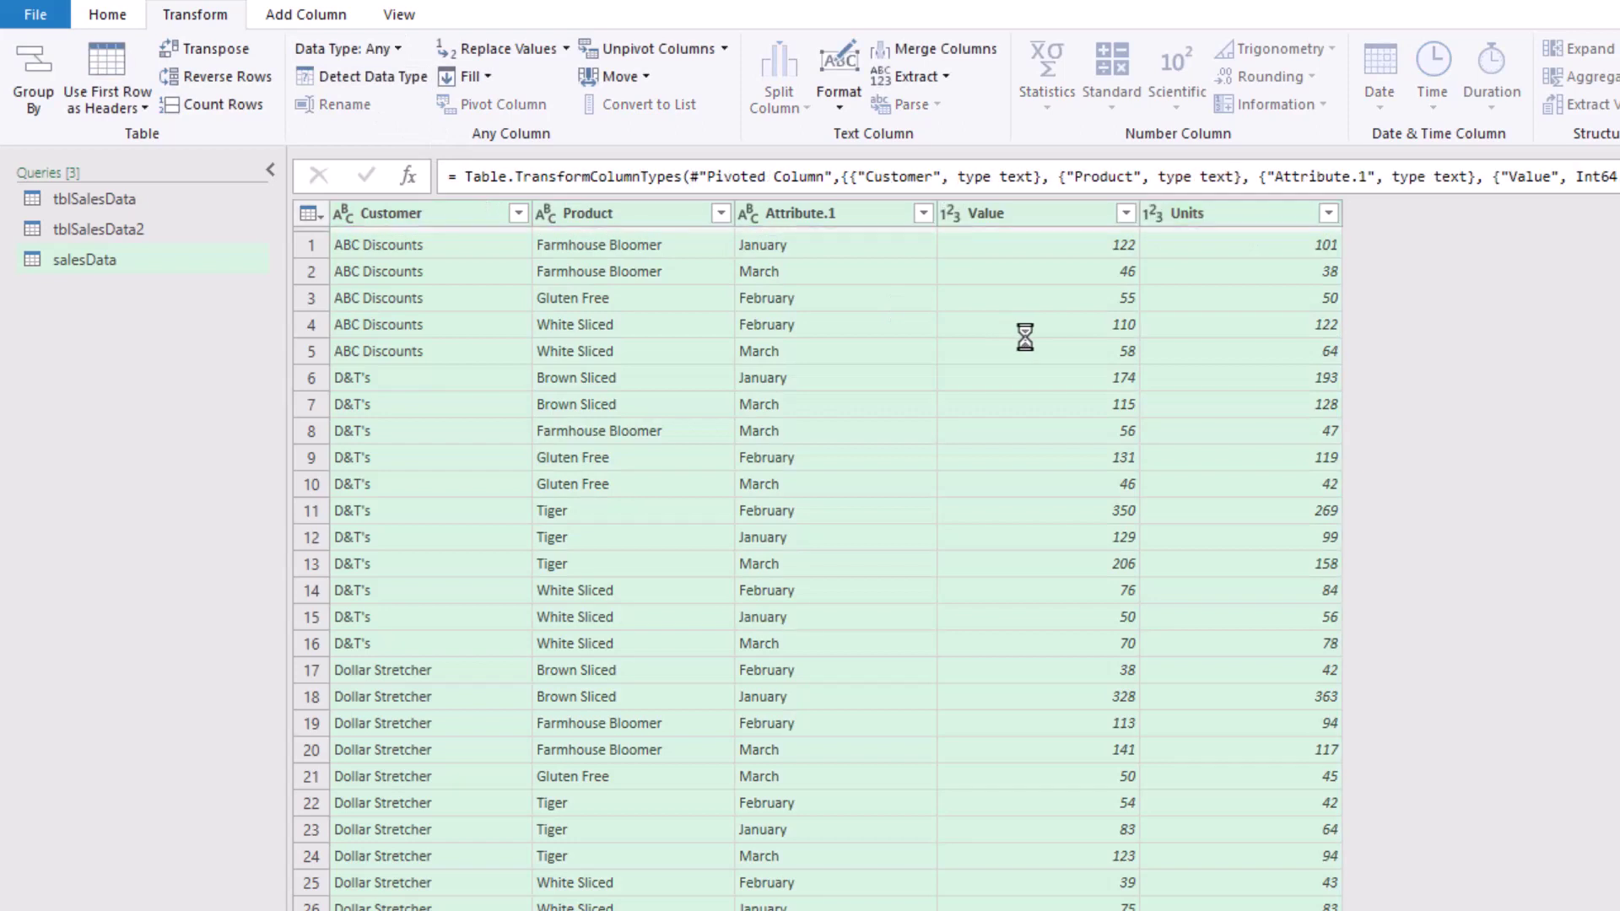
pyautogui.click(954, 216)
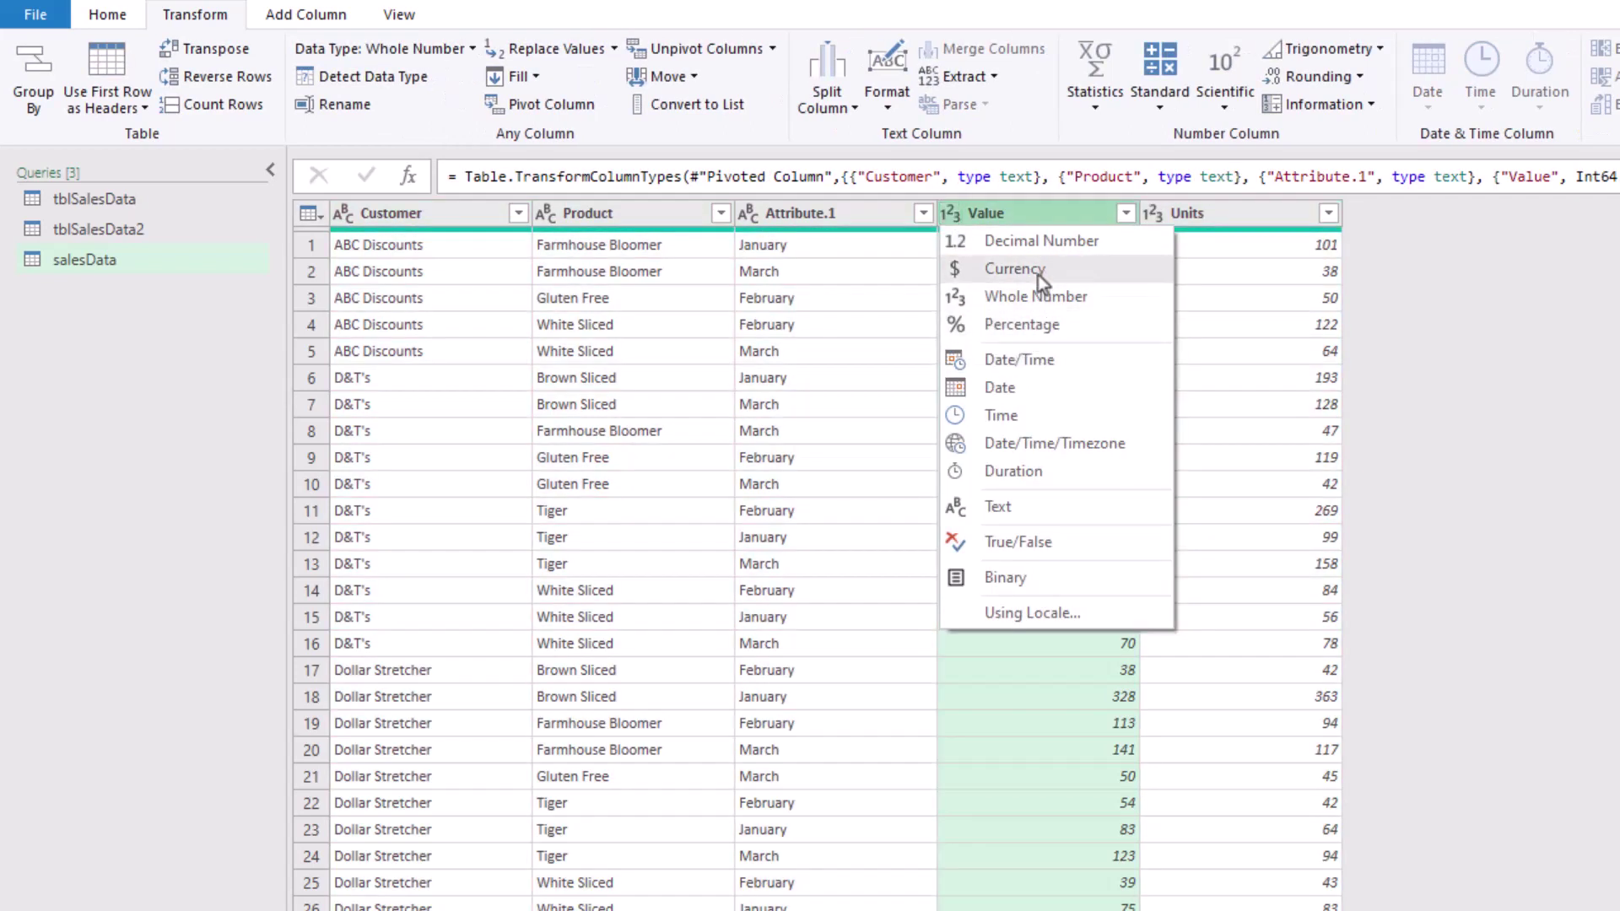
pyautogui.click(1015, 268)
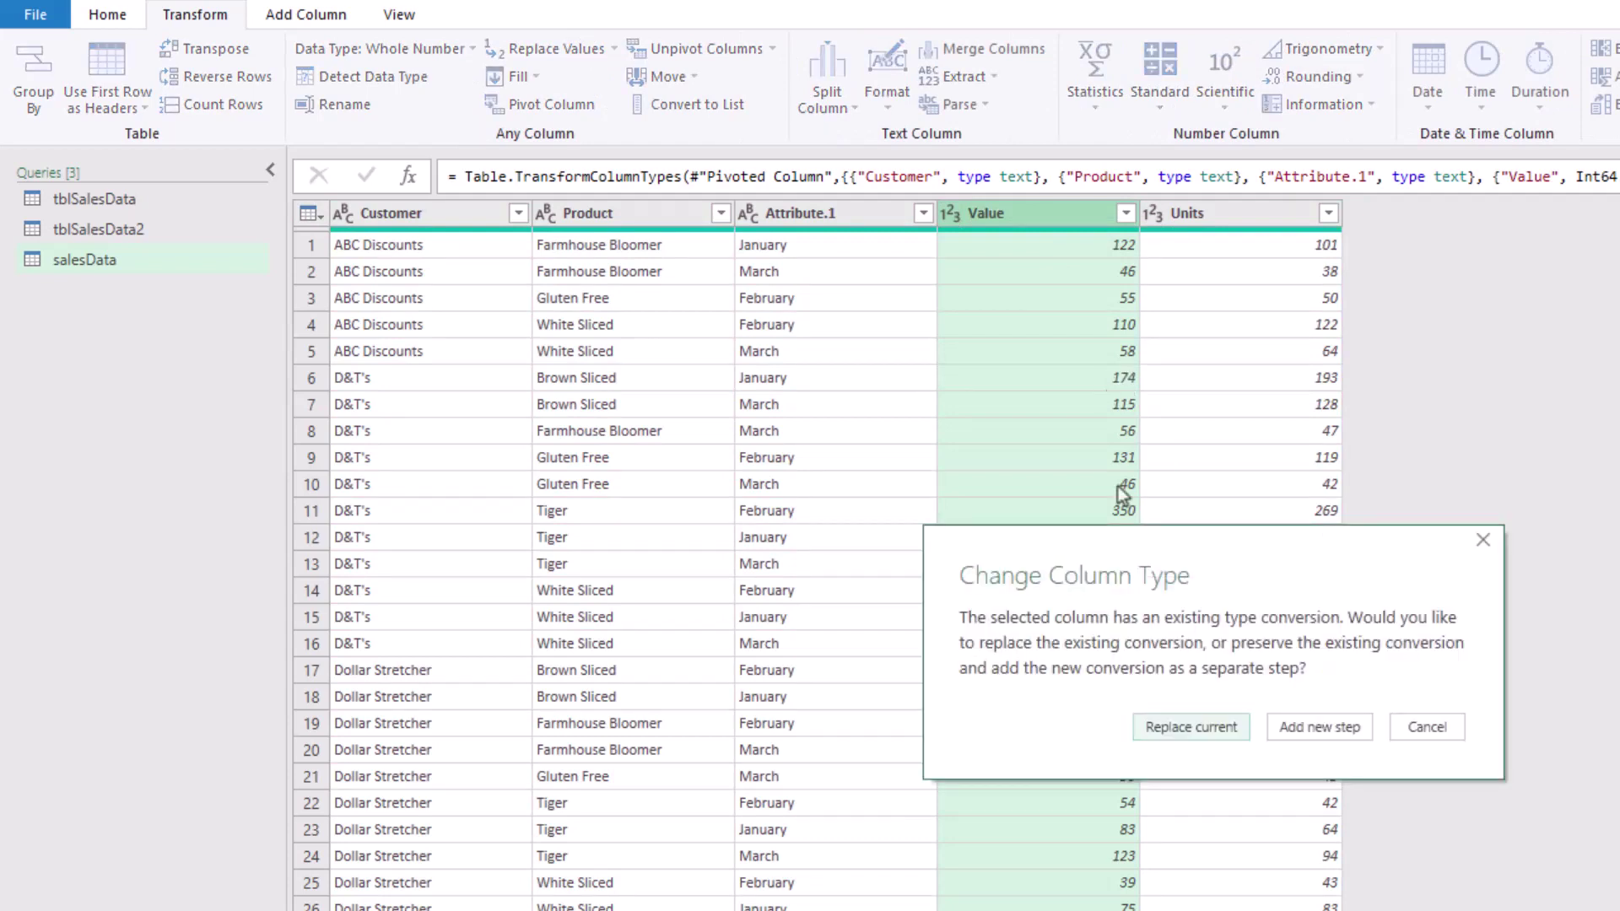
pyautogui.click(1146, 622)
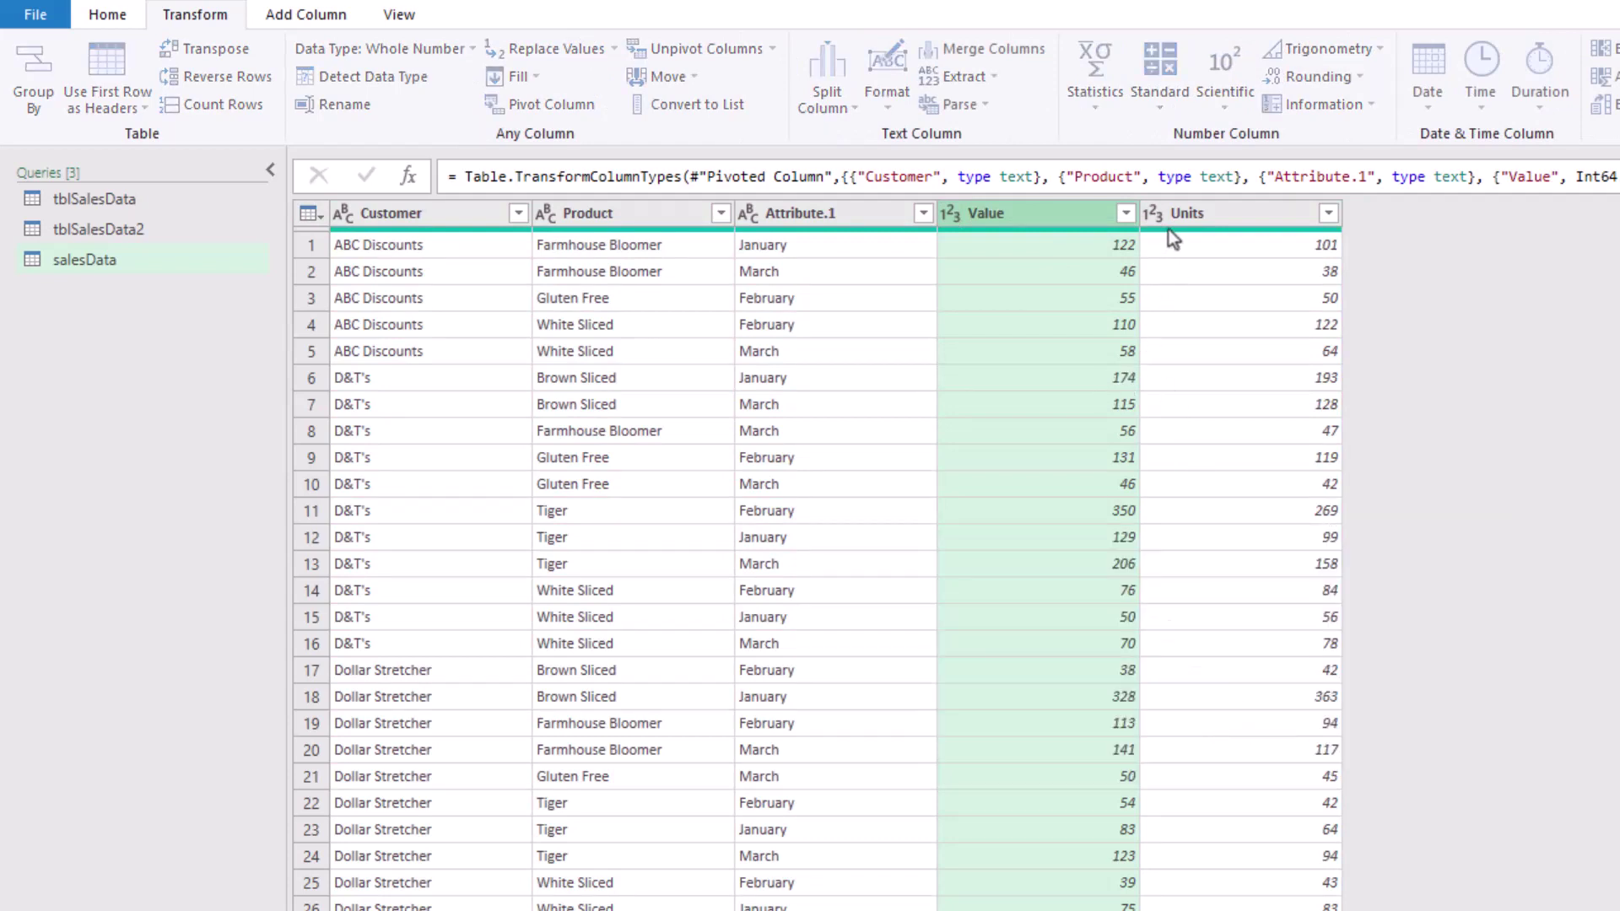
# - Rename the Attribute.1 column to Month
pyautogui.doubleClick(850, 215)
pyautogui.write('Month')
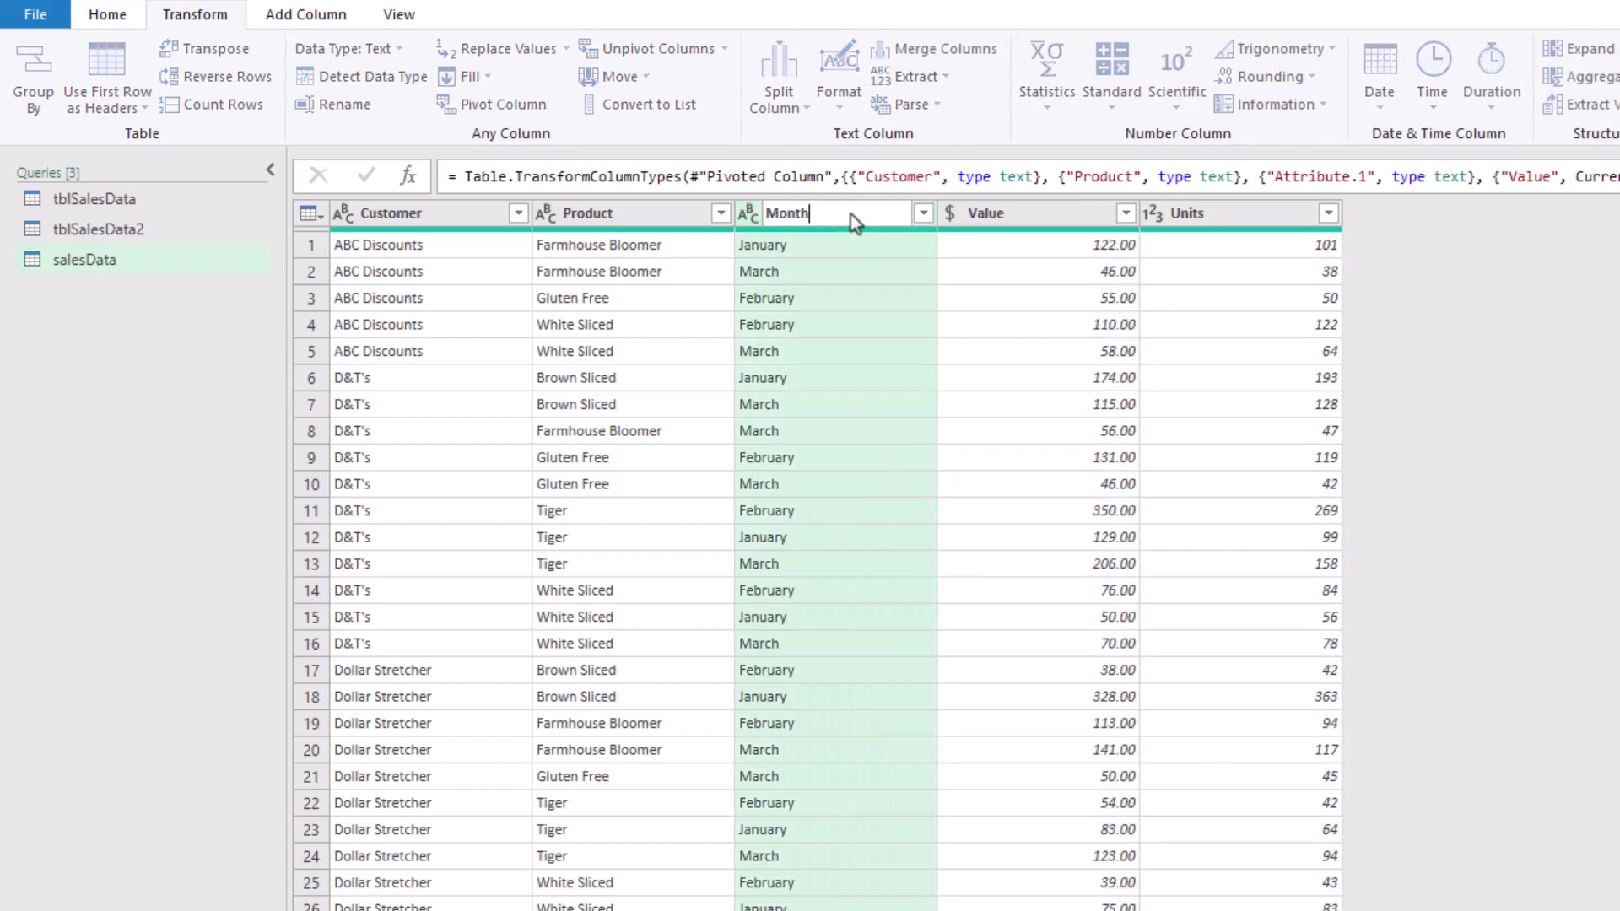
pyautogui.press('Return')
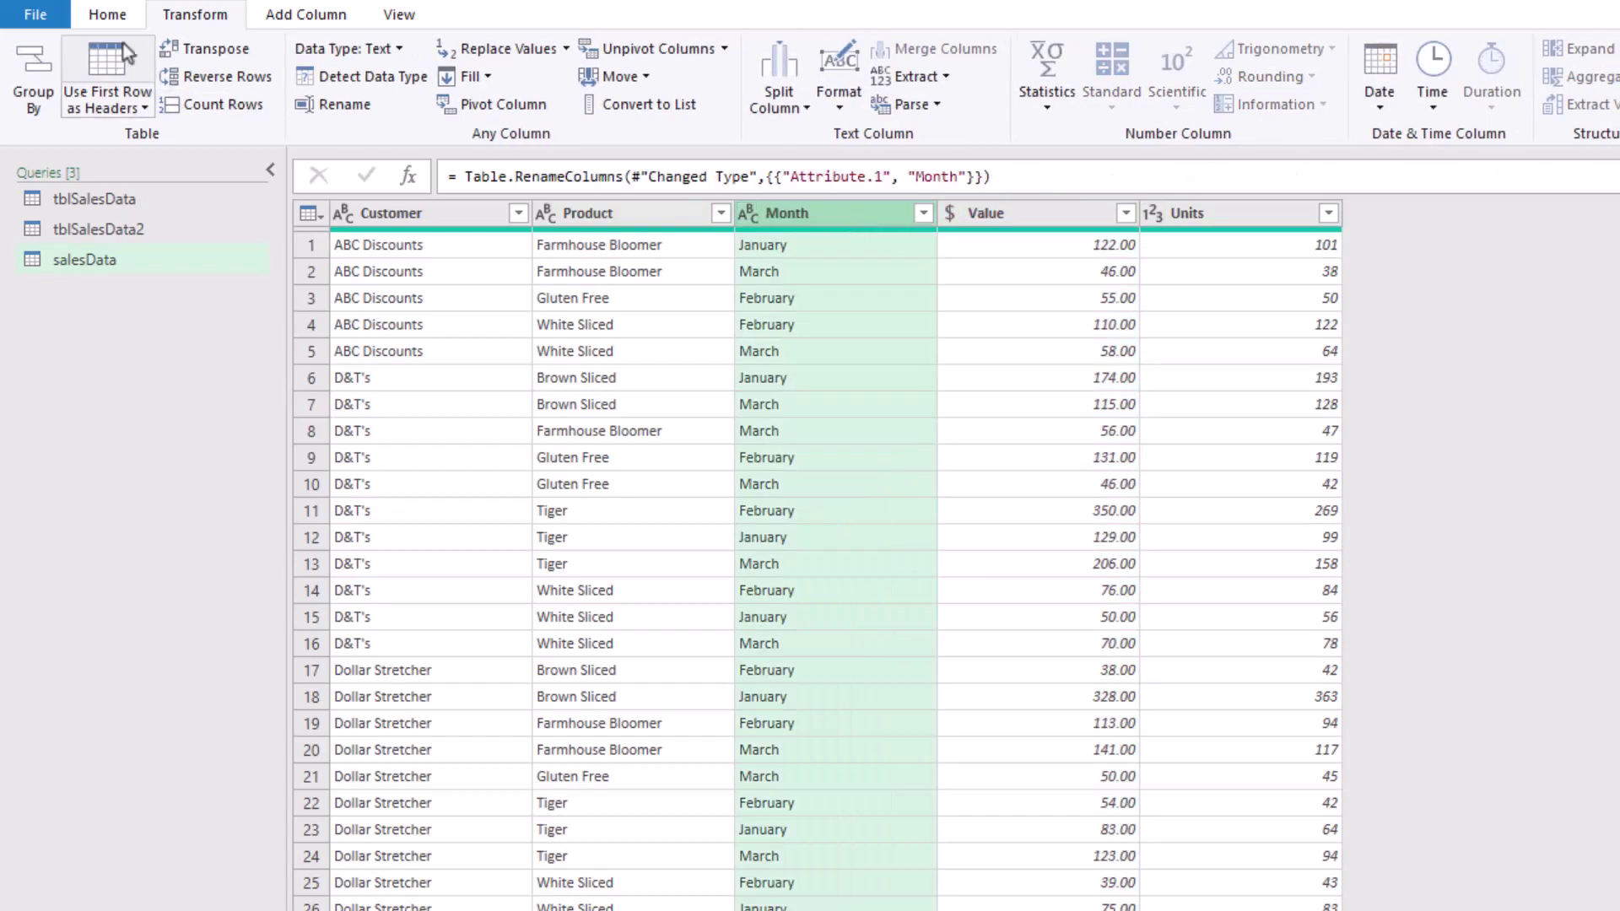
# - Load the salesData query via Close & Load To as a Table on a New worksheet
pyautogui.click(107, 15)
pyautogui.click(52, 107)
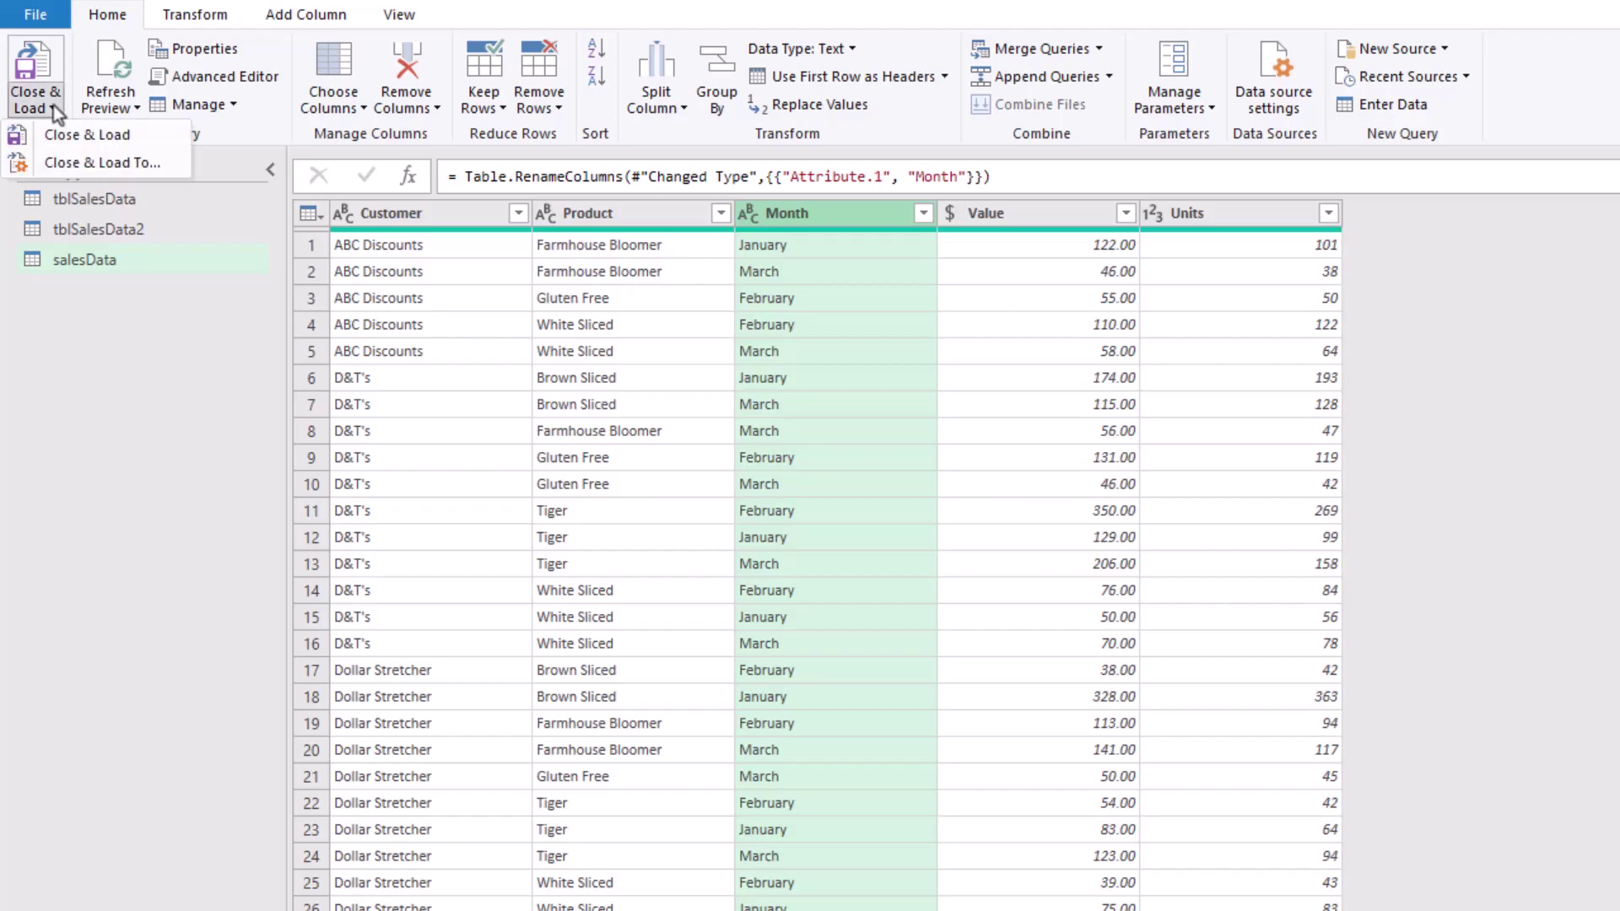
pyautogui.click(77, 164)
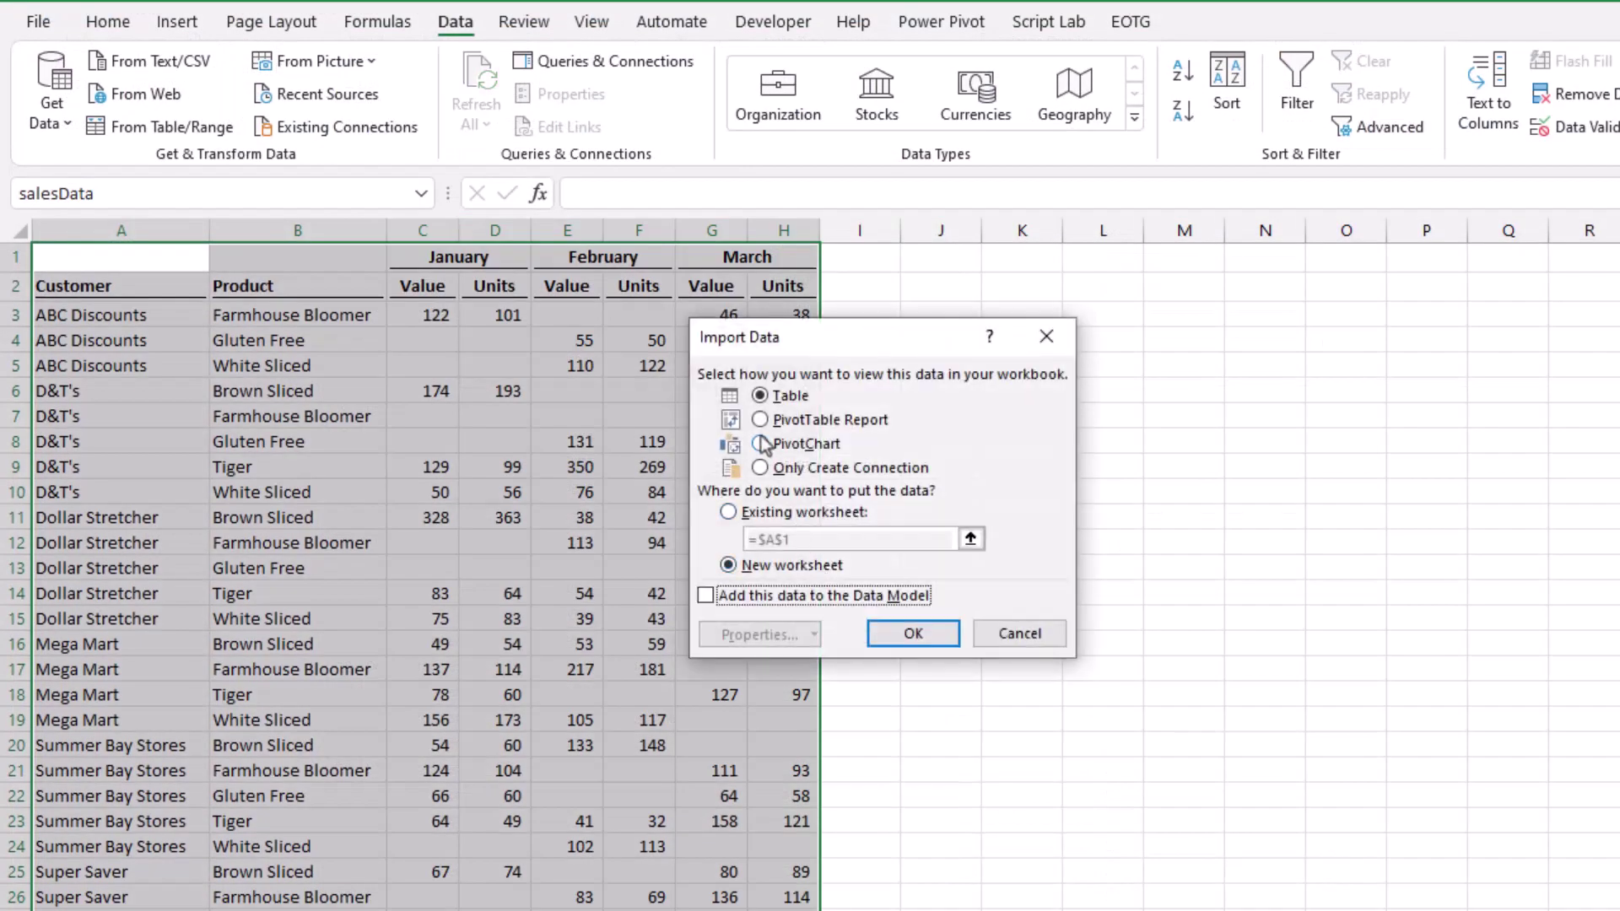
pyautogui.click(790, 400)
pyautogui.click(793, 564)
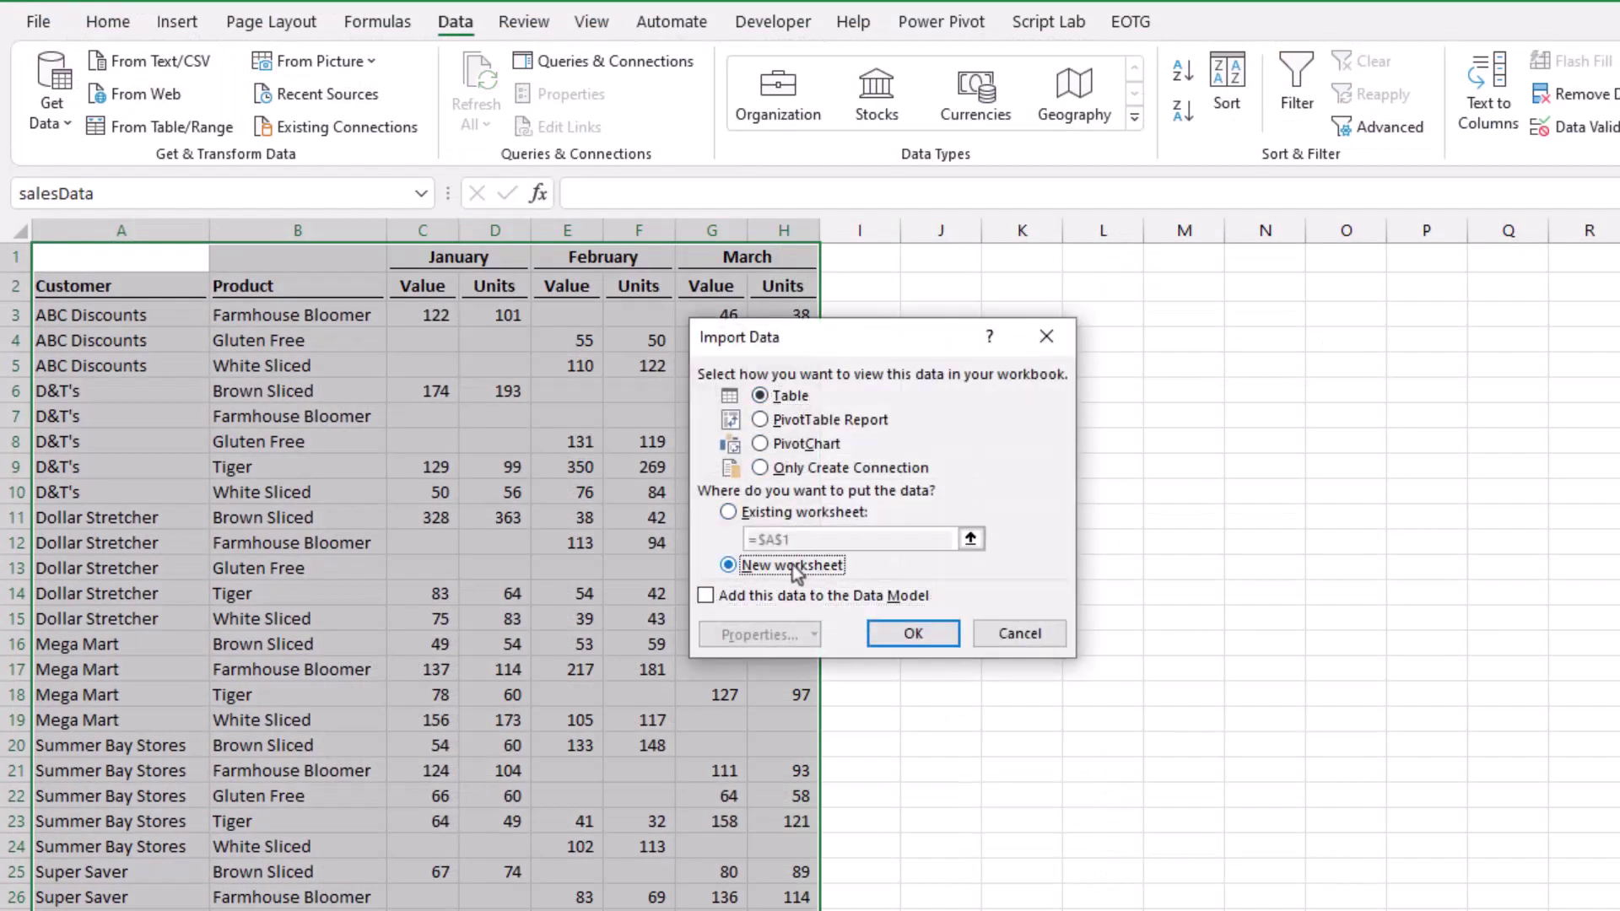
pyautogui.click(928, 642)
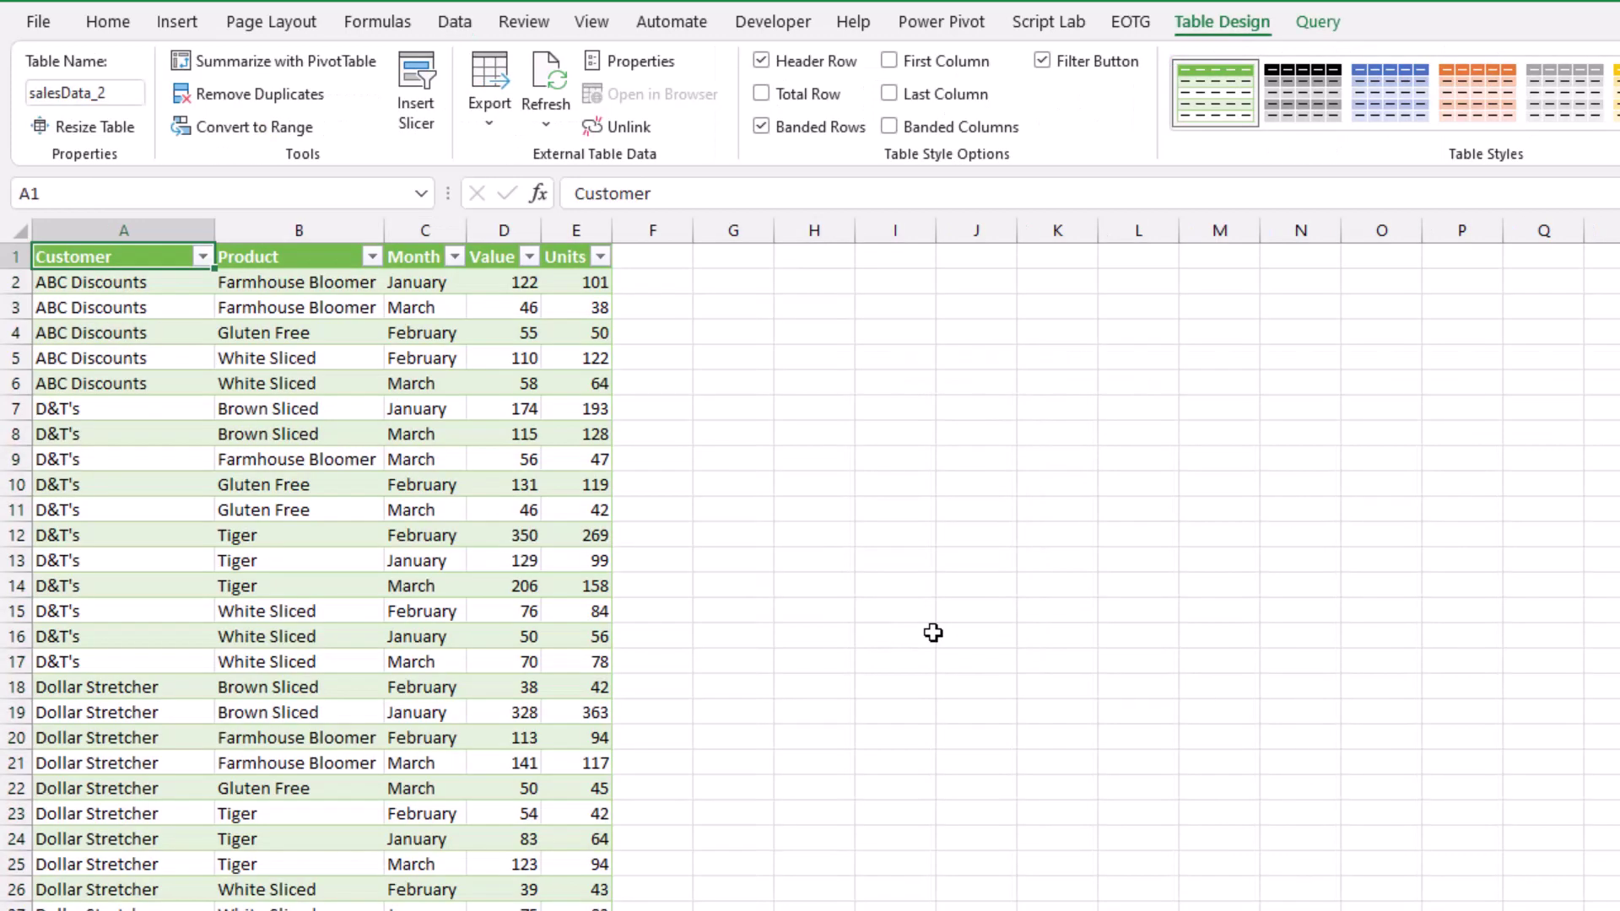